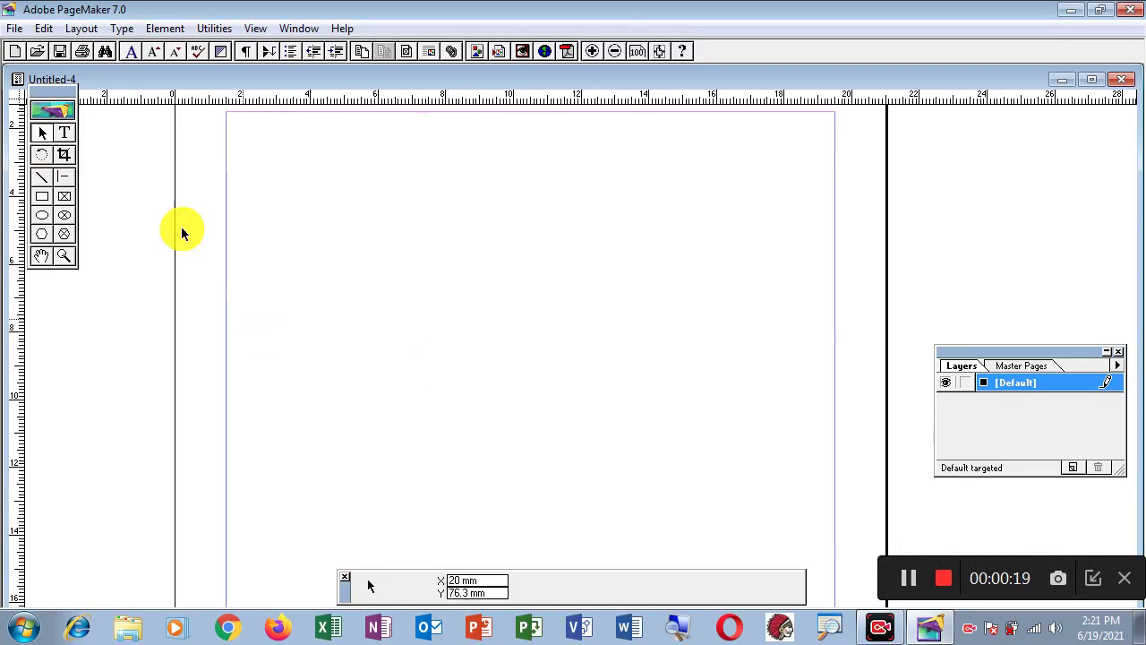
Step: Move the toolbox away from the window edge and close the open untitled publication
left_click_drag(50, 90, 63, 165)
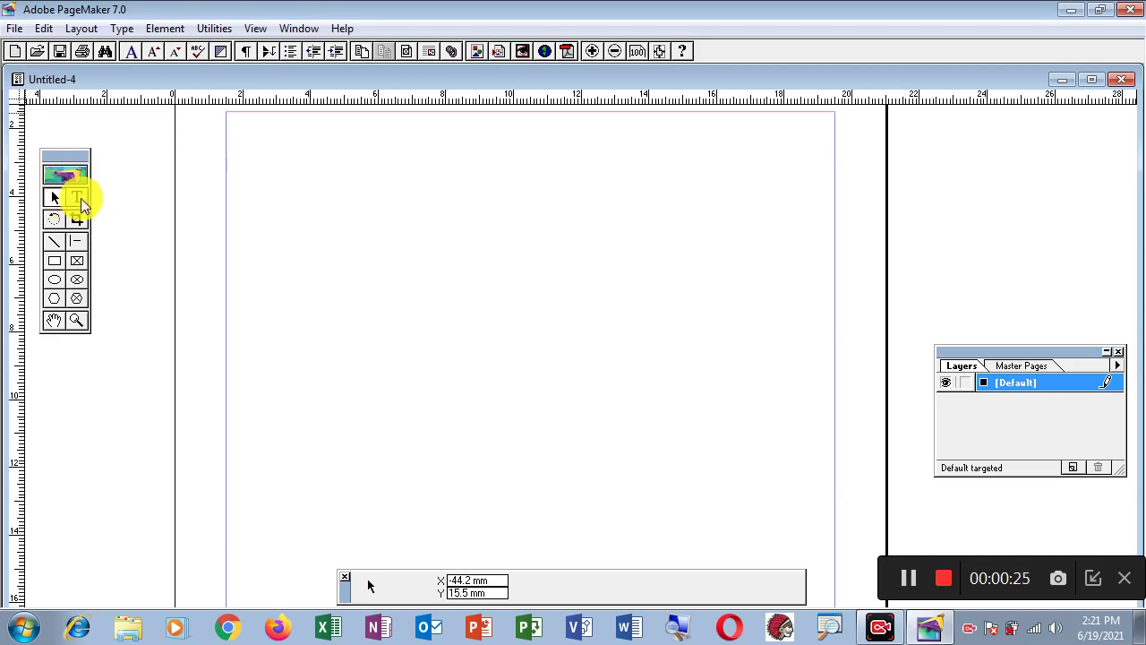
left_click(79, 199)
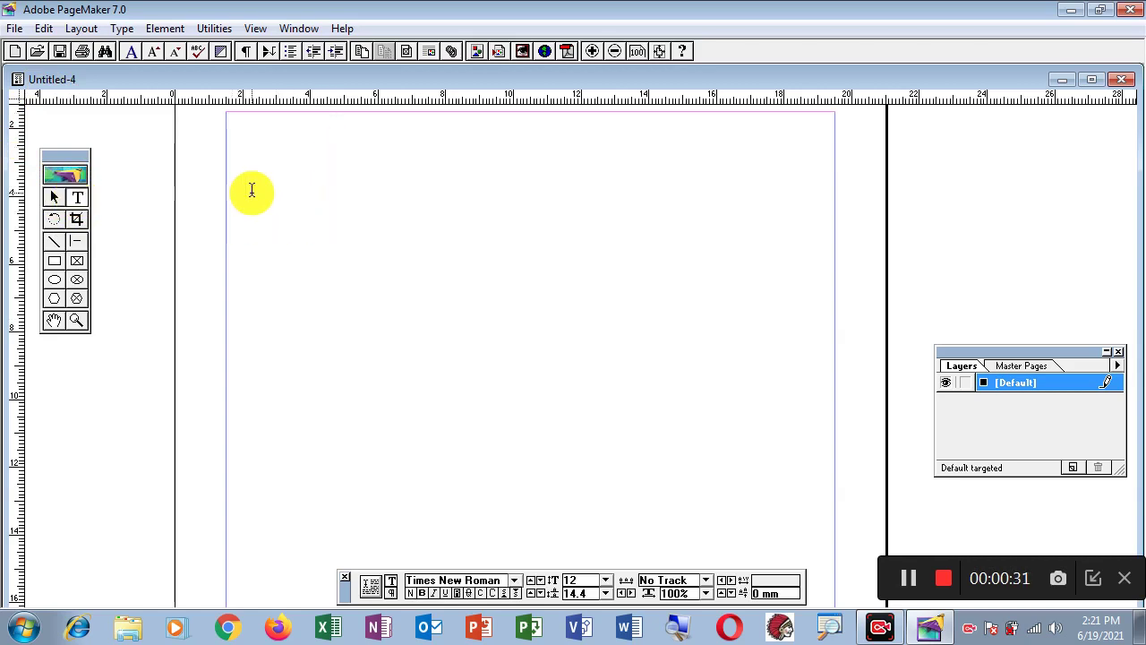
left_click(1121, 83)
left_click(587, 372)
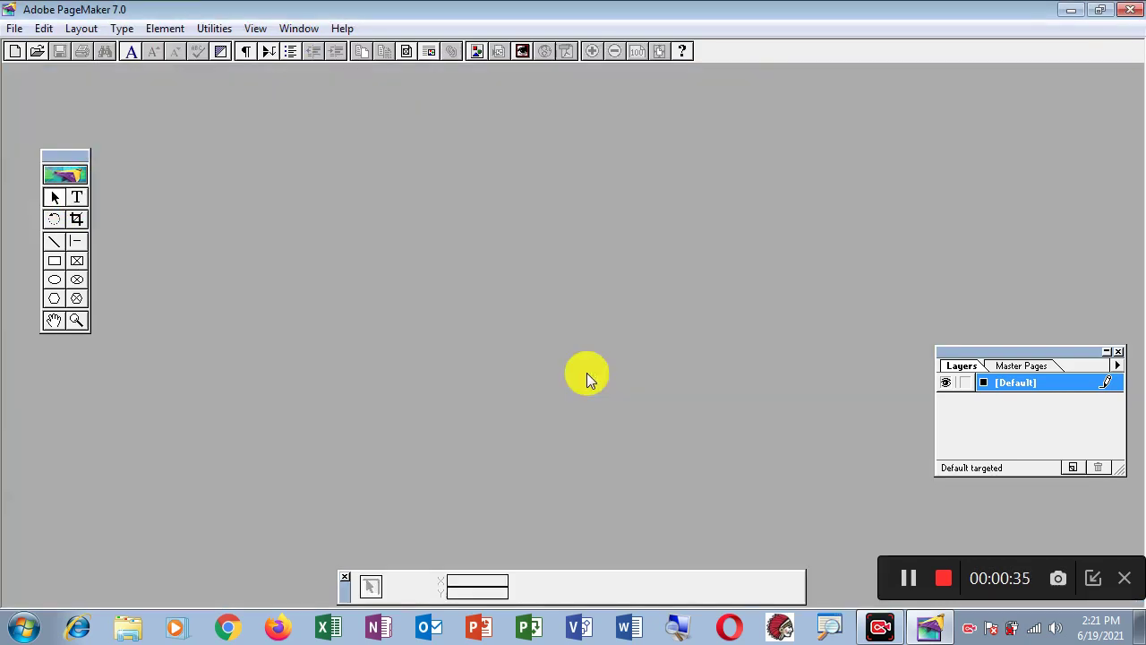
Step: Create a new one-page A4 publication, 210 × 297 mm, in tall orientation with 15 mm margins
left_click(14, 29)
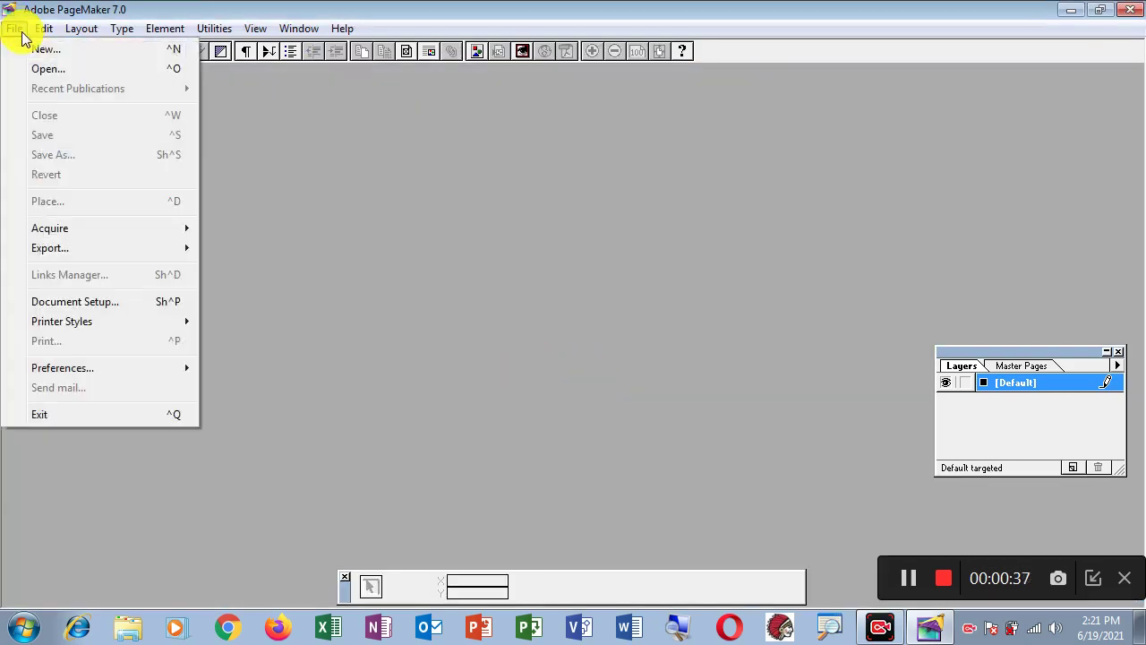
left_click(42, 53)
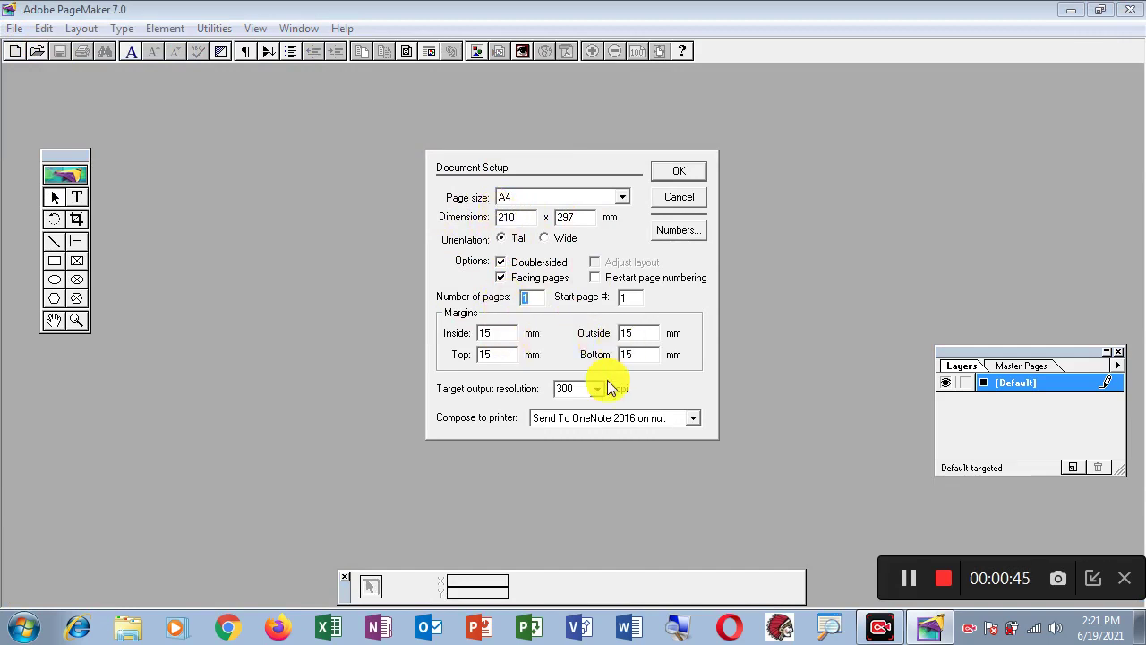
left_click(680, 172)
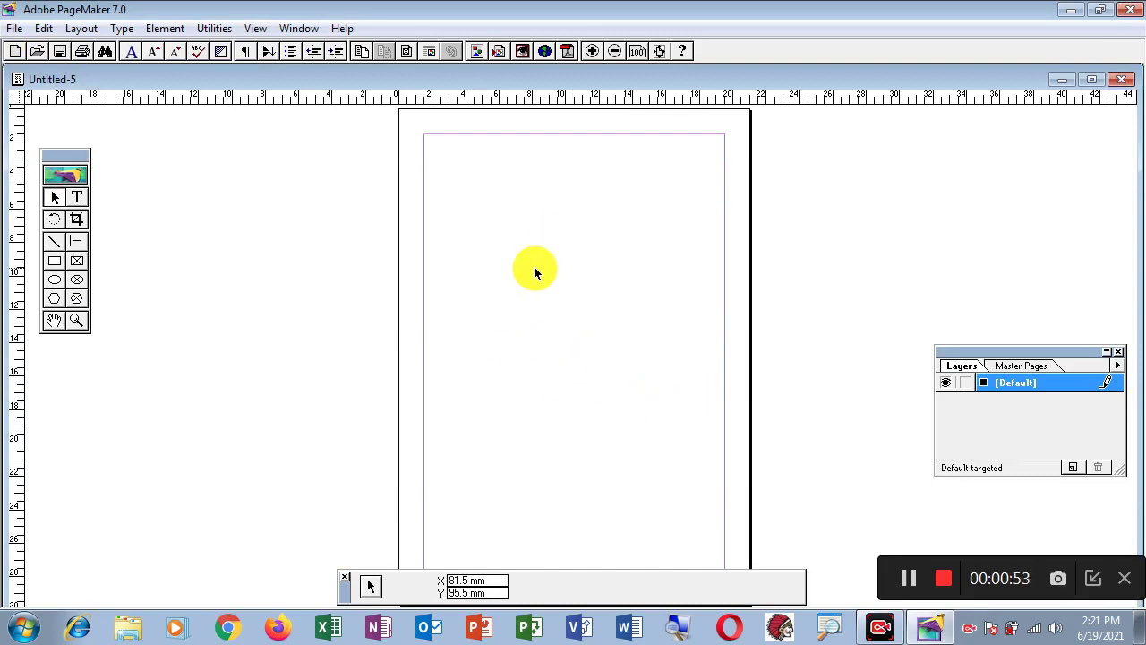
Step: Enter the text "nice to learn" at the inside margin near the top of the page
left_click(80, 201)
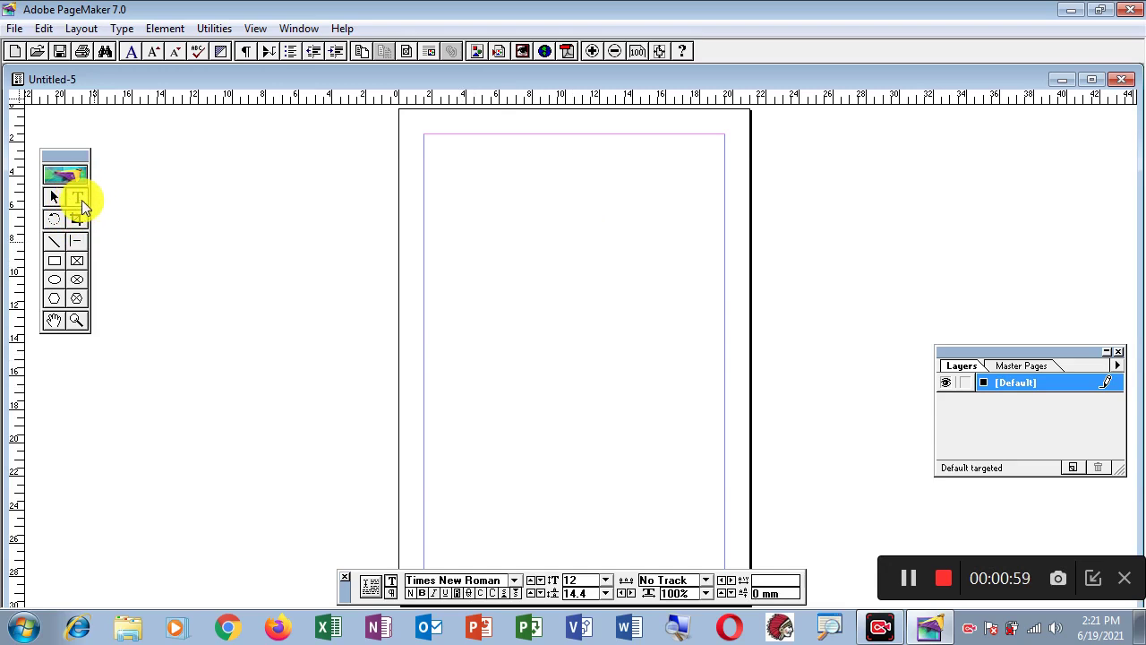
left_click(426, 181)
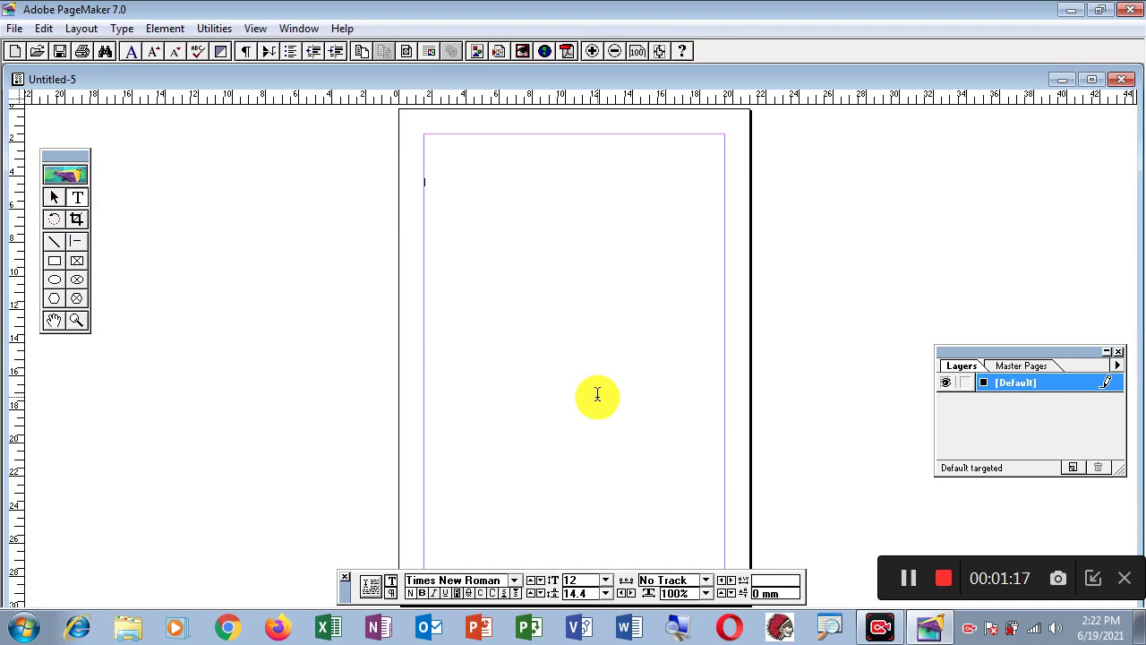
type("a")
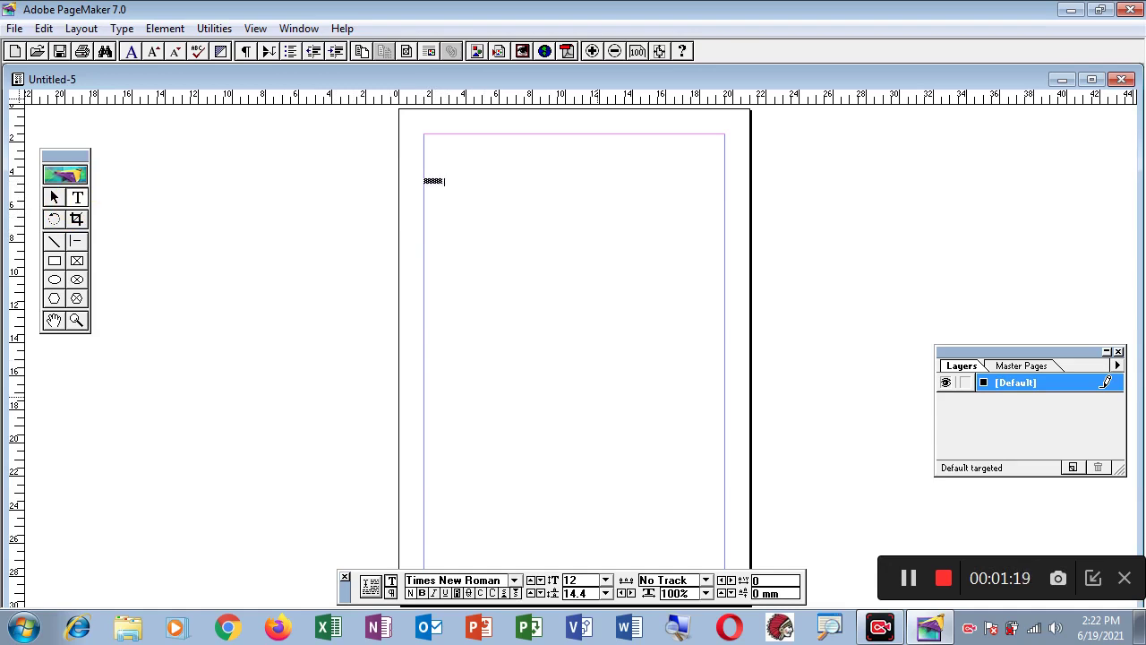
type("a")
Step: Examine the "nice to learn" line and its place on the page at several magnifications
key("ctrl+plus")
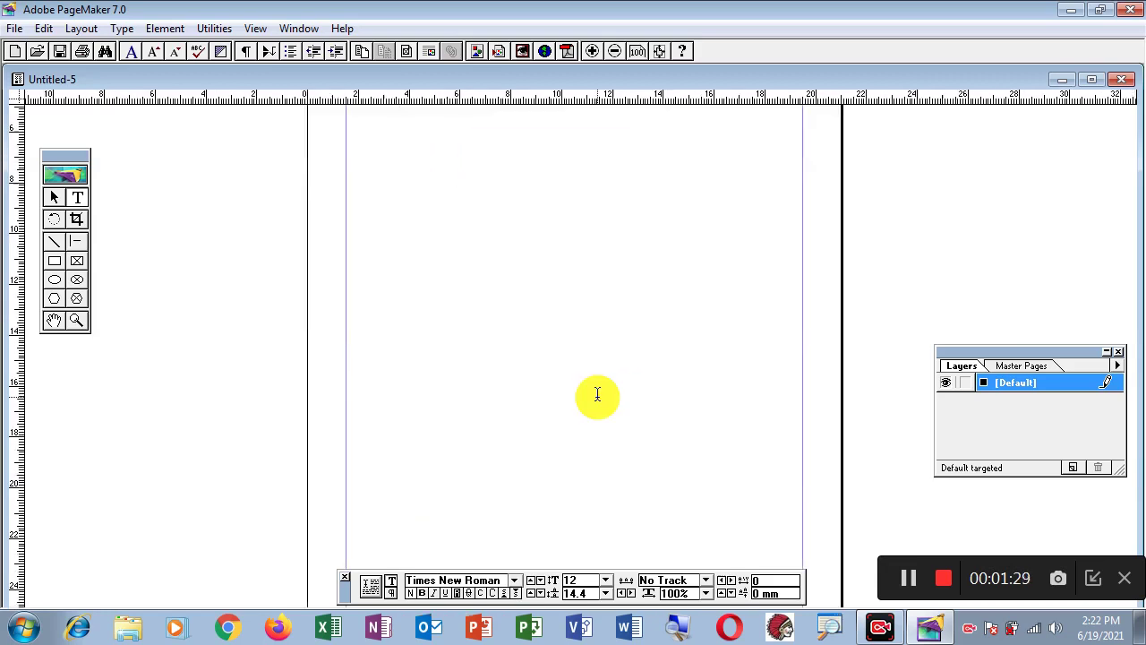
key("ctrl+plus")
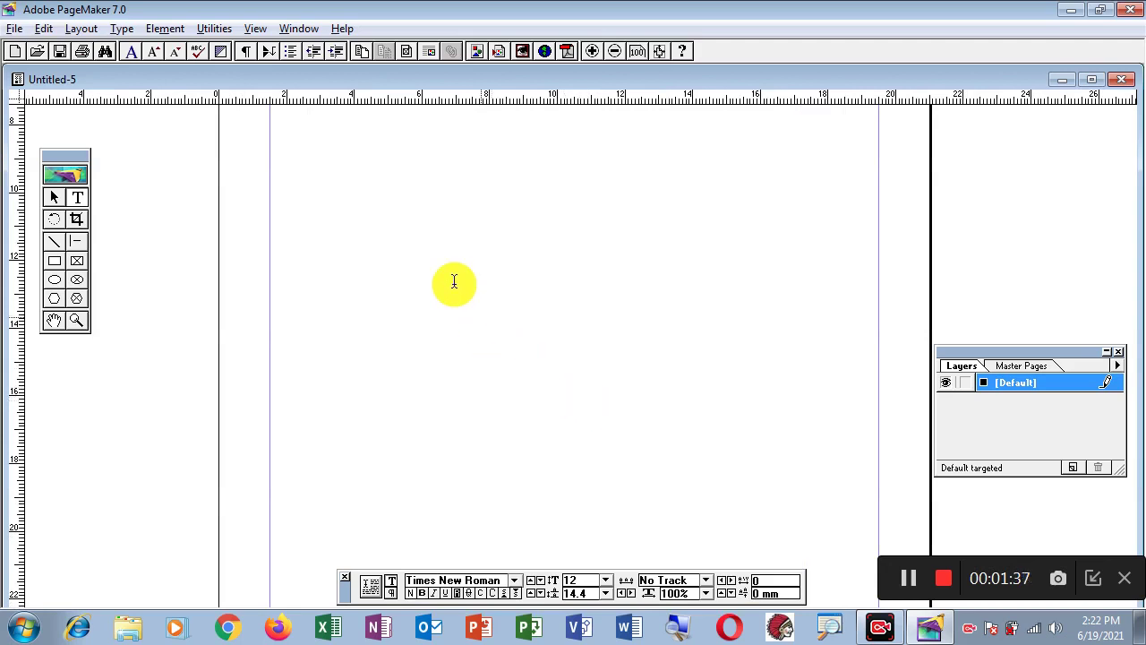
left_click_drag(437, 257, 477, 395)
left_click_drag(486, 312, 504, 396)
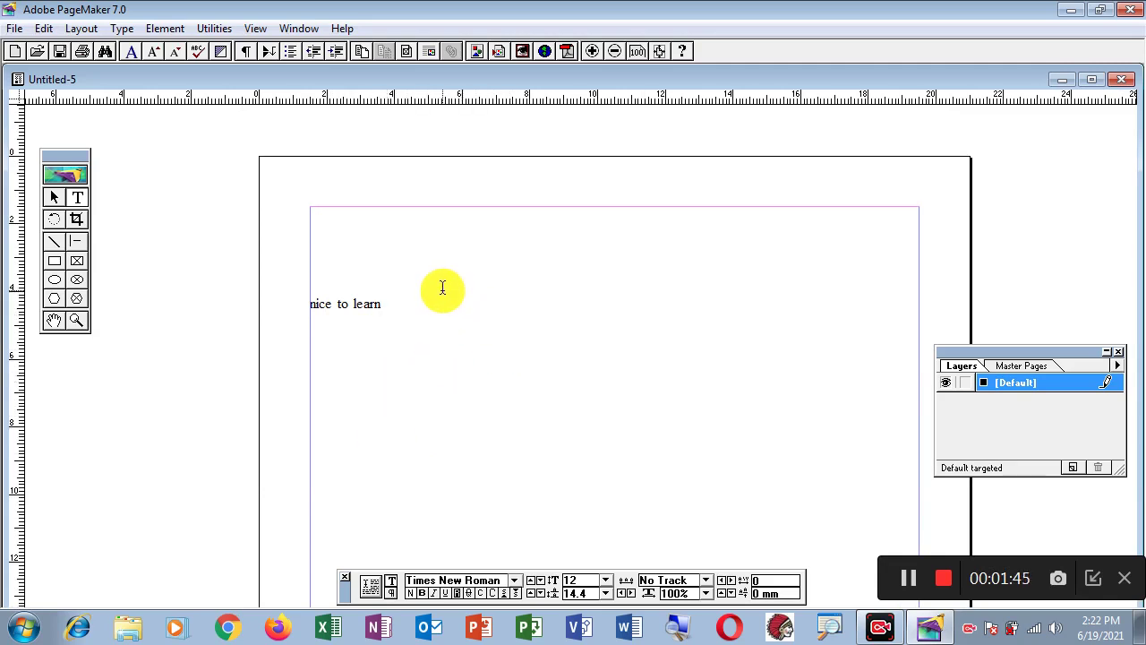
key("ctrl+minus")
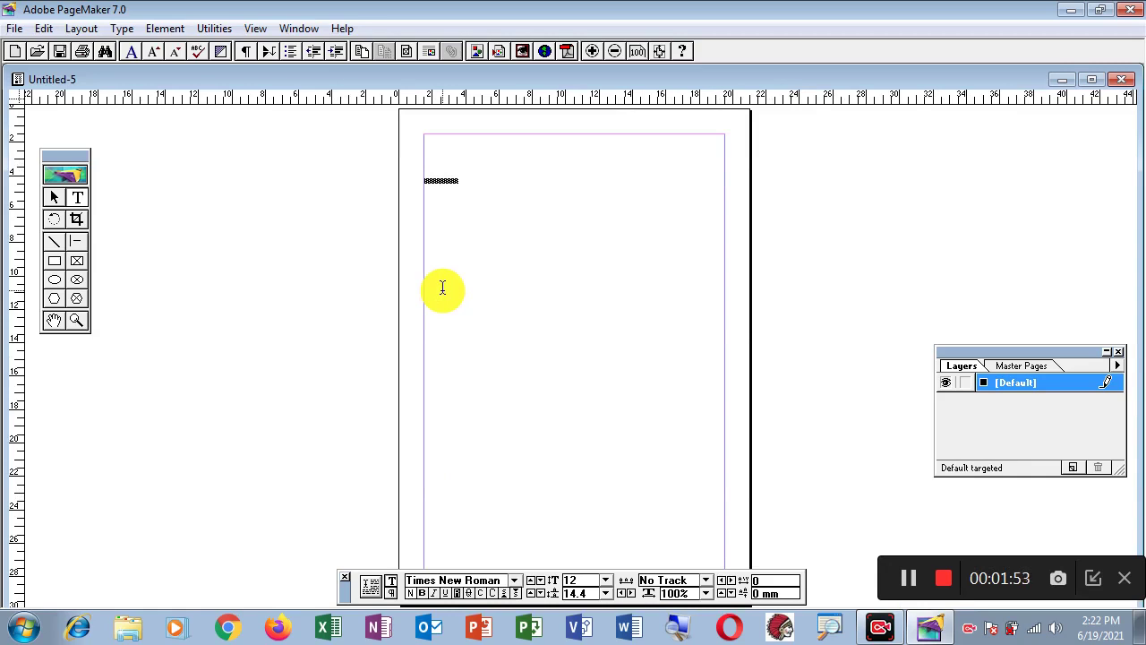
key("ctrl+1")
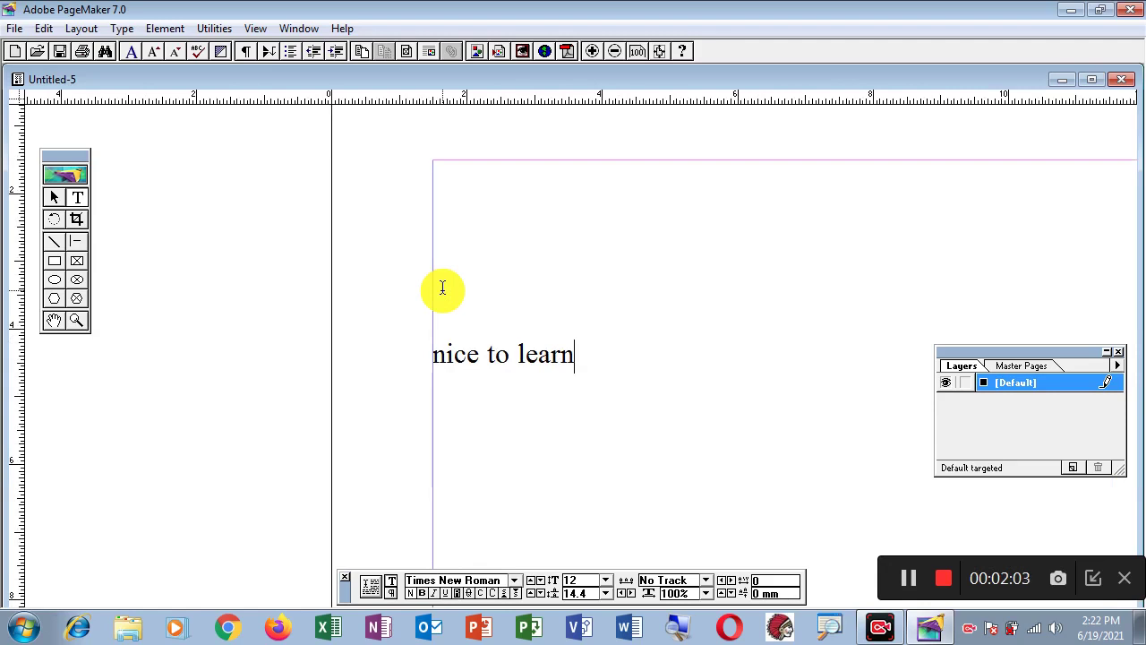
key("ctrl+=")
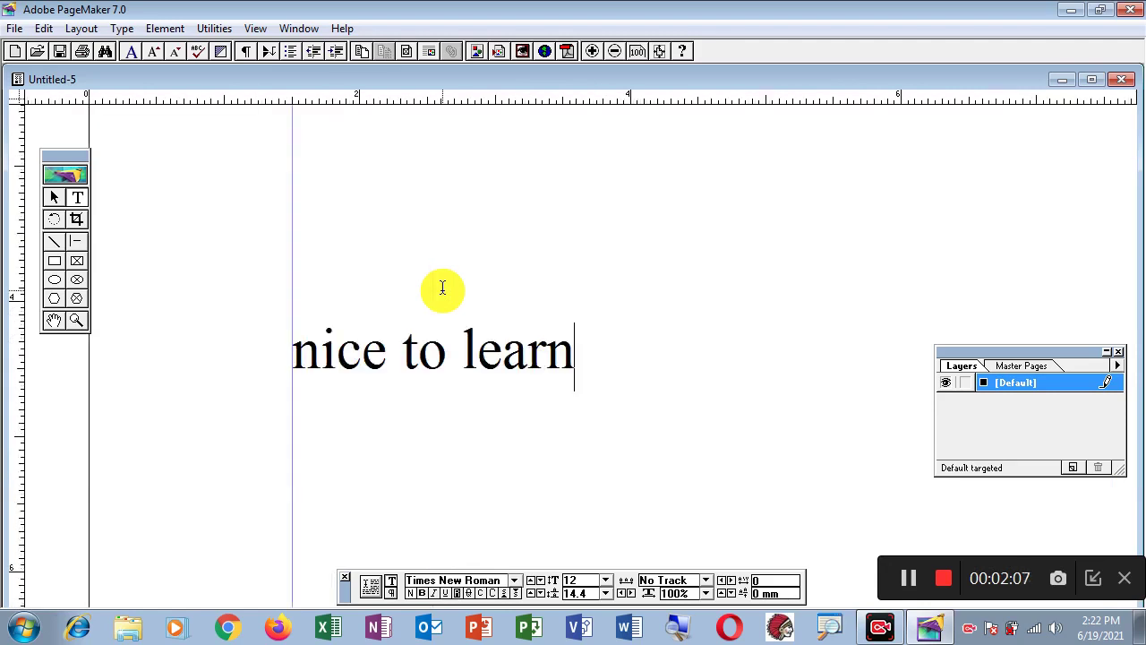
key("ctrl+minus")
key("ctrl+minus")
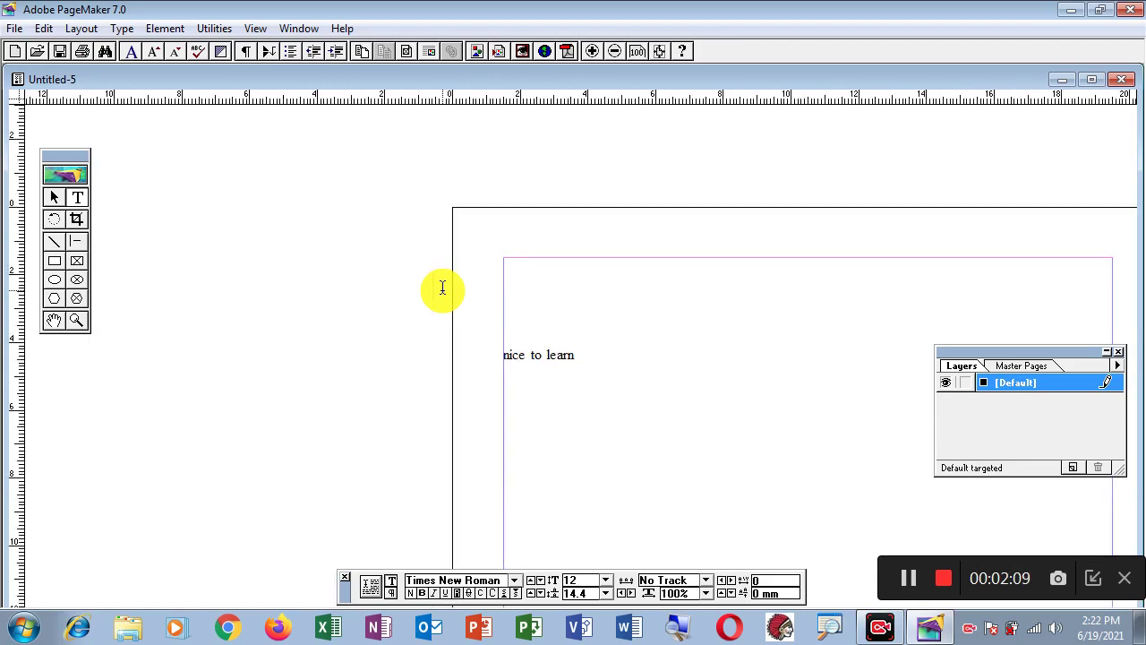
key("ctrl+=")
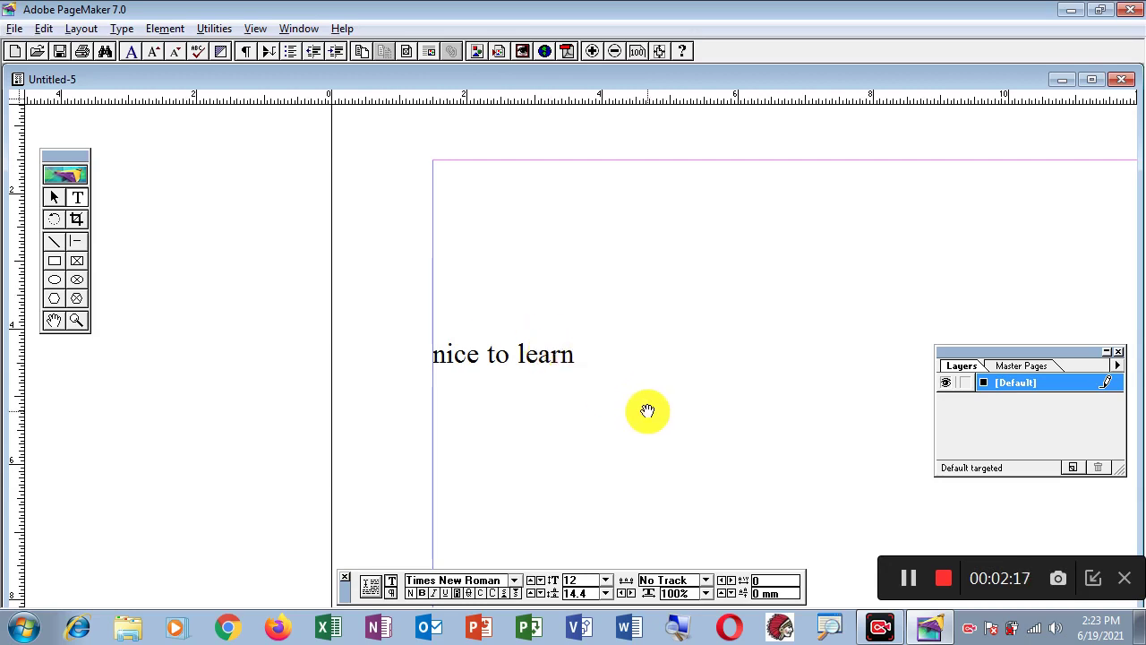
left_click_drag(646, 409, 523, 348, "alt")
left_click_drag(612, 410, 591, 368, "alt")
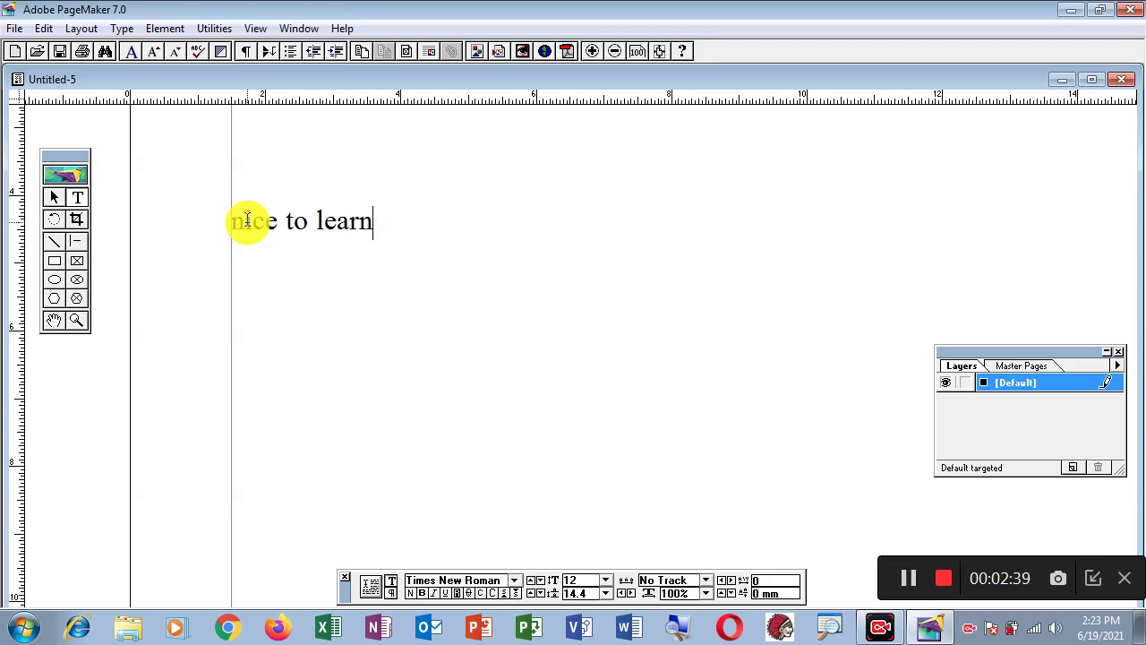
Step: Shift the "nice to learn" text block slightly upward from the margin and delete it
left_click(57, 204)
left_click(304, 233)
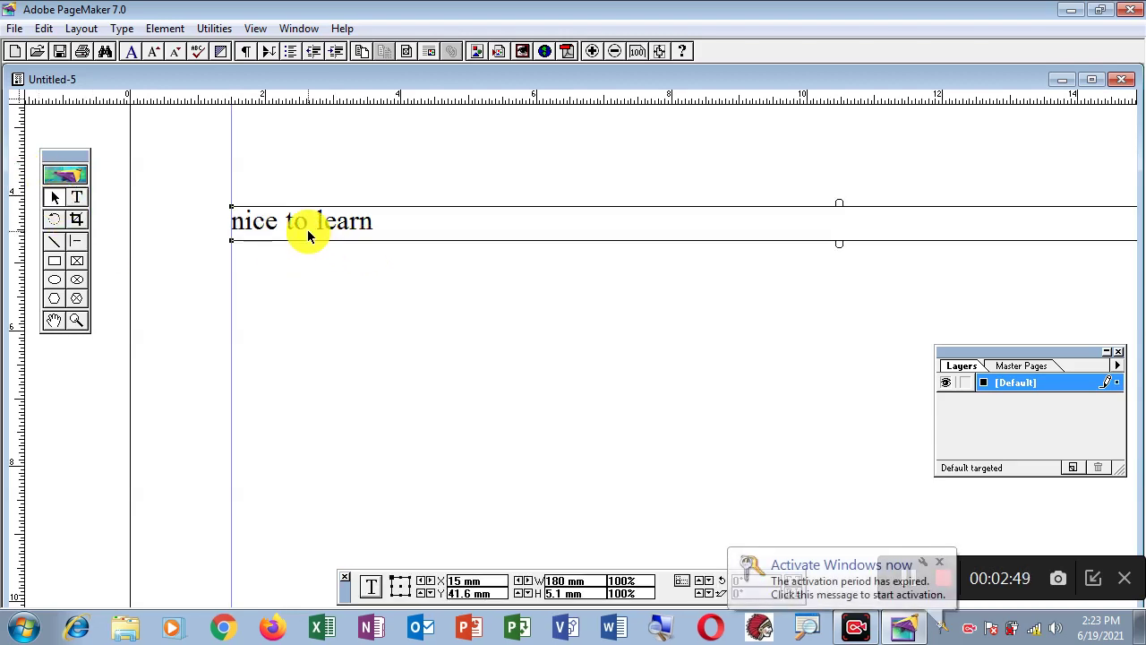
left_click_drag(303, 236, 350, 247)
left_click_drag(427, 243, 417, 206)
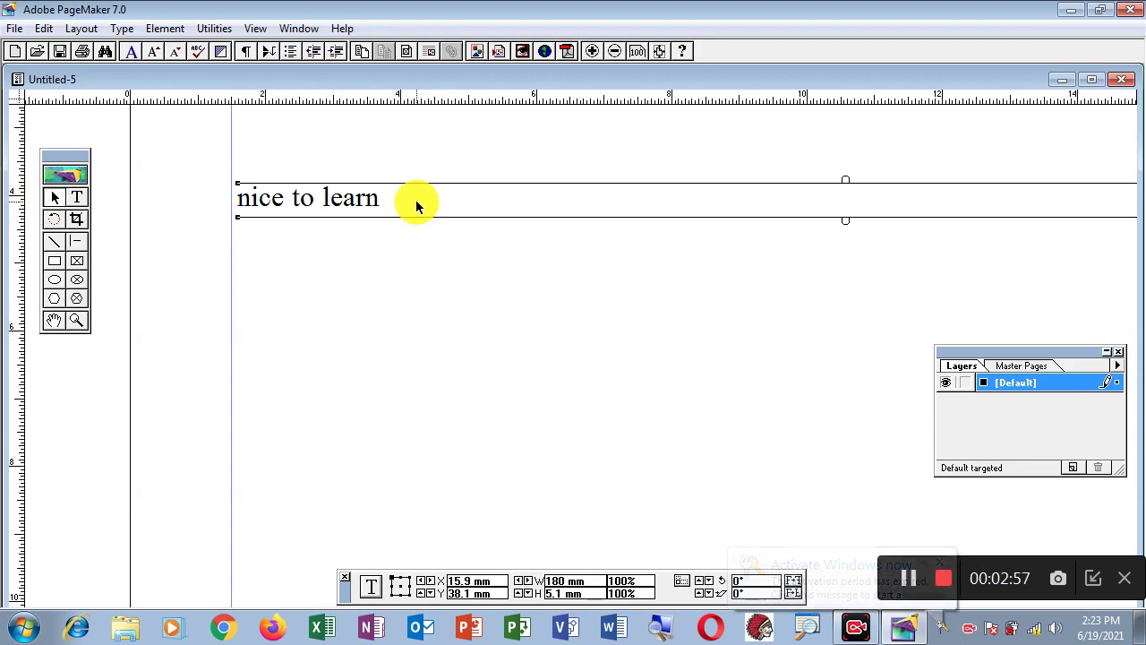
key("Delete")
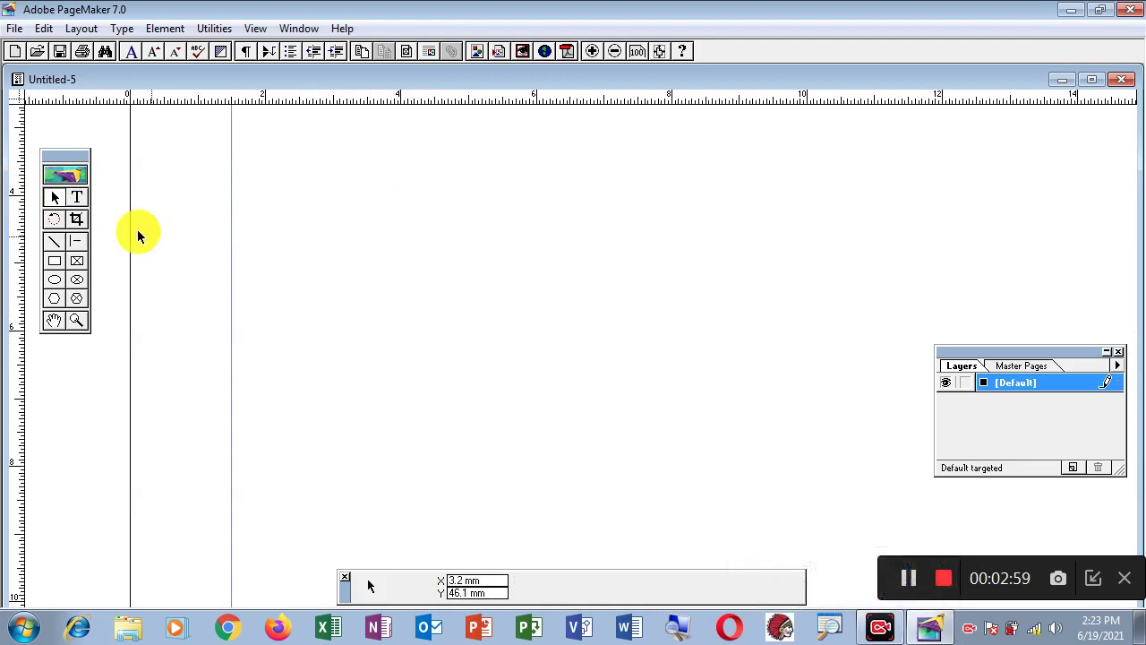
Step: Draw a text block about 74 mm wide near the top of the page and enter "NICE TO LEARN COMPUTER EDUCATION"
left_click(77, 197)
left_click_drag(264, 158, 766, 349)
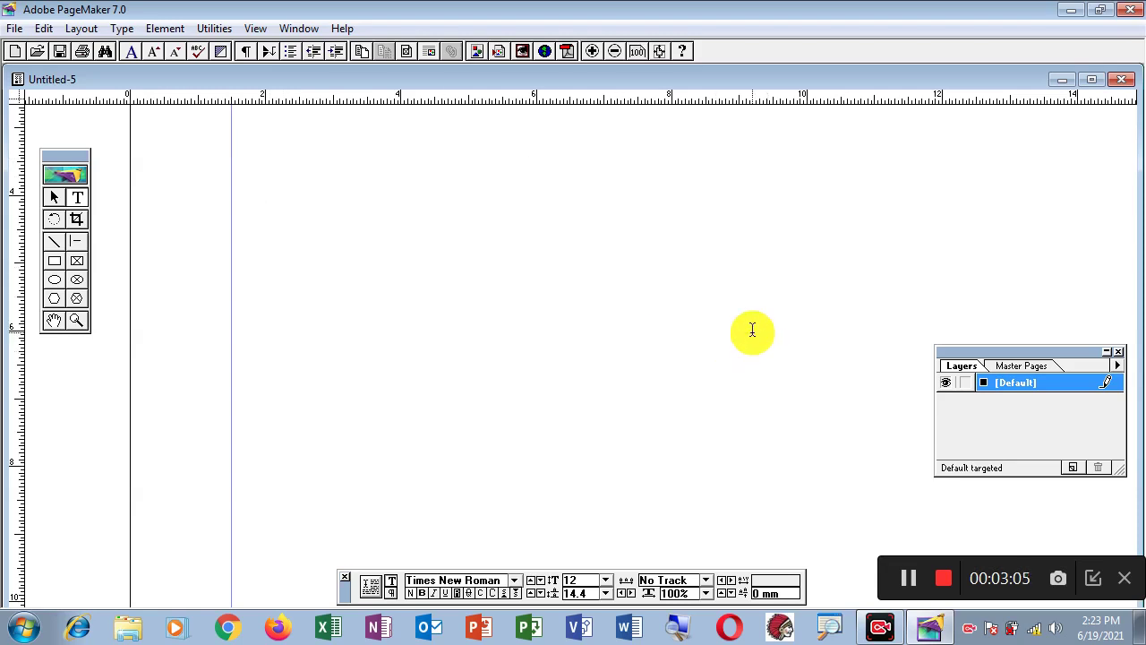
type("N")
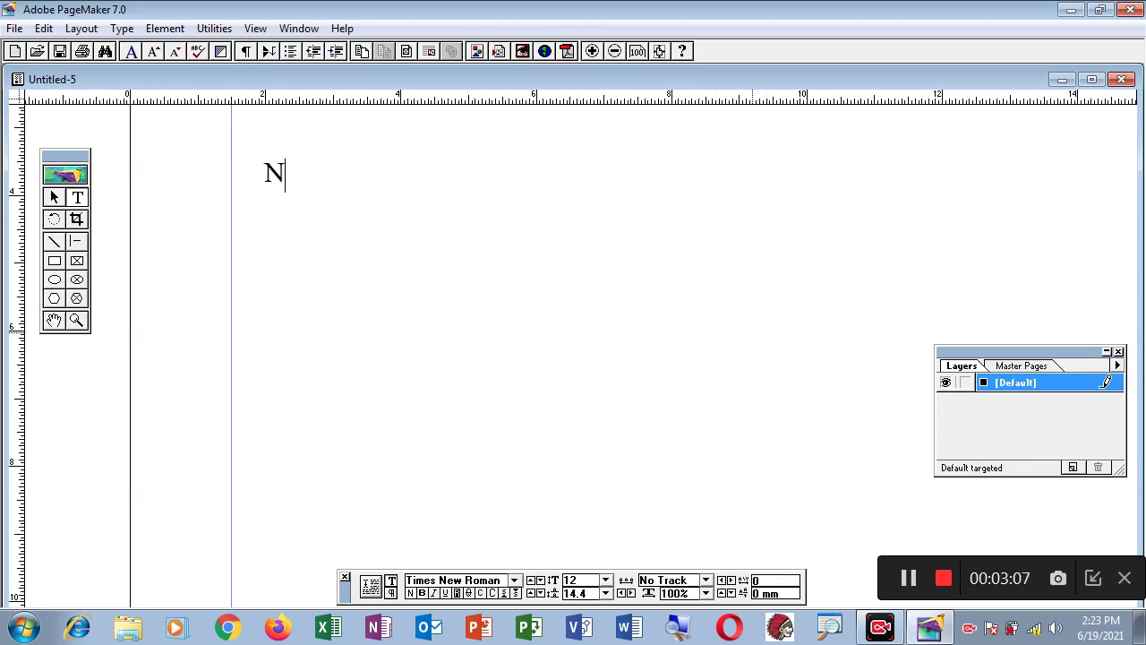
type("ICE TO LEARN C")
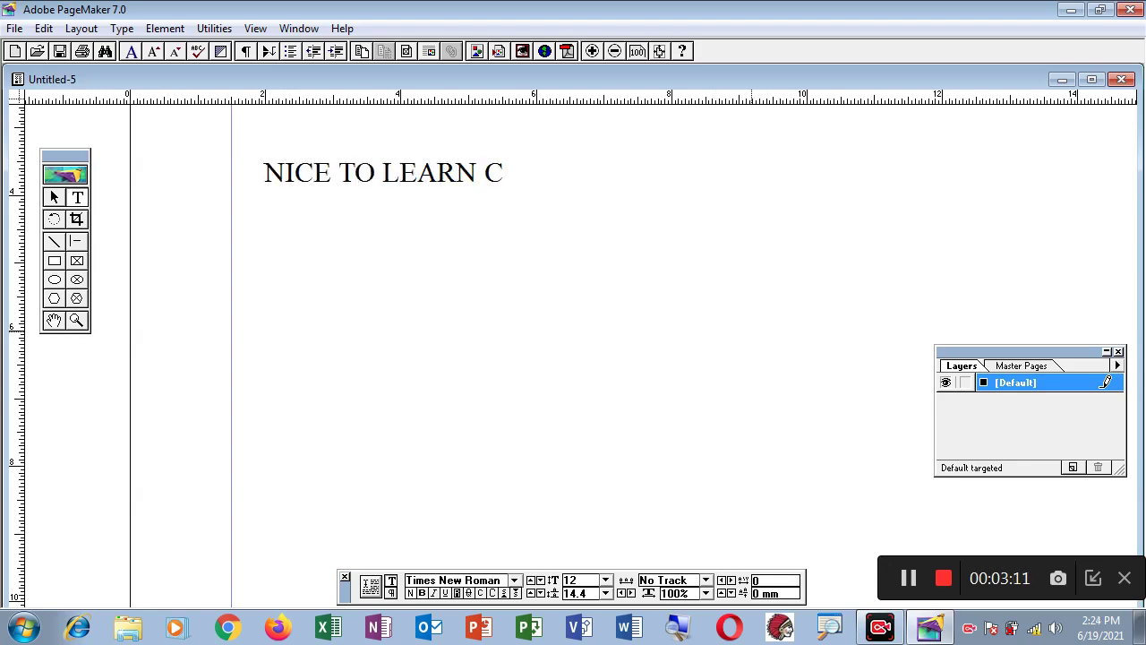
type("OMPUTER EDI")
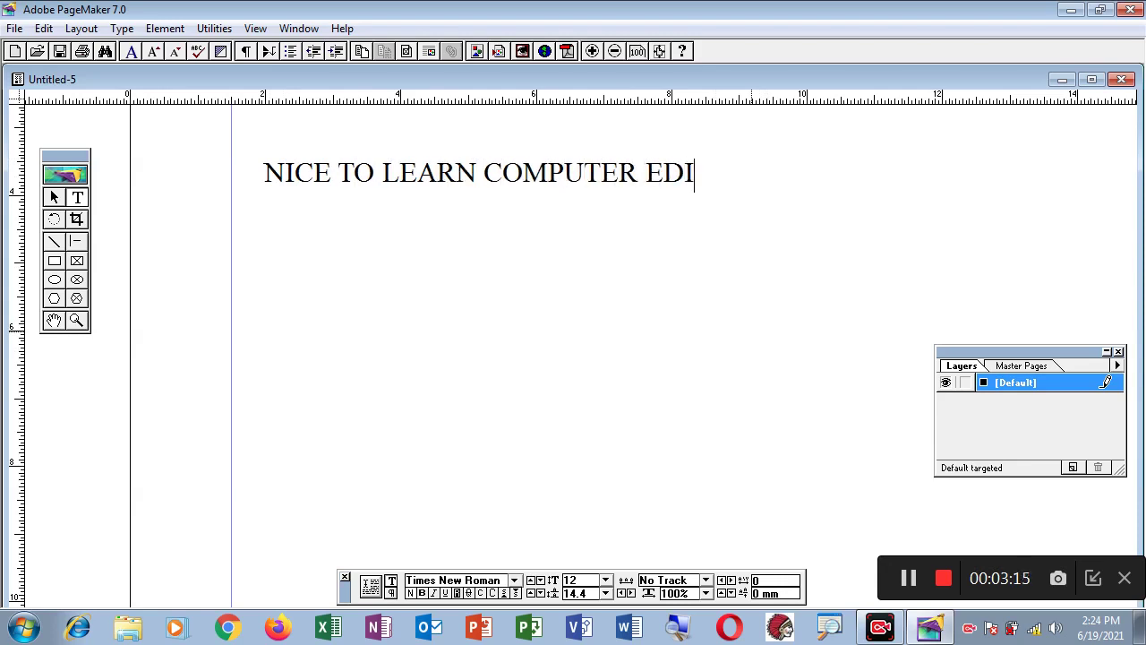
key("BackSpace")
type("UCA-TIO")
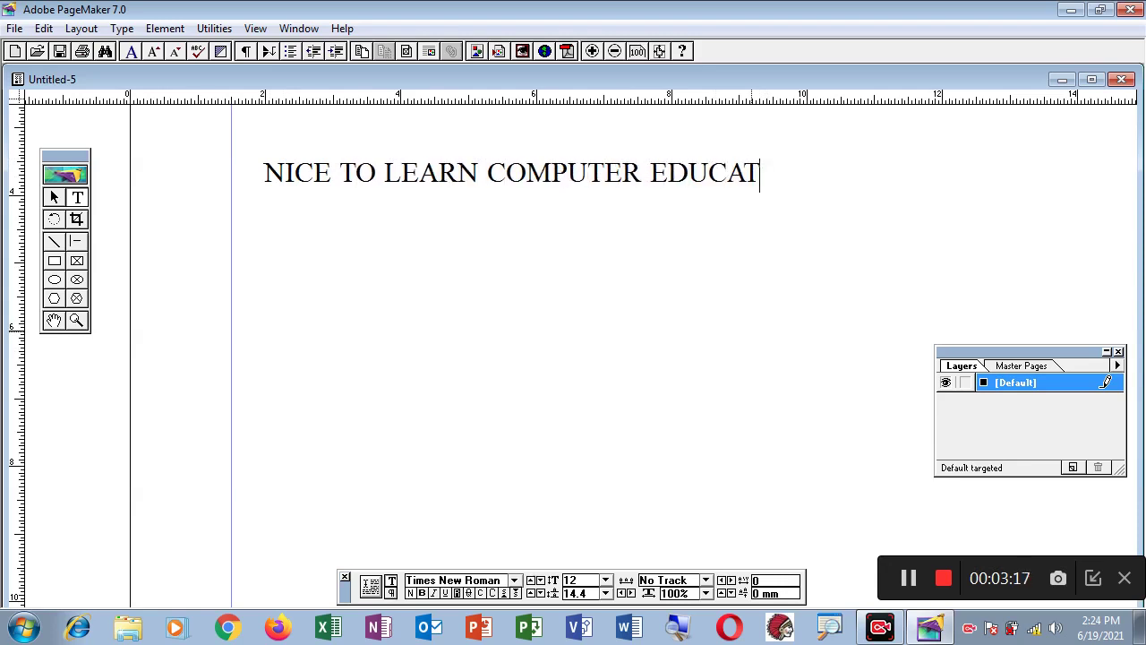
type("N")
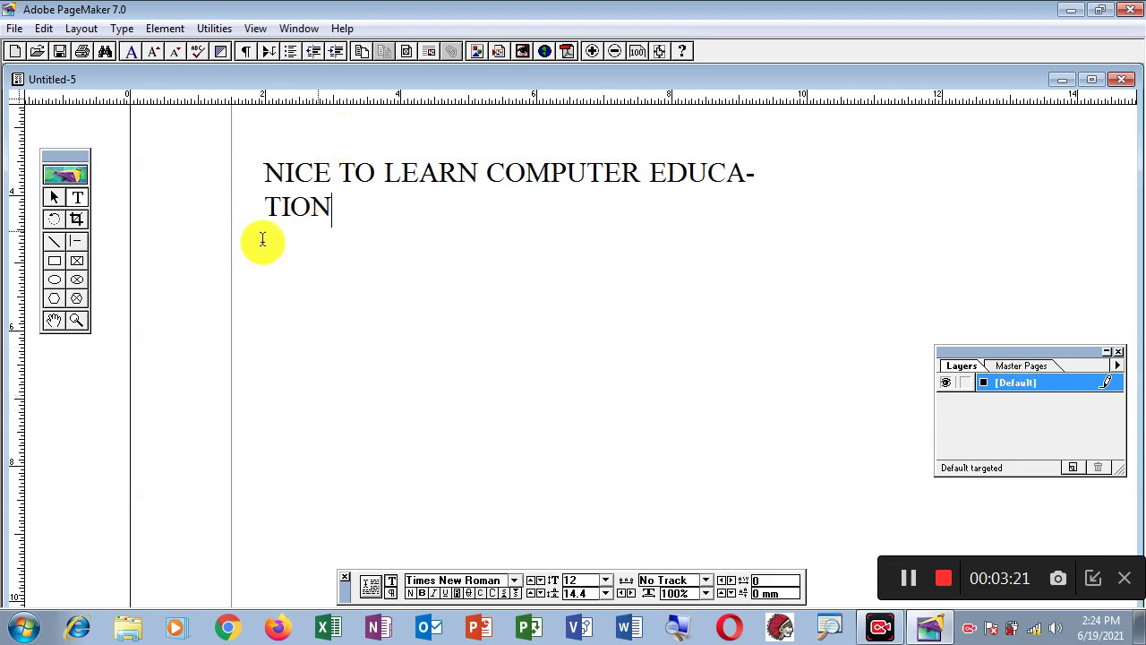
Step: Widen the heading's text block to about 106 mm so the text fits on one line
left_click(54, 198)
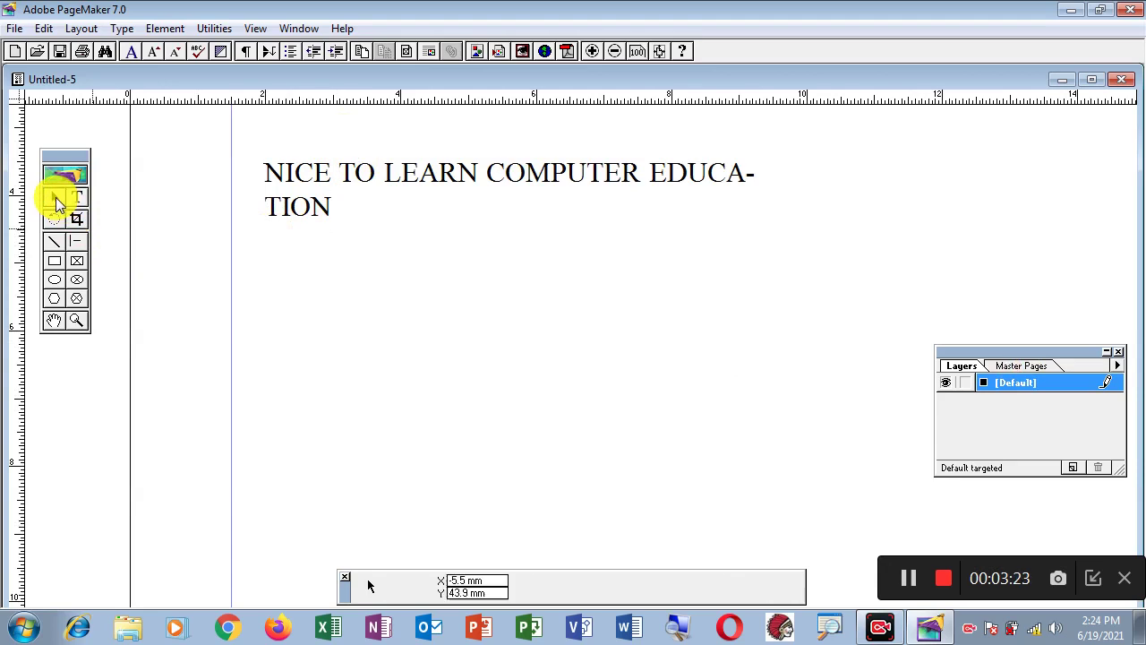
left_click(447, 223)
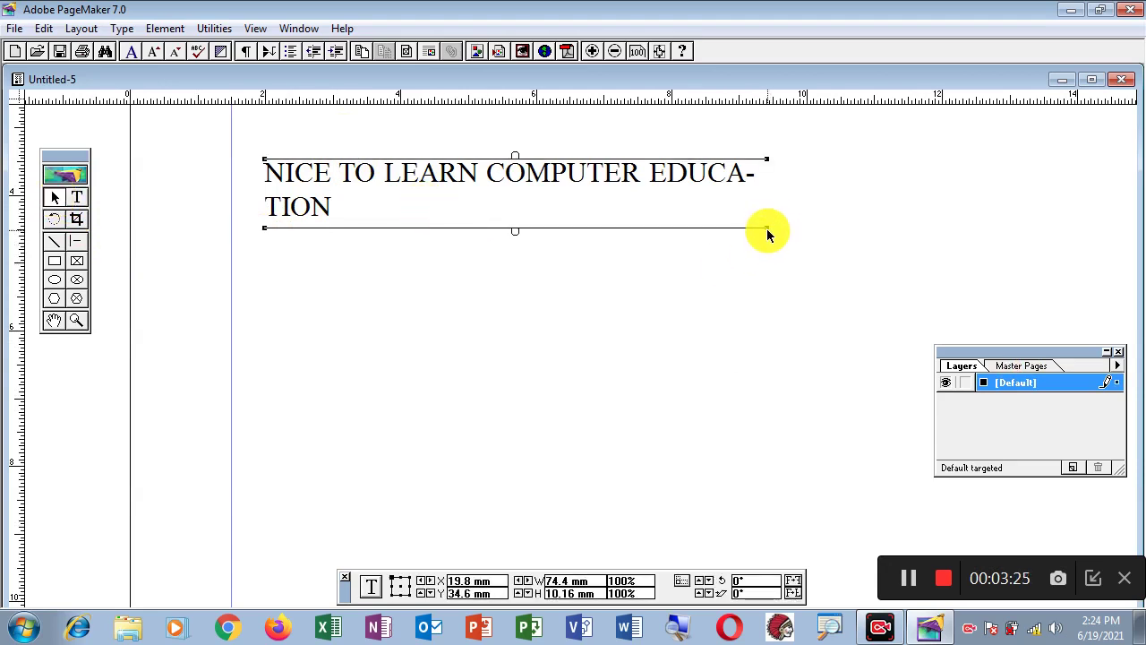
left_click_drag(767, 229, 980, 231)
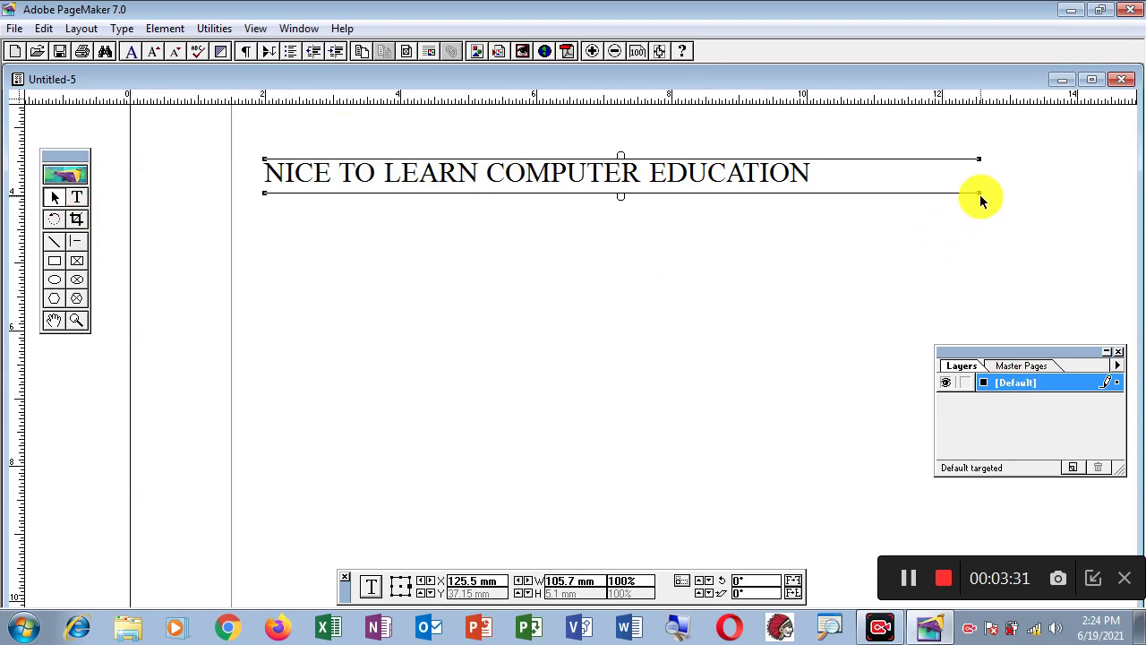
Step: Narrow the heading's text block to about 55 mm and widen it again to about 104 mm
left_click_drag(980, 195, 635, 218)
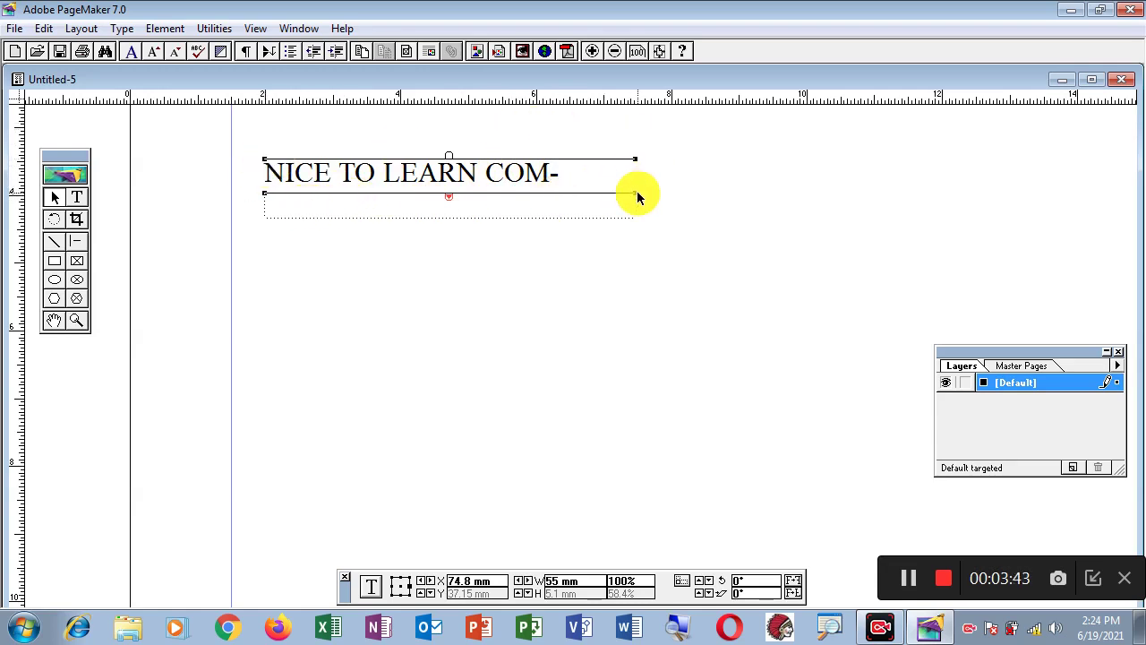
left_click_drag(637, 193, 967, 192)
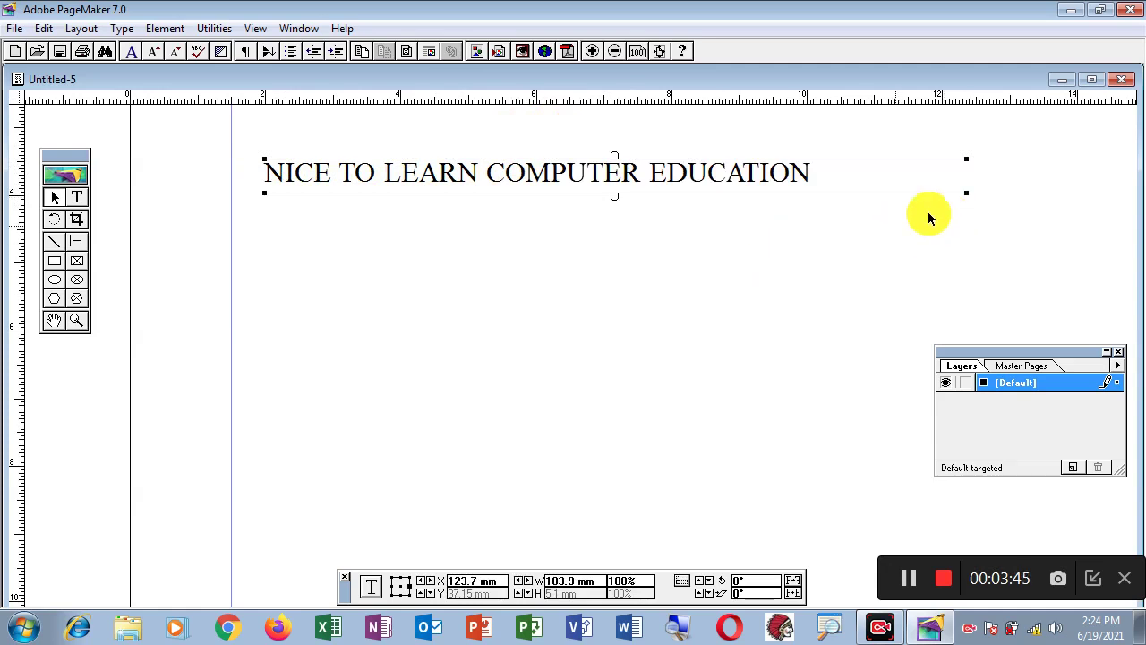
Step: Wrap the heading onto three lines in a block about 43 mm wide, and restore one line at about 95 mm wide
left_click_drag(967, 195, 555, 217)
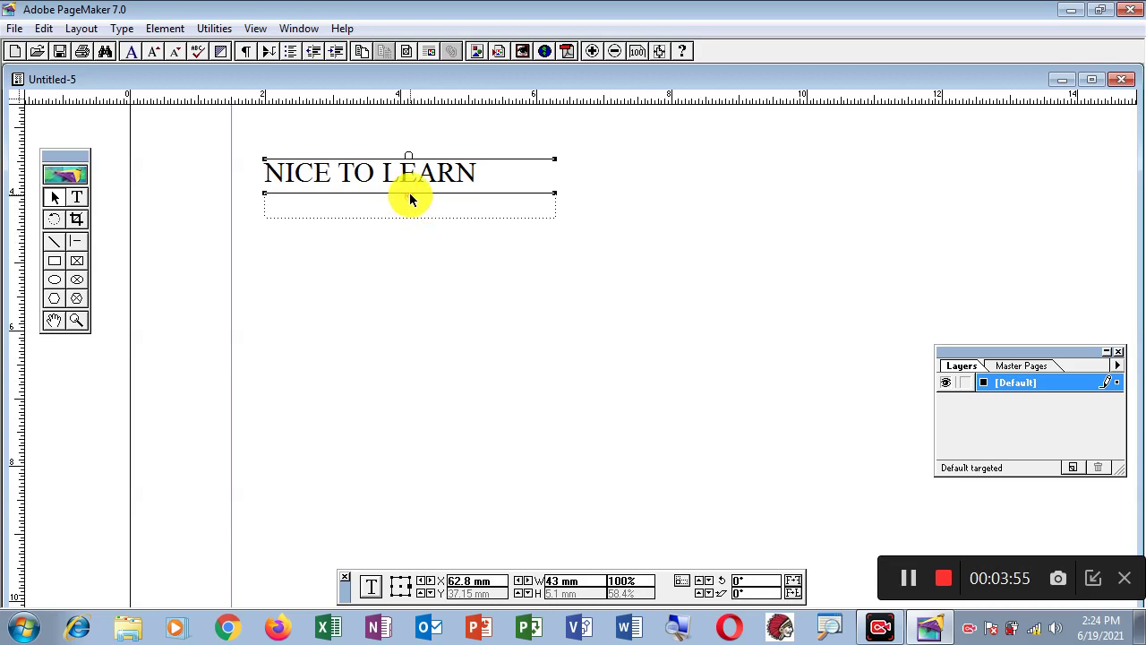
left_click_drag(405, 200, 411, 264)
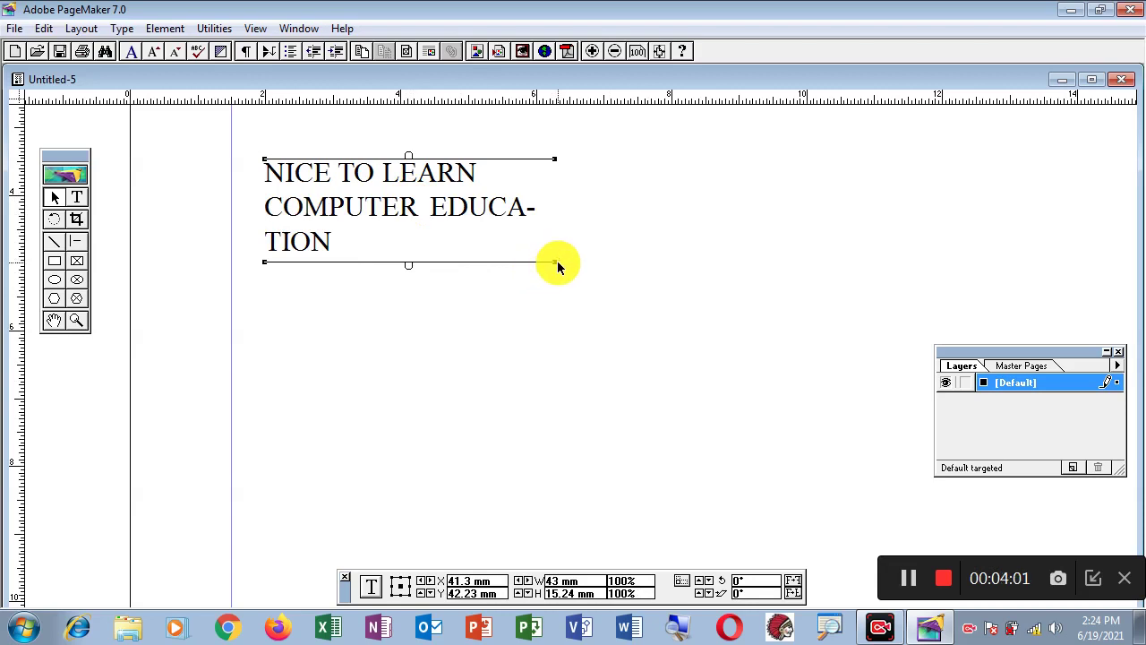
left_click_drag(556, 266, 920, 234)
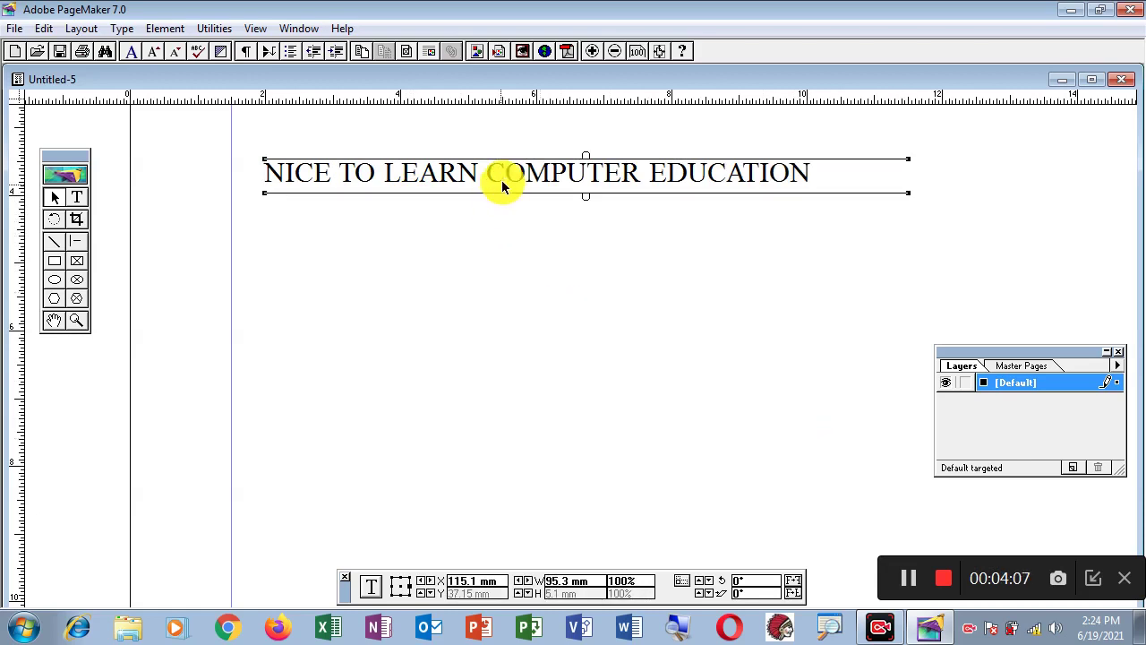
Step: Move the heading's text block about 4.5 mm right and 4 mm down, and change the heading's font to Algerian
left_click_drag(504, 185, 549, 203)
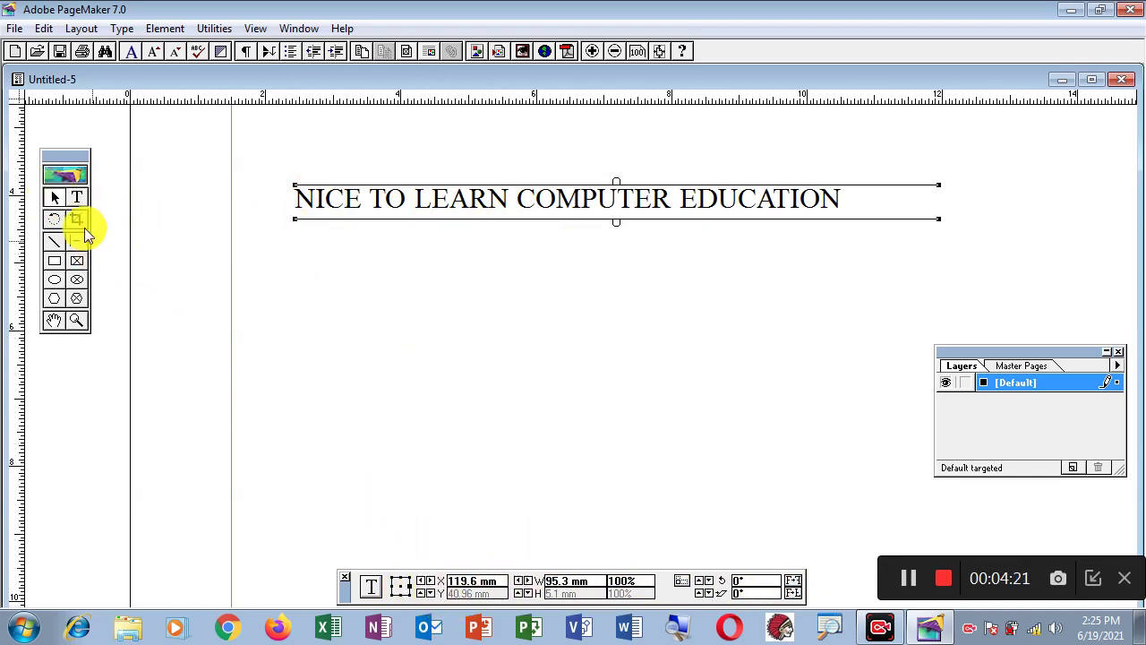
left_click(76, 197)
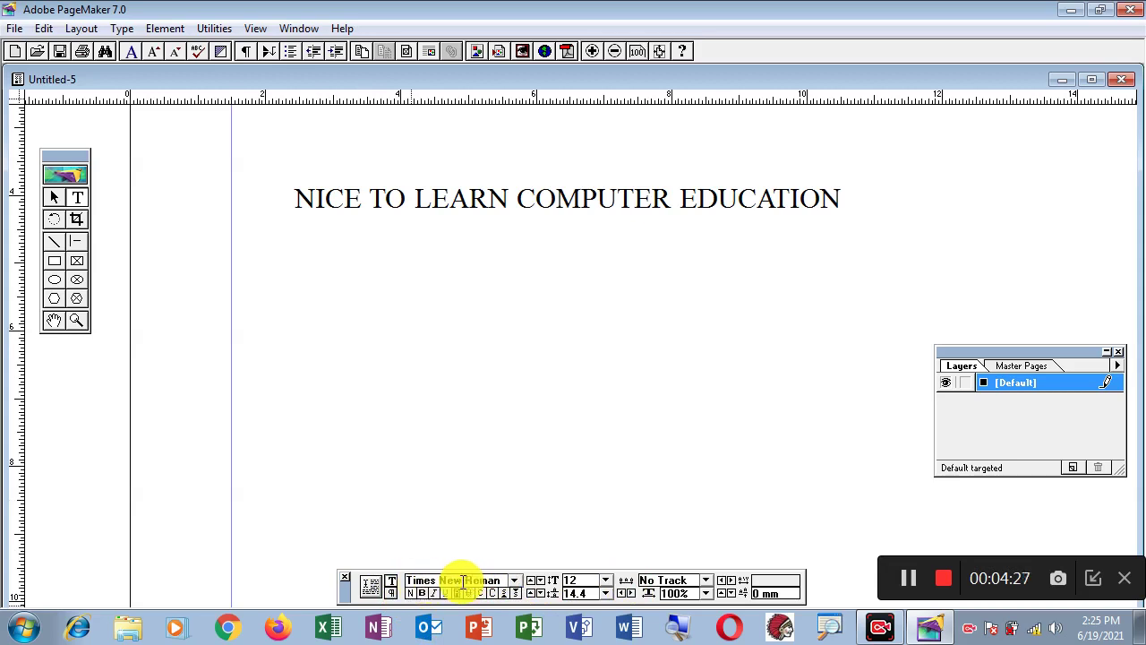
double_click(590, 592)
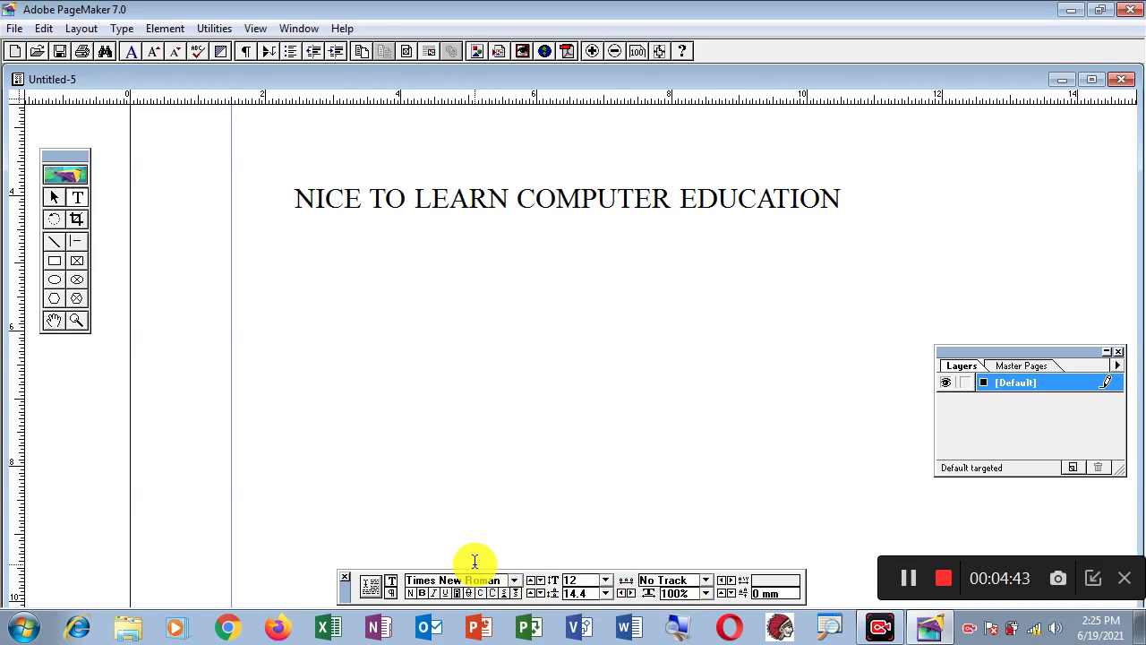
left_click_drag(295, 204, 841, 210)
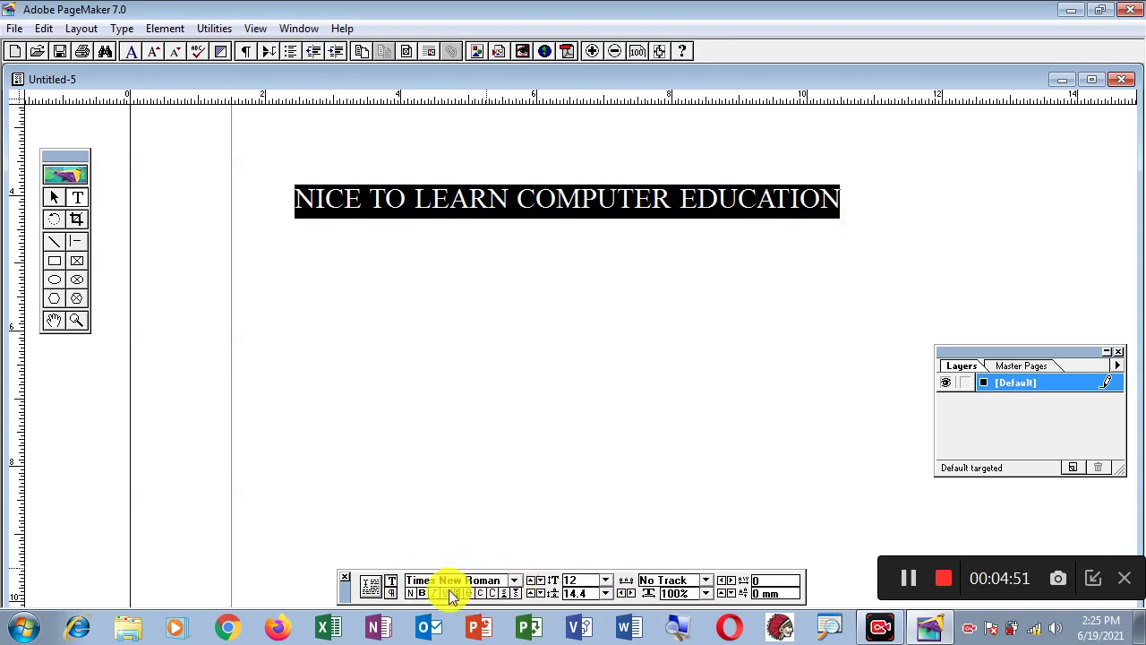
left_click(515, 582)
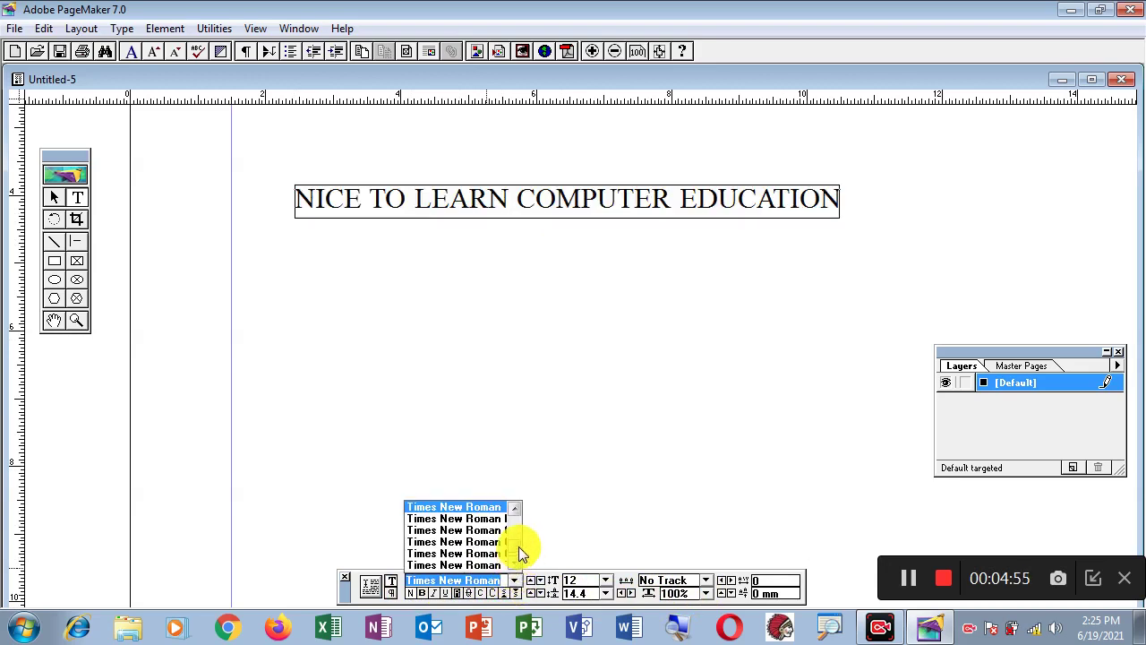
left_click_drag(519, 546, 518, 527)
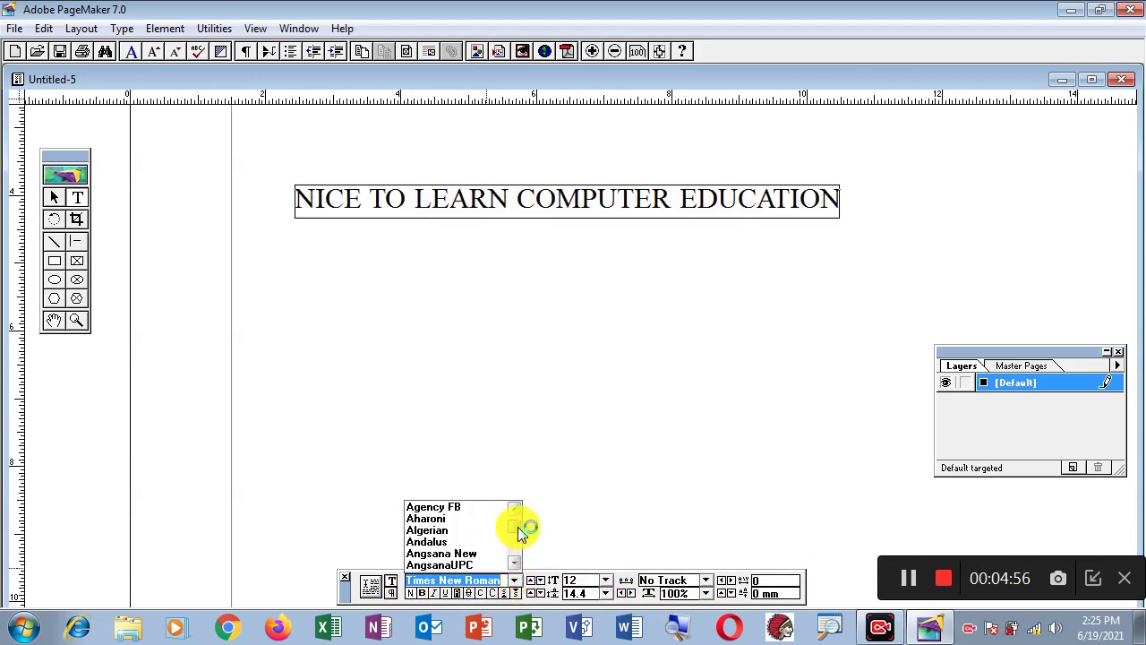
left_click(431, 530)
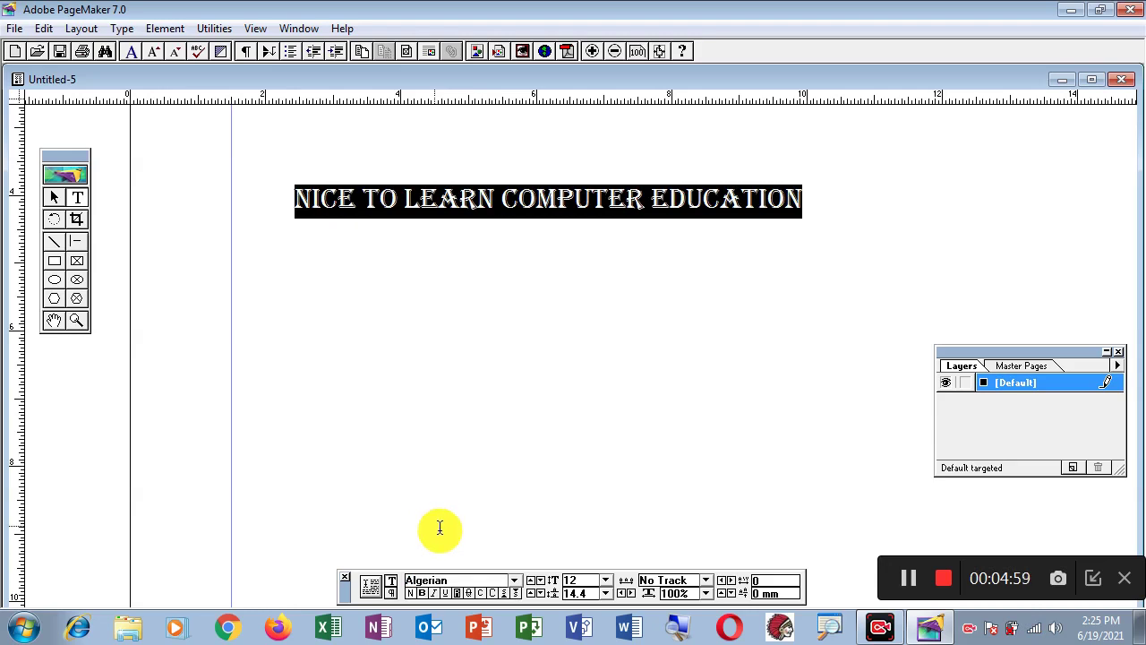
Step: Change the selected heading's font to AngsanaUPC and its font size to 36
left_click(515, 578)
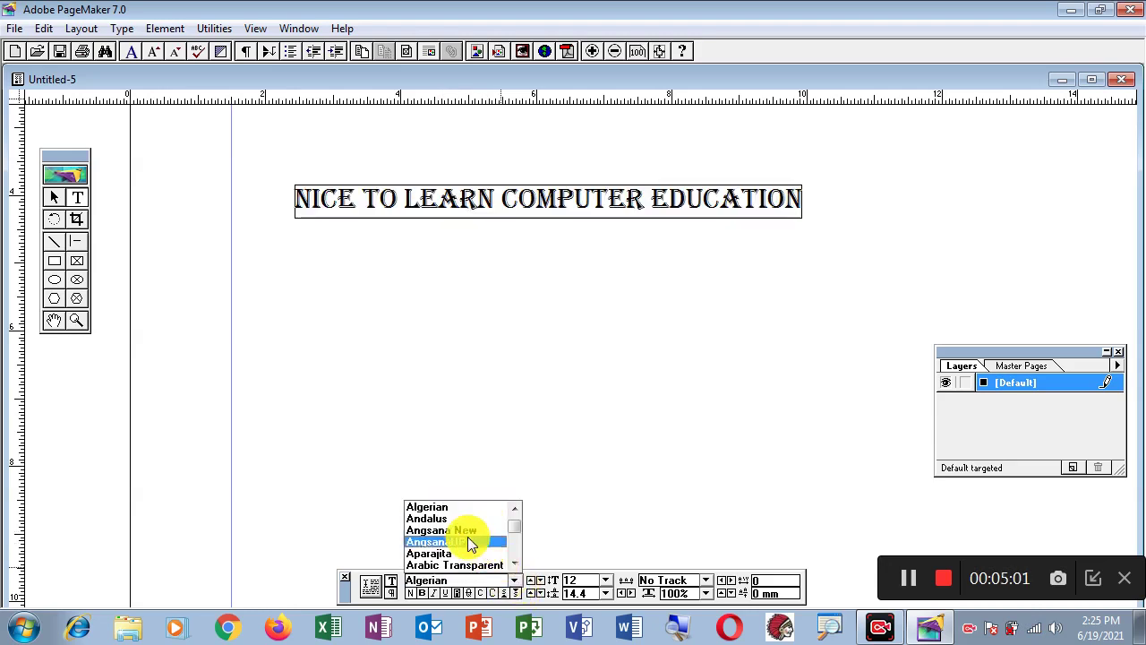
left_click(467, 535)
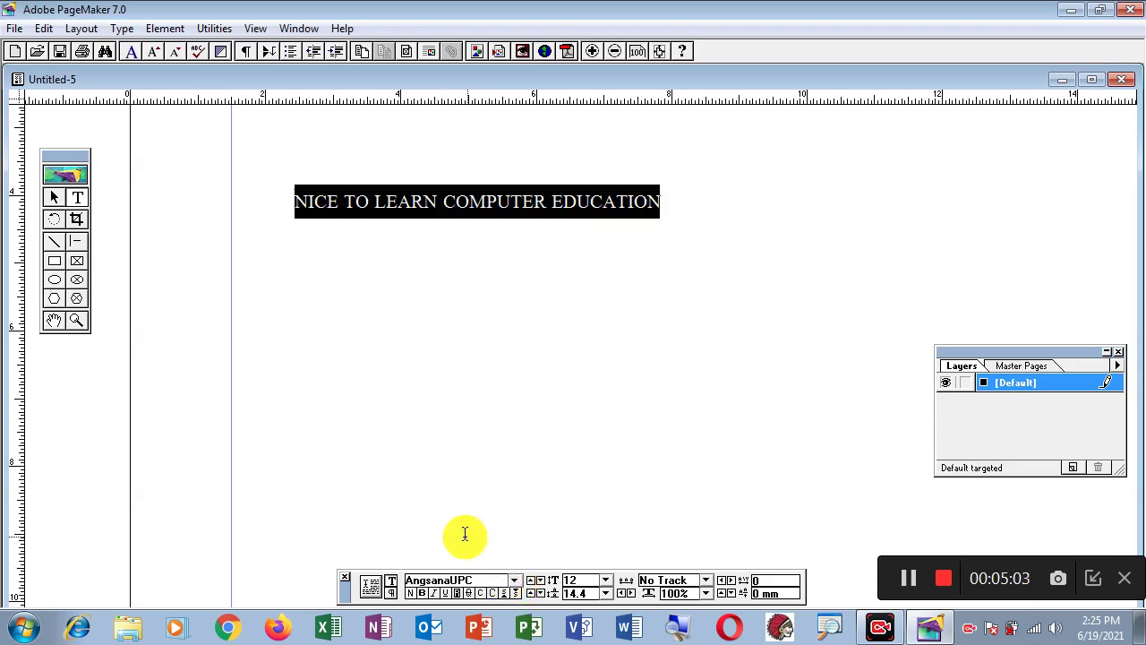
left_click(607, 580)
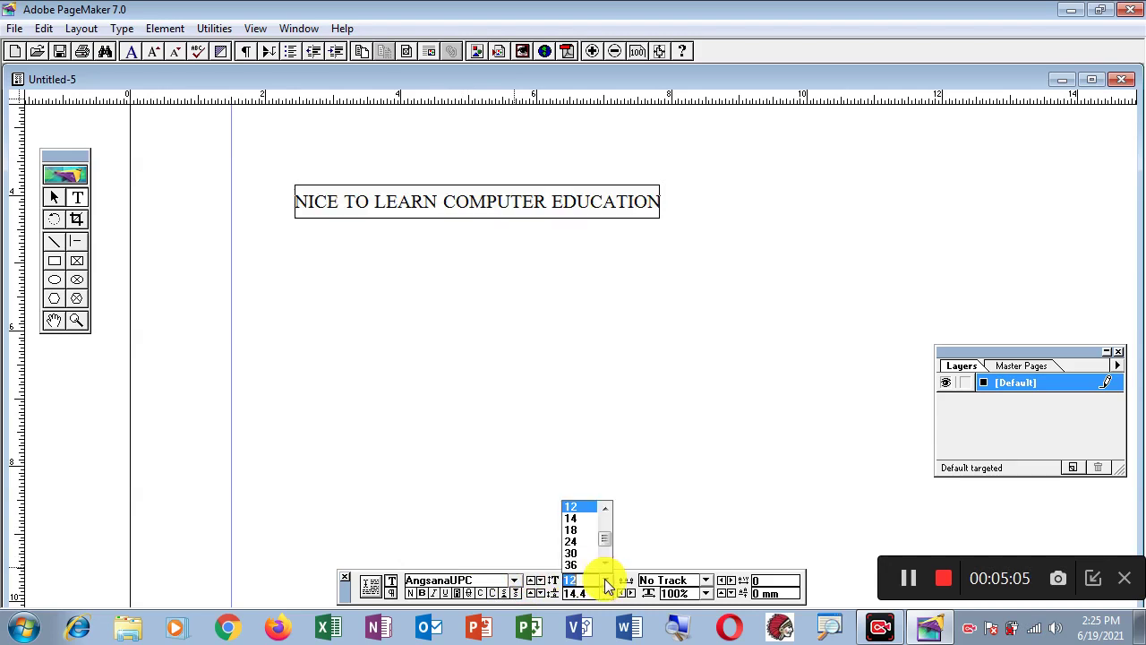
left_click(573, 548)
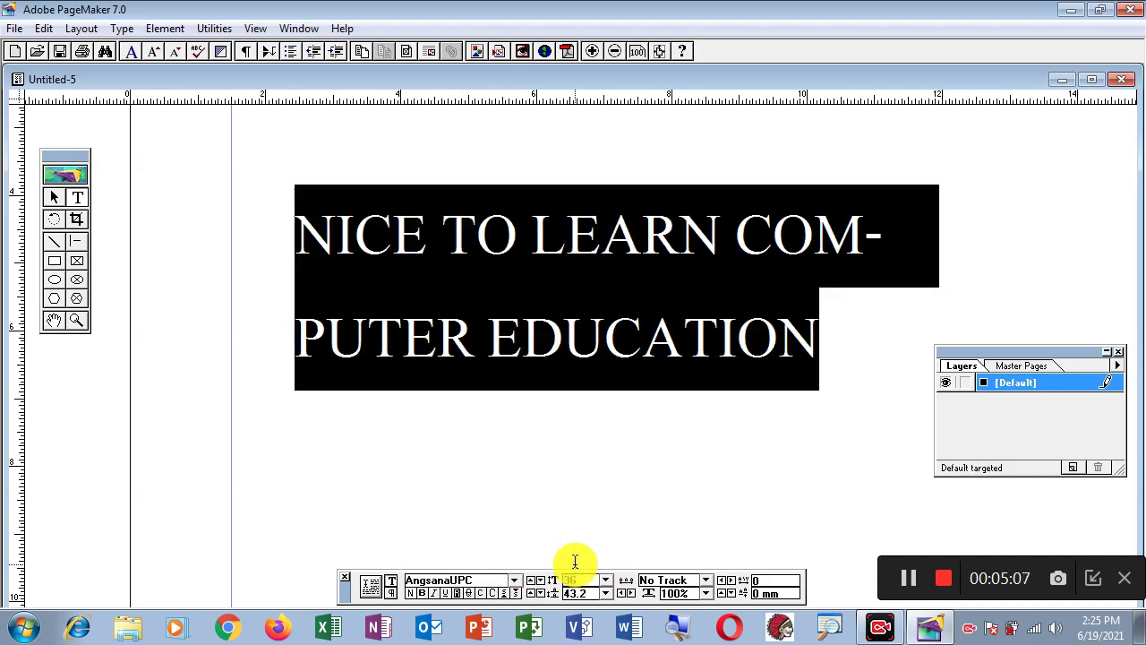
Step: Enlarge the heading's font size to 72 and return it to 36
left_click(607, 580)
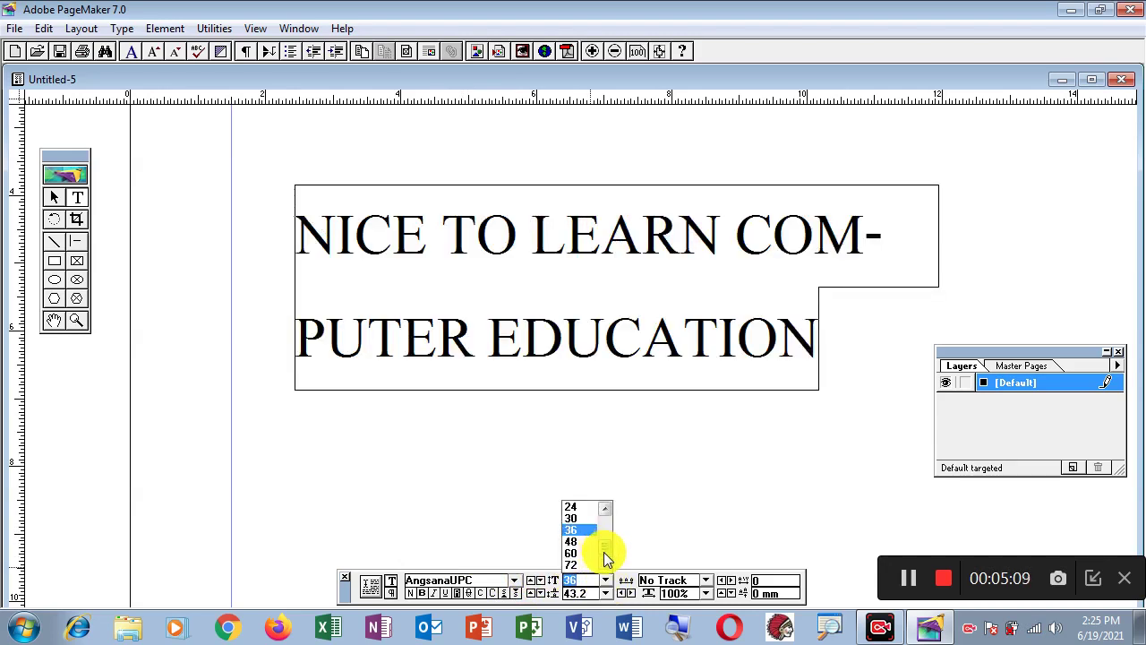
left_click(575, 563)
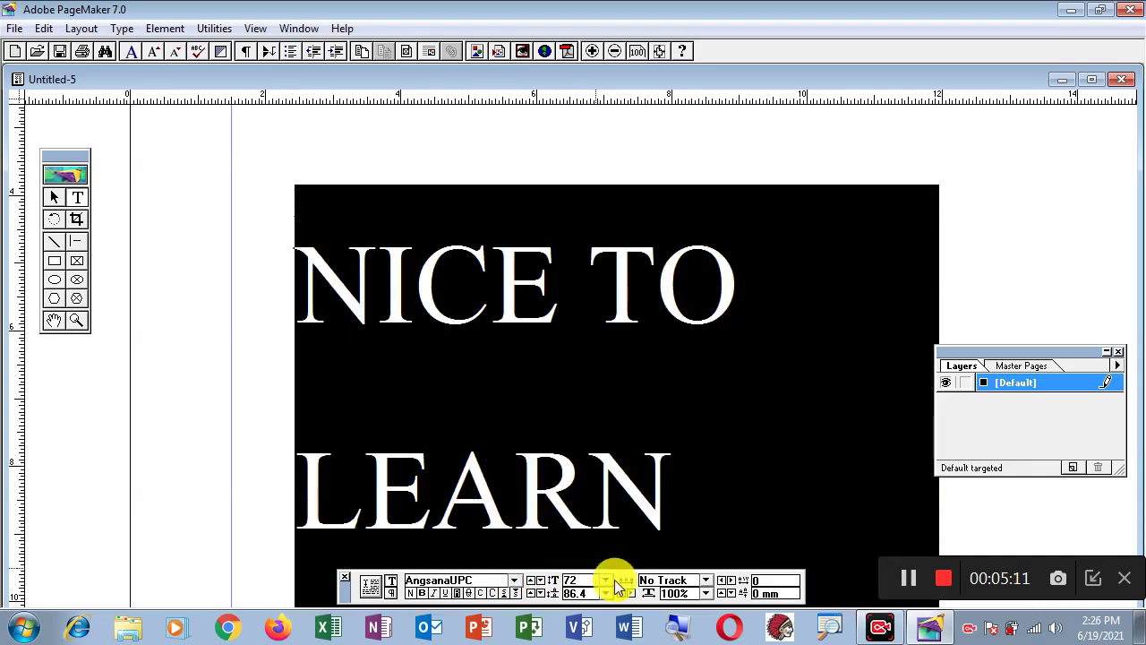
left_click(607, 582)
left_click(578, 520)
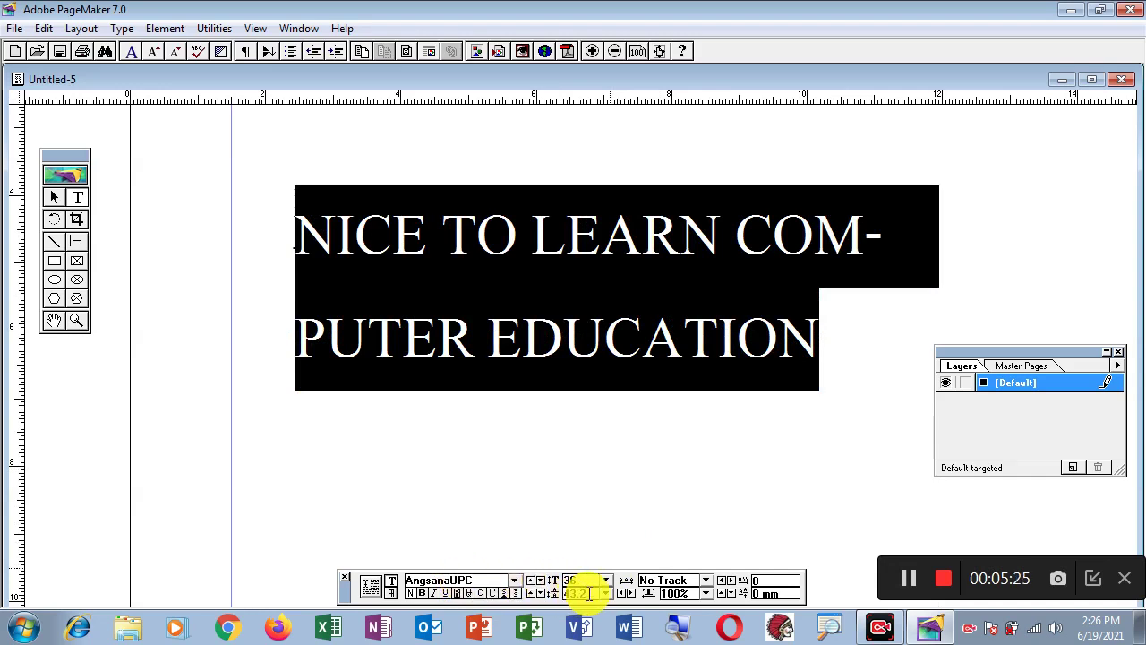
Step: Reselect the whole heading and set its leading to 54
left_click(560, 340)
left_click(488, 327)
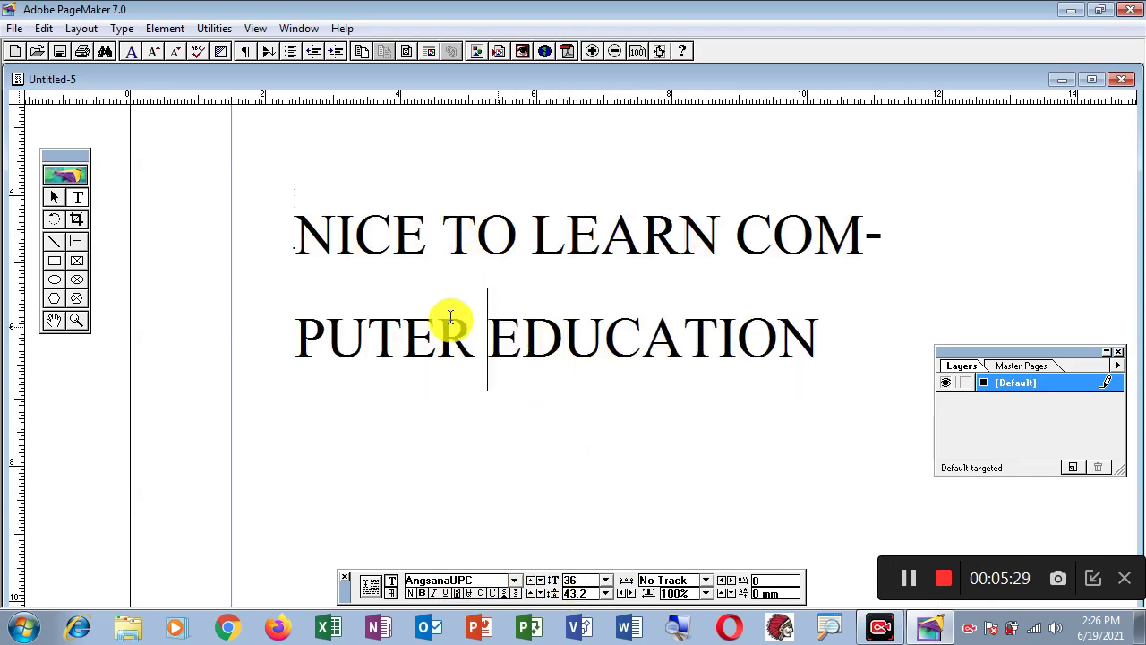
left_click(289, 238, "shift")
left_click_drag(608, 330, 827, 329)
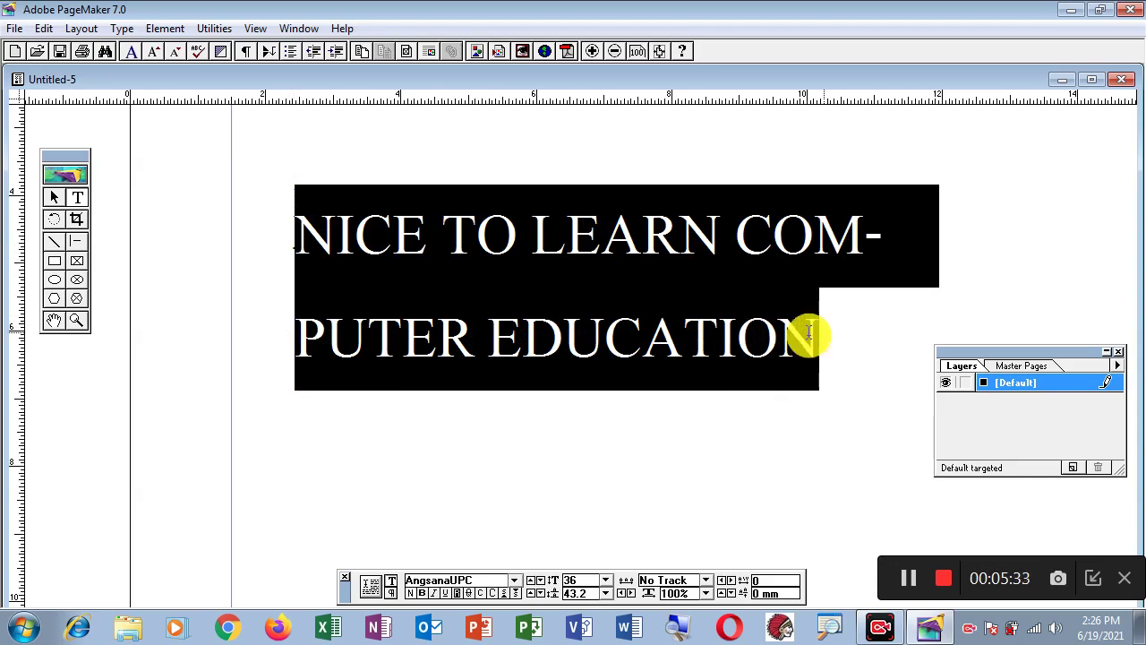
left_click(605, 594)
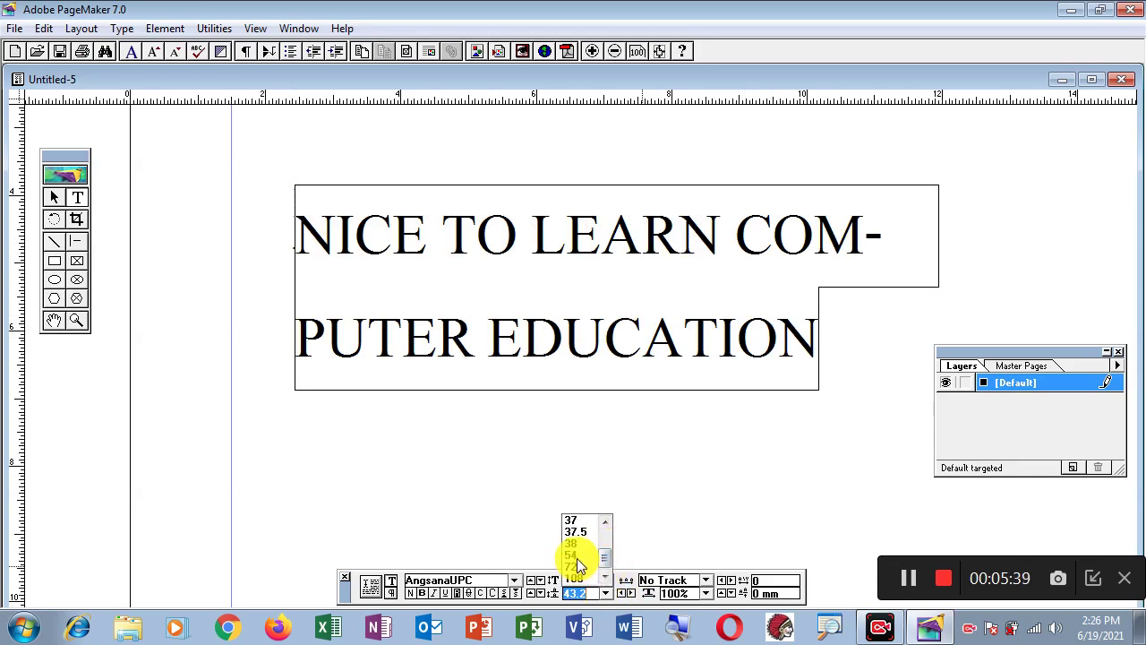
left_click(574, 555)
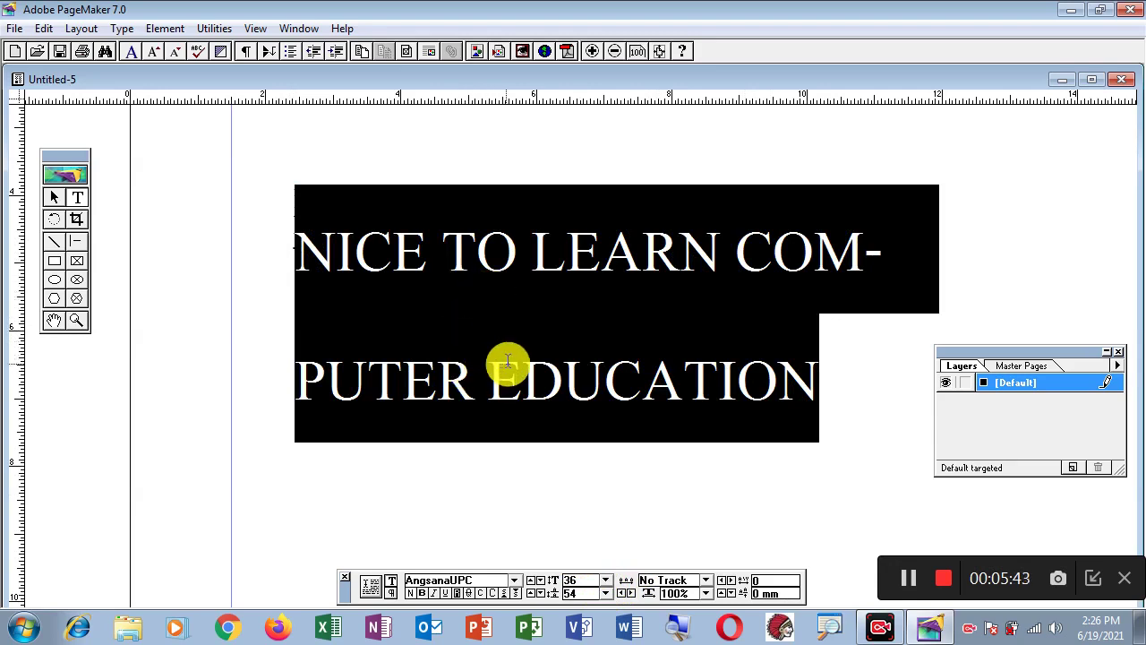
Step: Reduce the heading's font size to 11 and set its leading to Auto
left_click(607, 583)
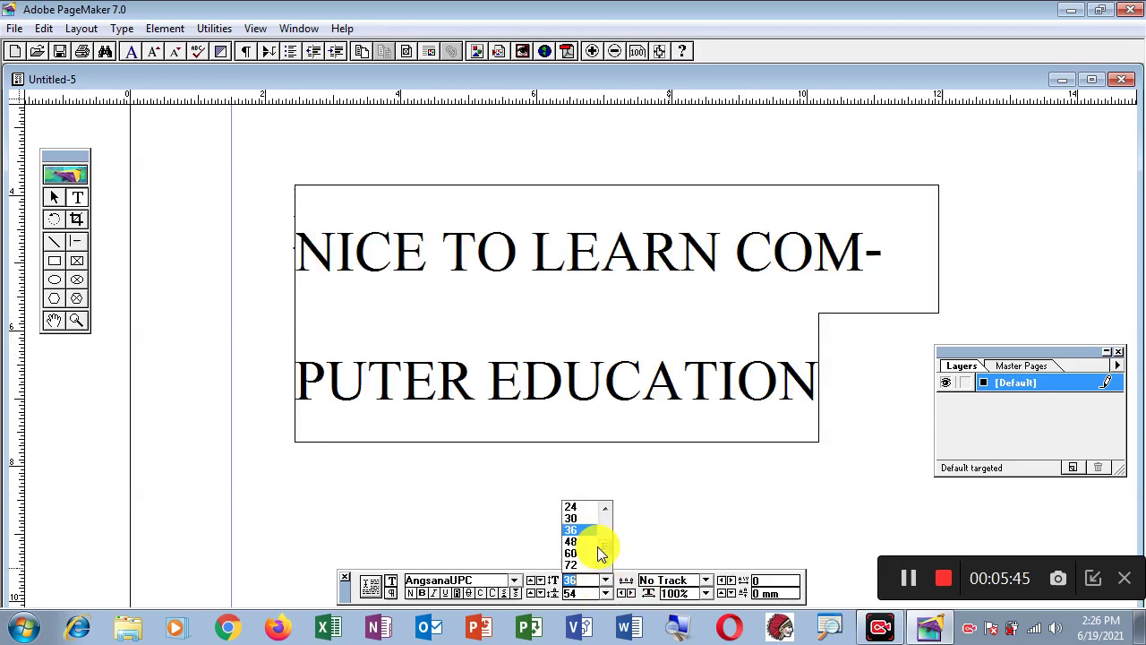
left_click_drag(605, 547, 609, 525)
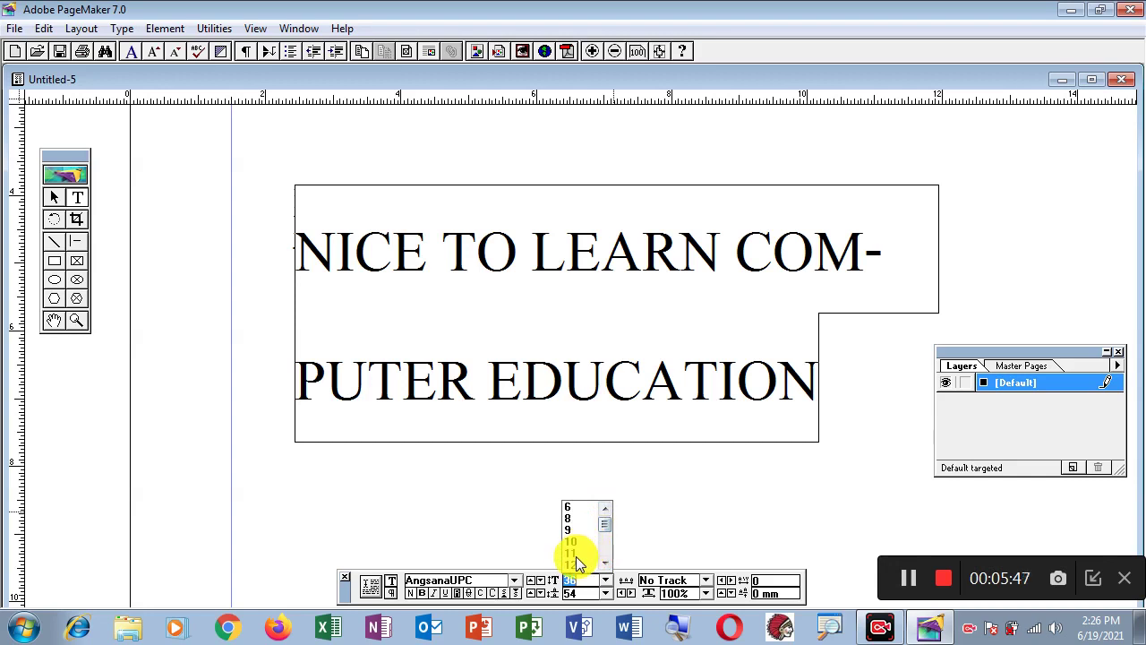
left_click(574, 554)
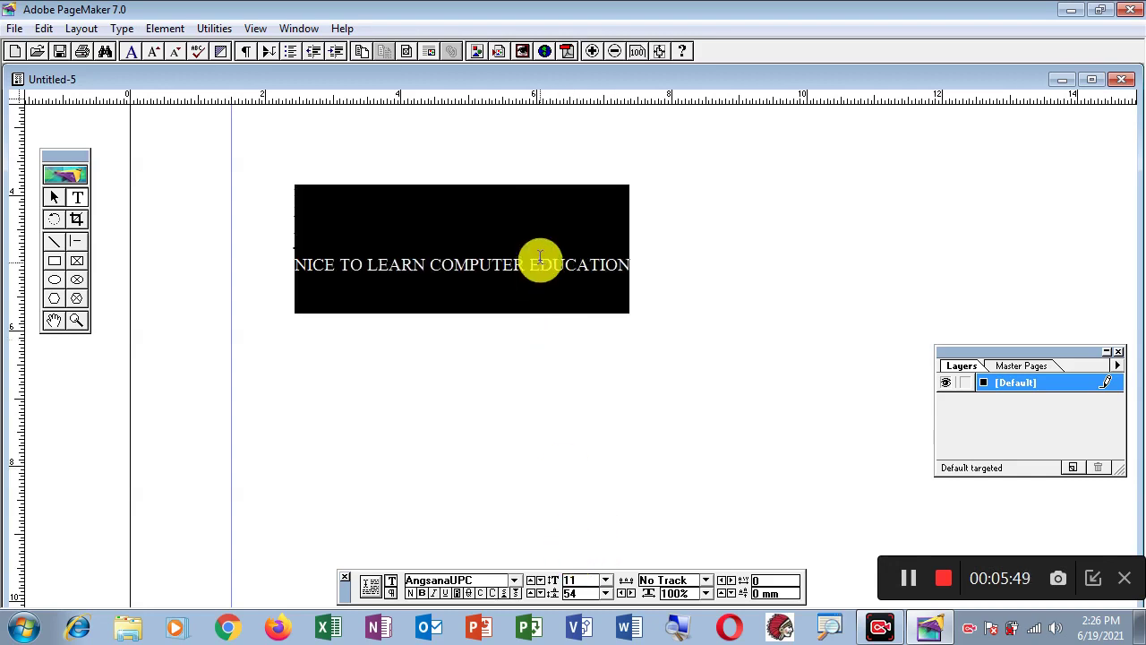
left_click(606, 594)
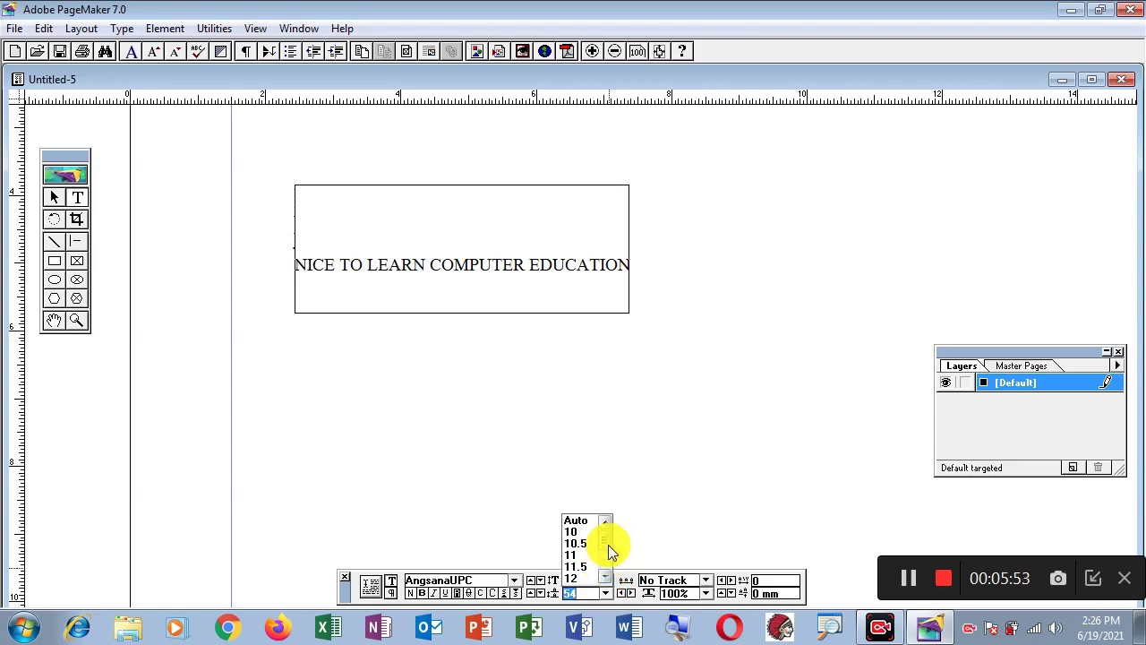
left_click(584, 519)
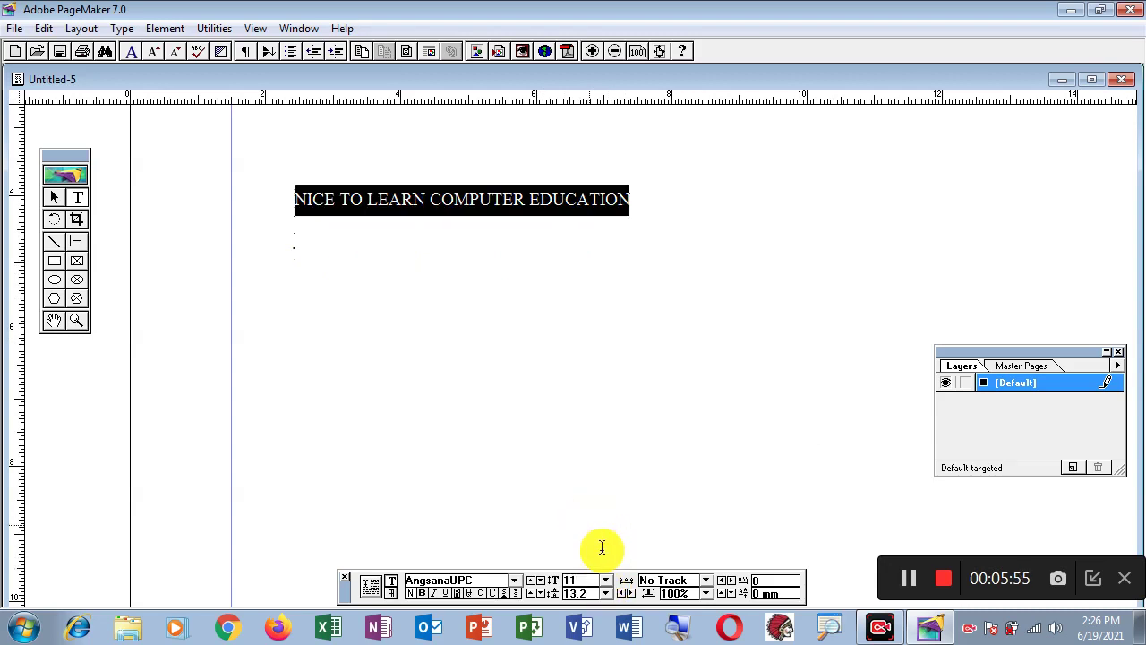
Step: Set the heading's leading to 33 and its font size to 36
left_click(608, 593)
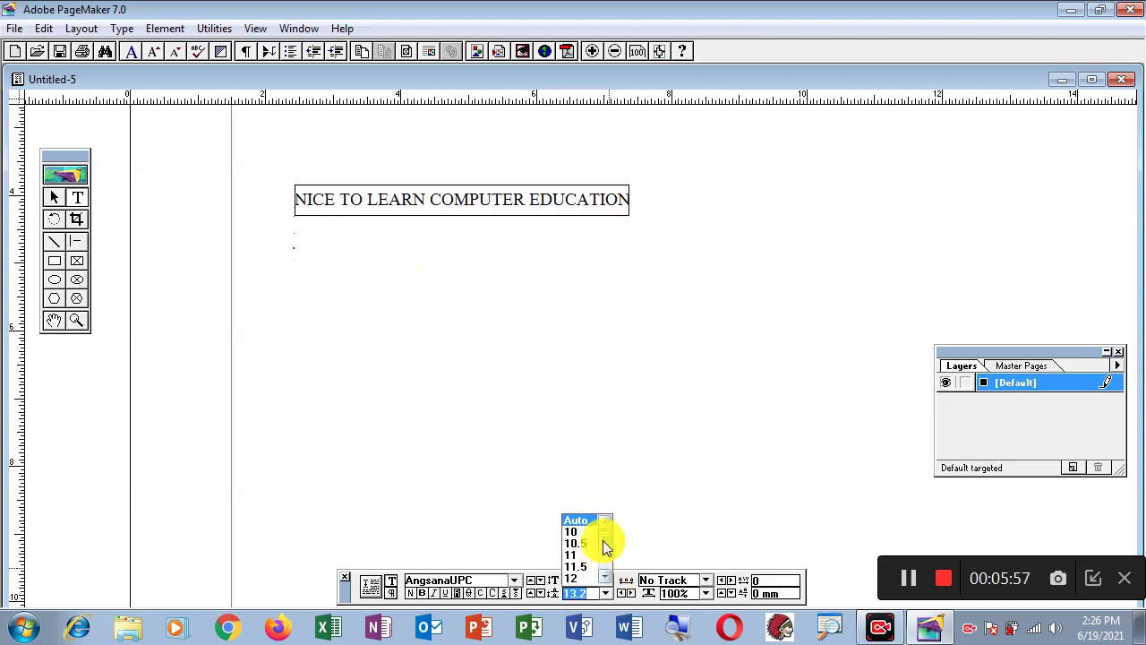
scroll(606, 542, "down", 2)
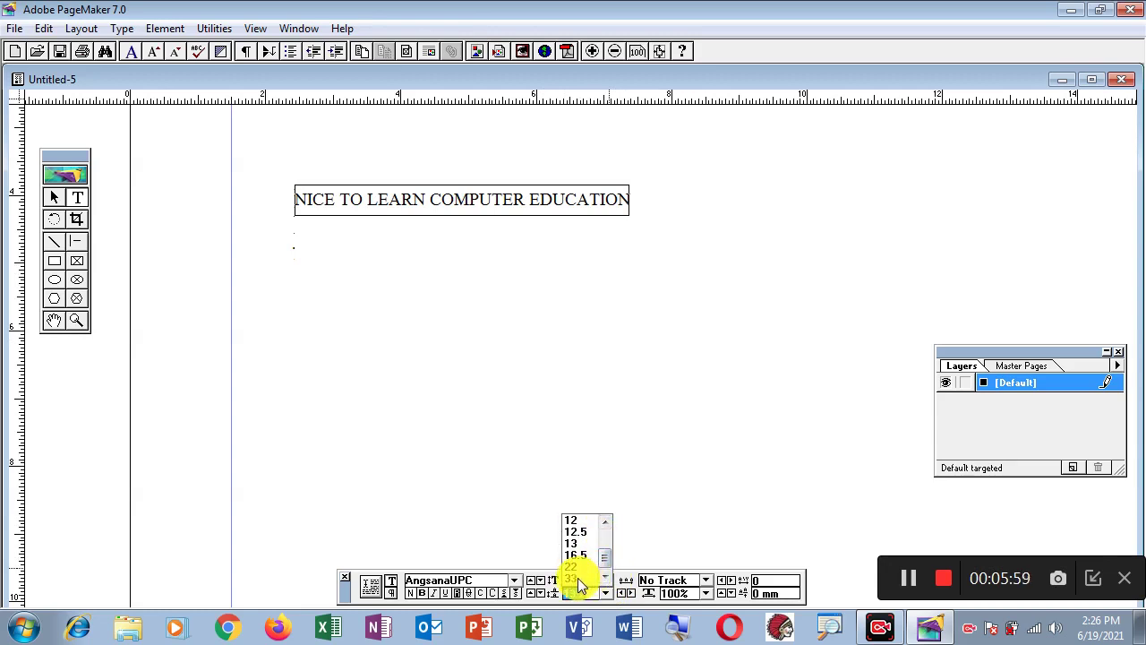
left_click(577, 579)
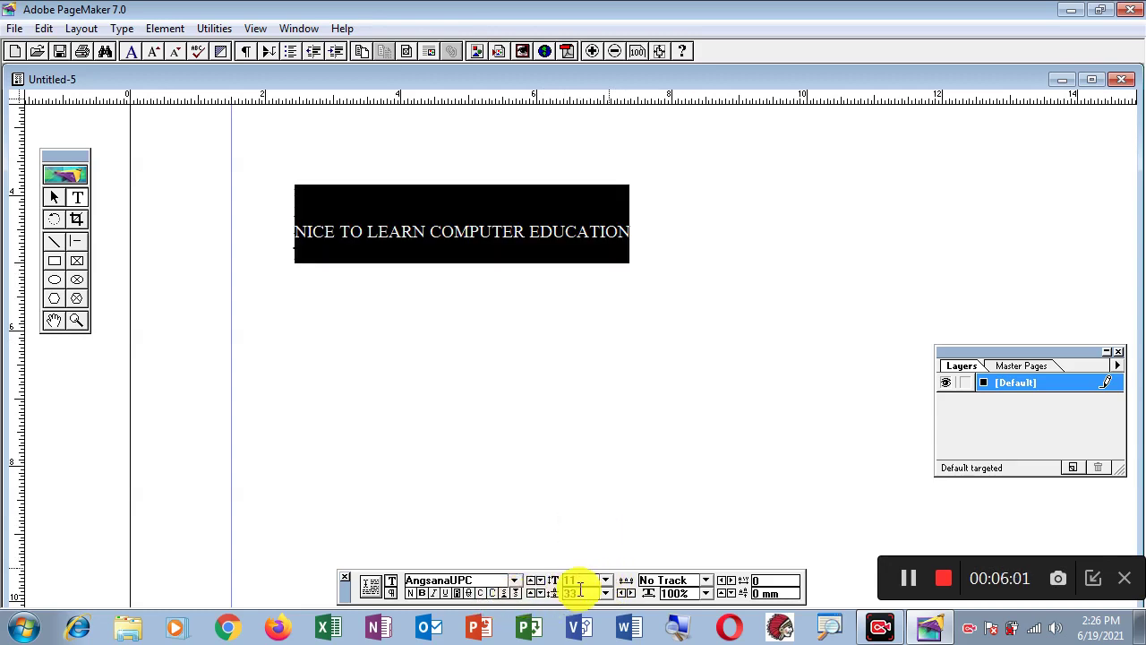
left_click(604, 580)
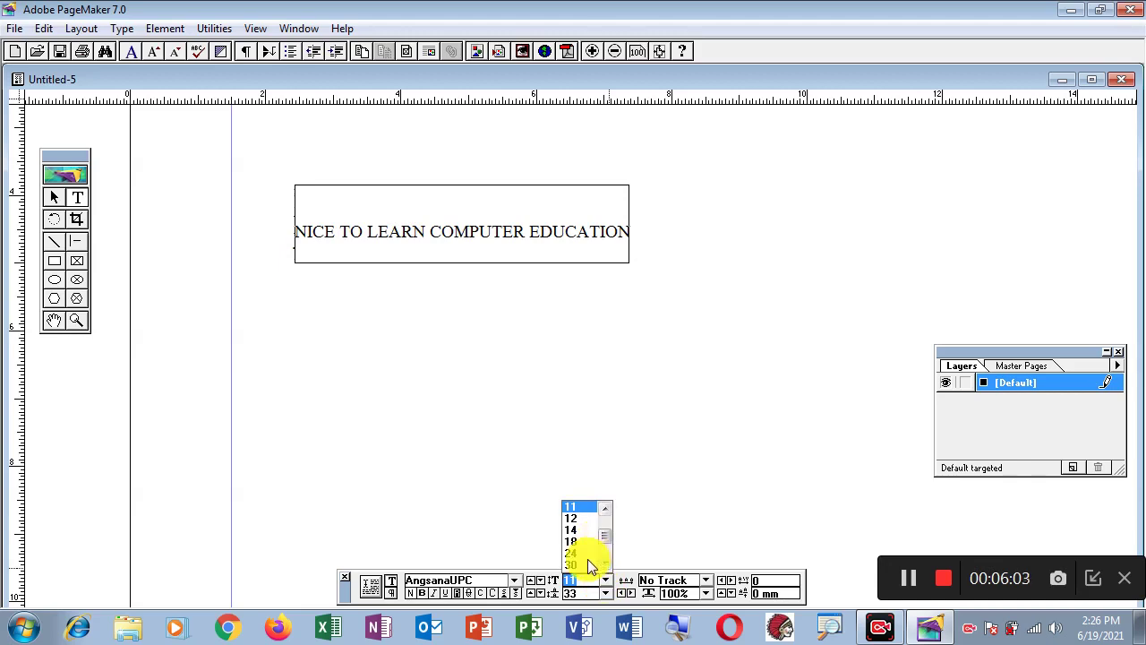
left_click_drag(606, 546, 588, 553)
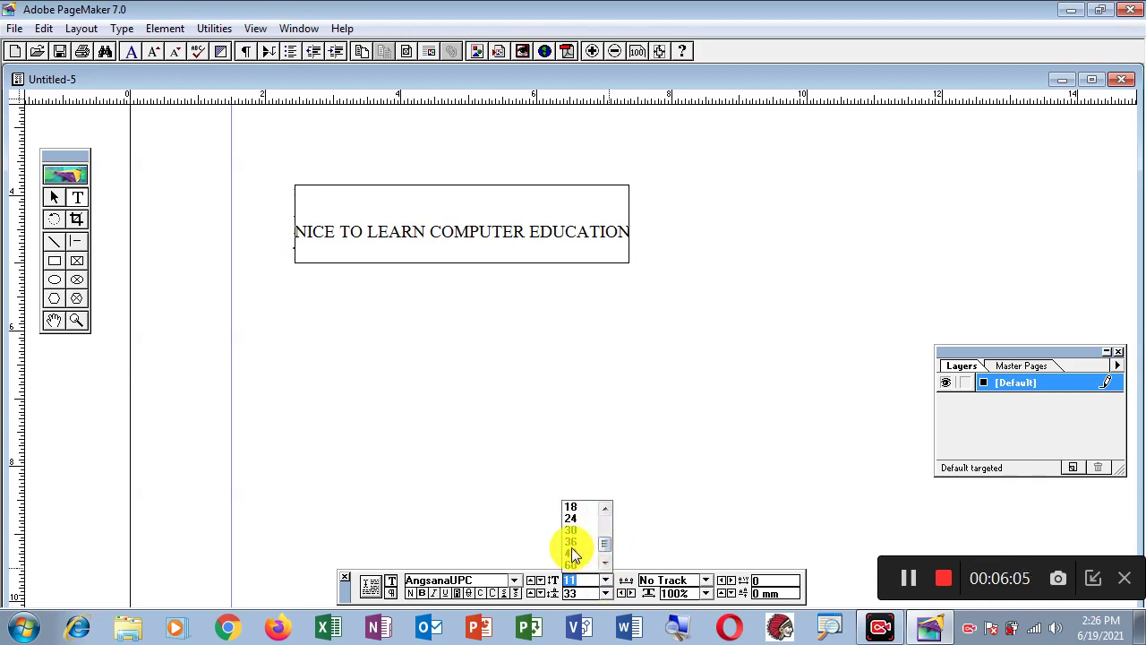
left_click(571, 534)
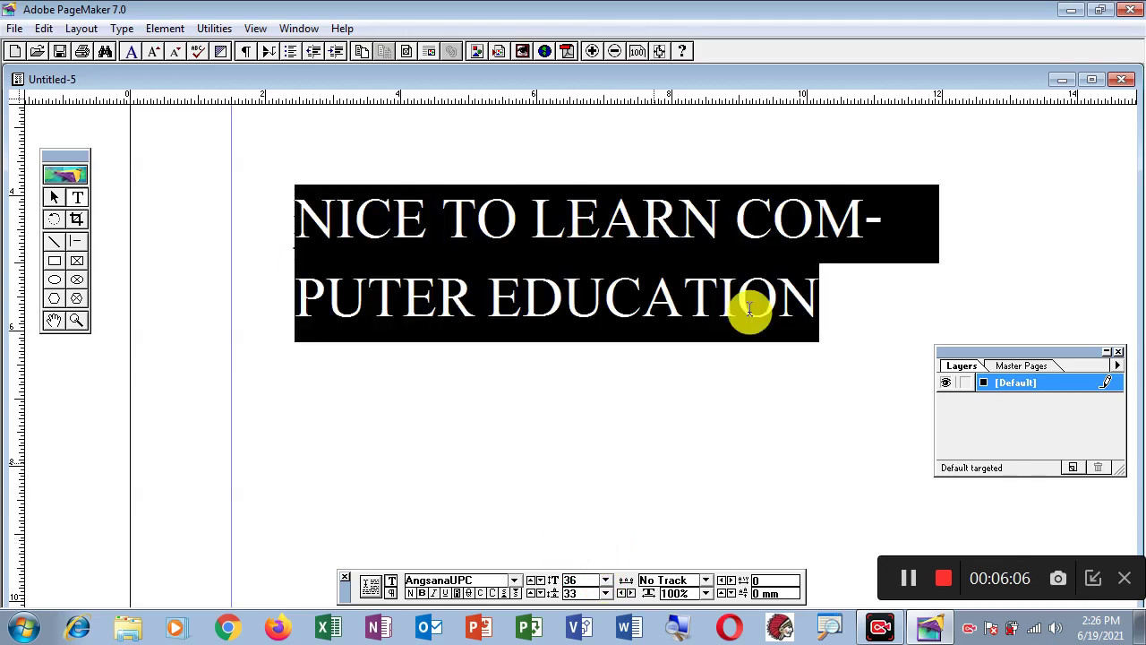
Step: Reselect both lines of the heading and increase their leading to 108
left_click(535, 264)
left_click_drag(277, 216, 586, 304)
left_click_drag(289, 225, 826, 323)
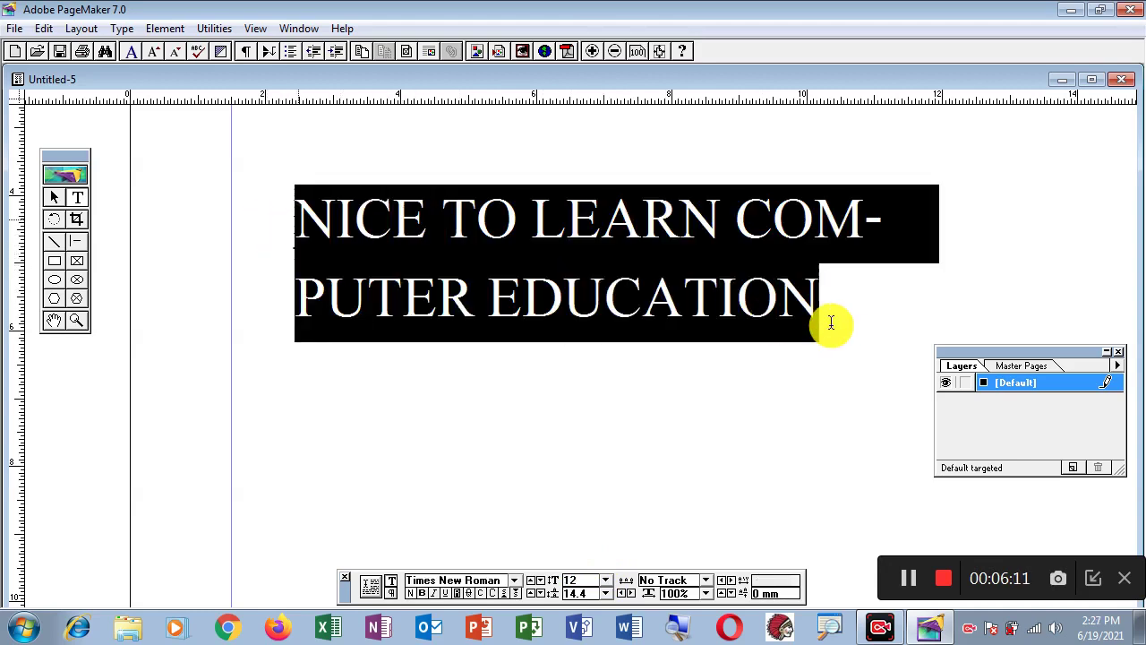
left_click(606, 593)
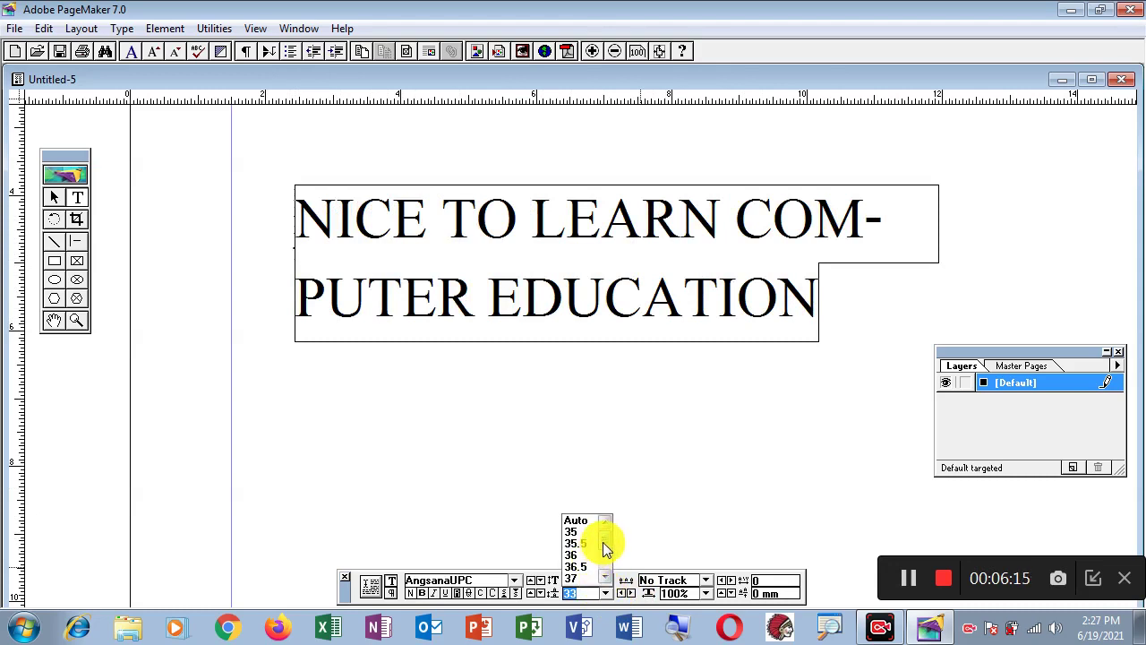
left_click(608, 566)
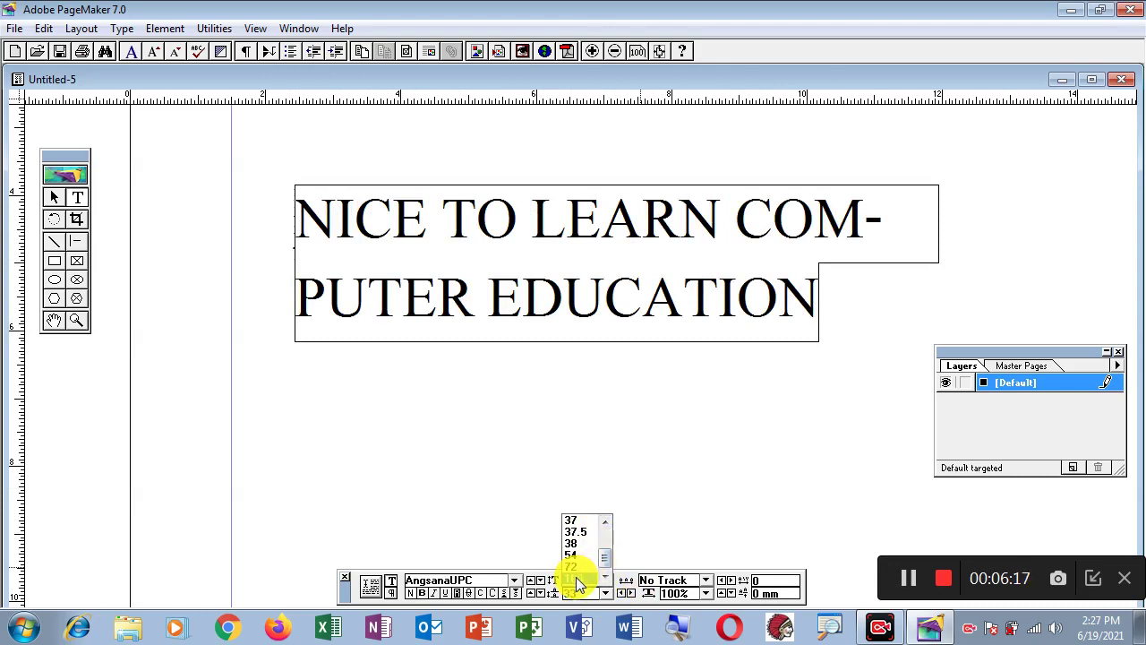
left_click(576, 580)
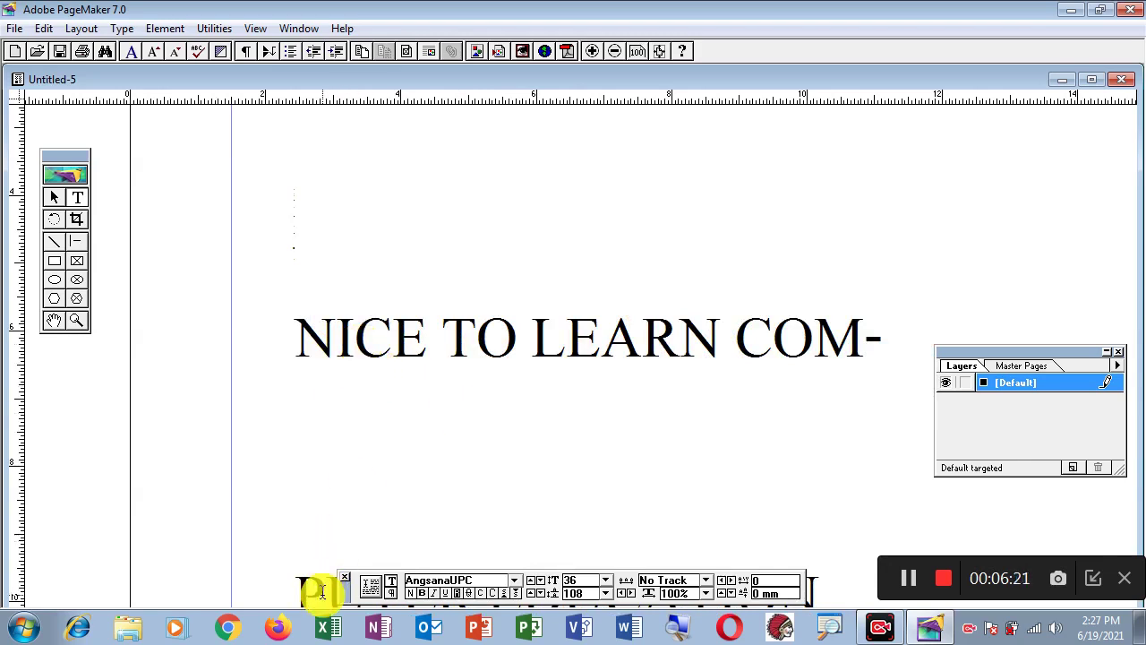
Step: Select the heading text again and set its leading to Auto
left_click(605, 593)
left_click(458, 402)
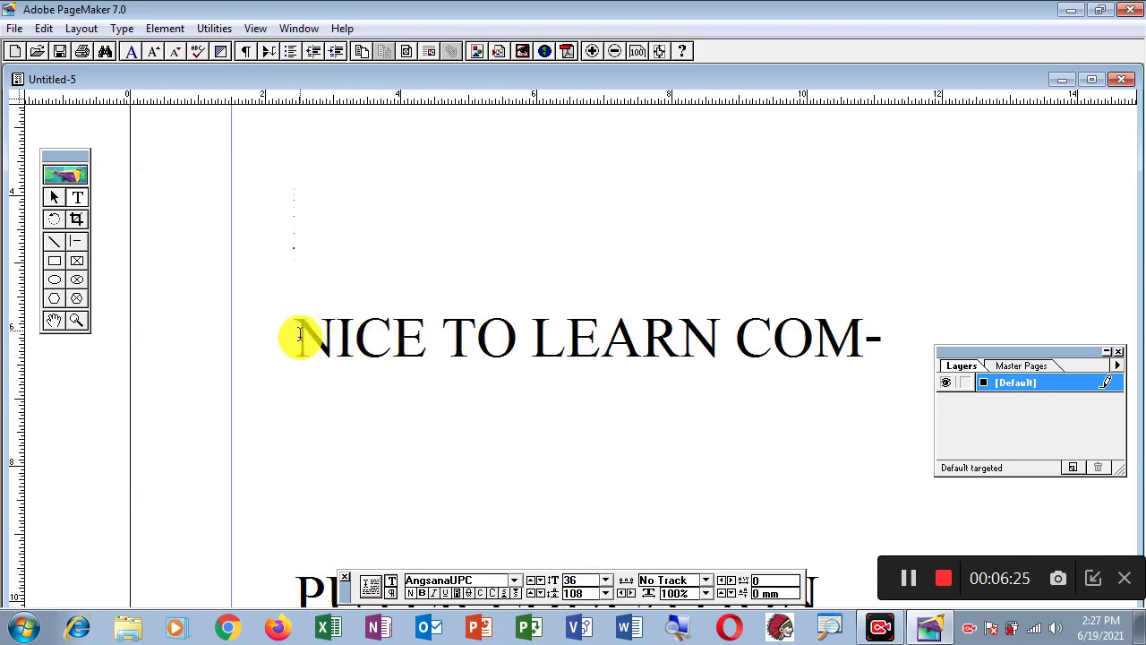
left_click_drag(300, 334, 749, 531)
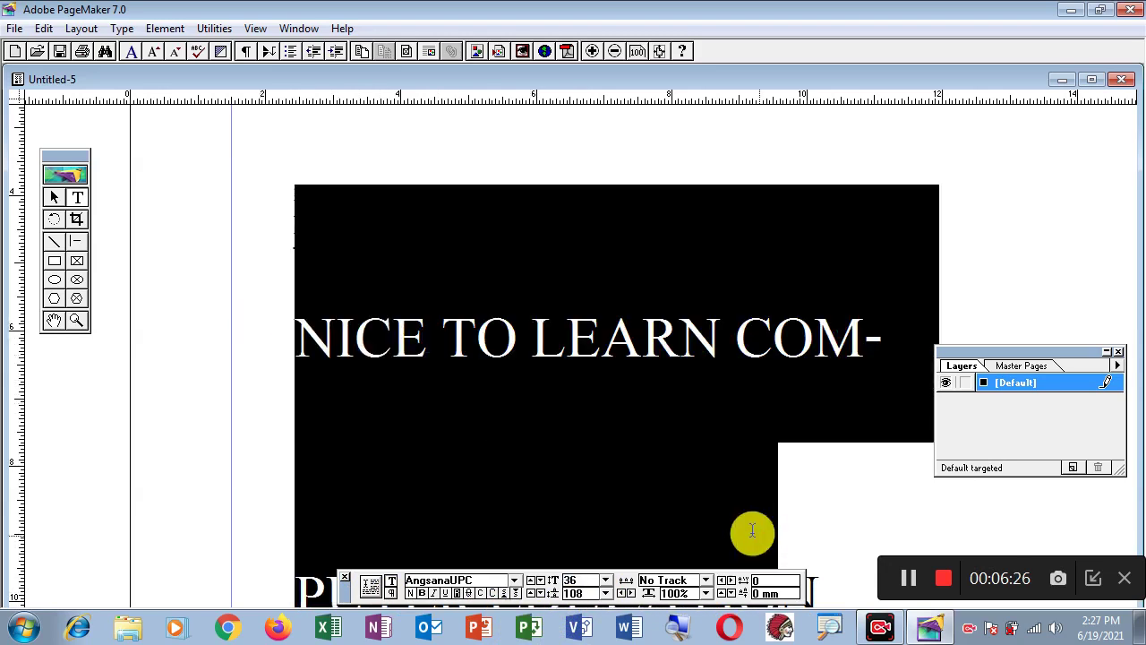
left_click(606, 593)
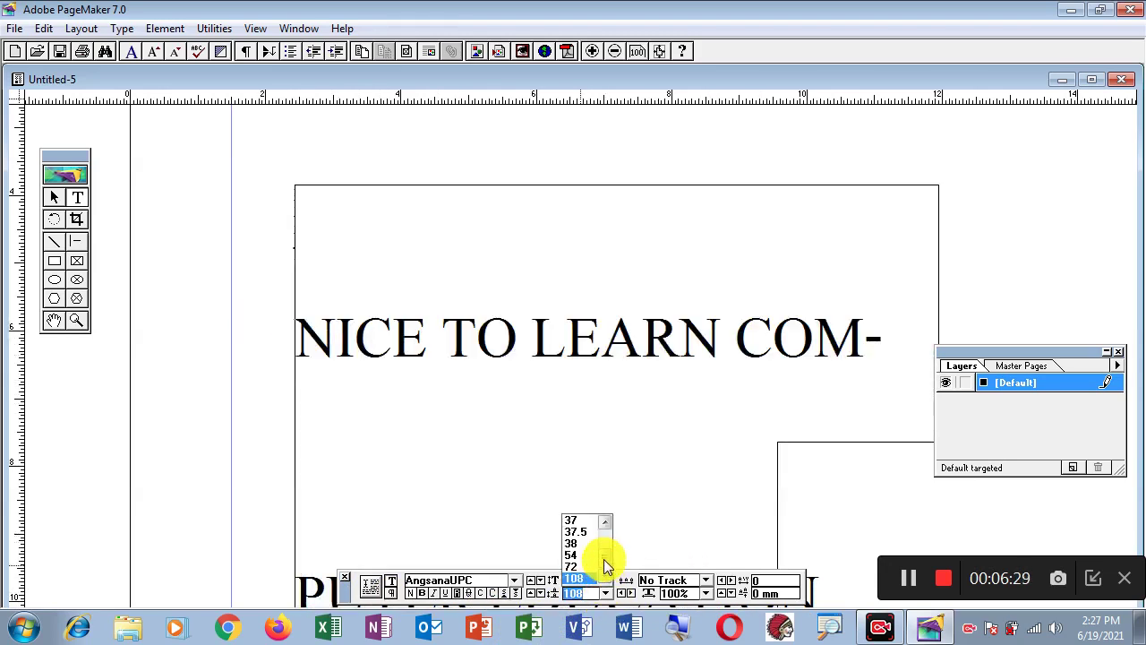
scroll(605, 564, "up", 3)
left_click(579, 522)
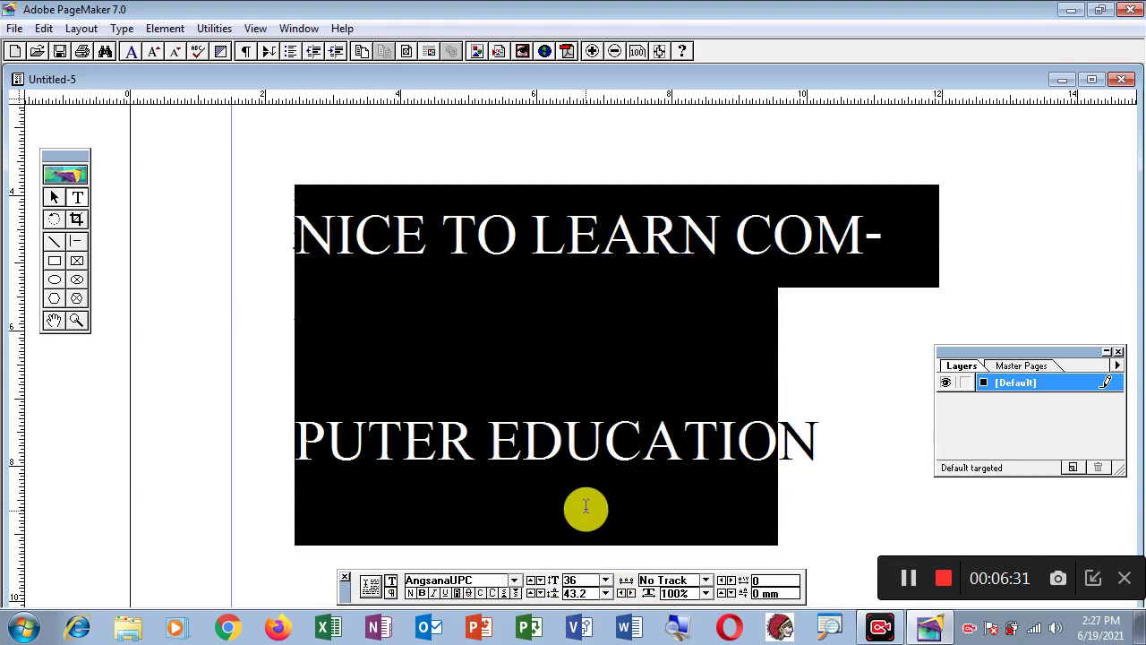
Step: Reselect both lines of the heading completely and set their leading to 35
left_click_drag(819, 439, 296, 253)
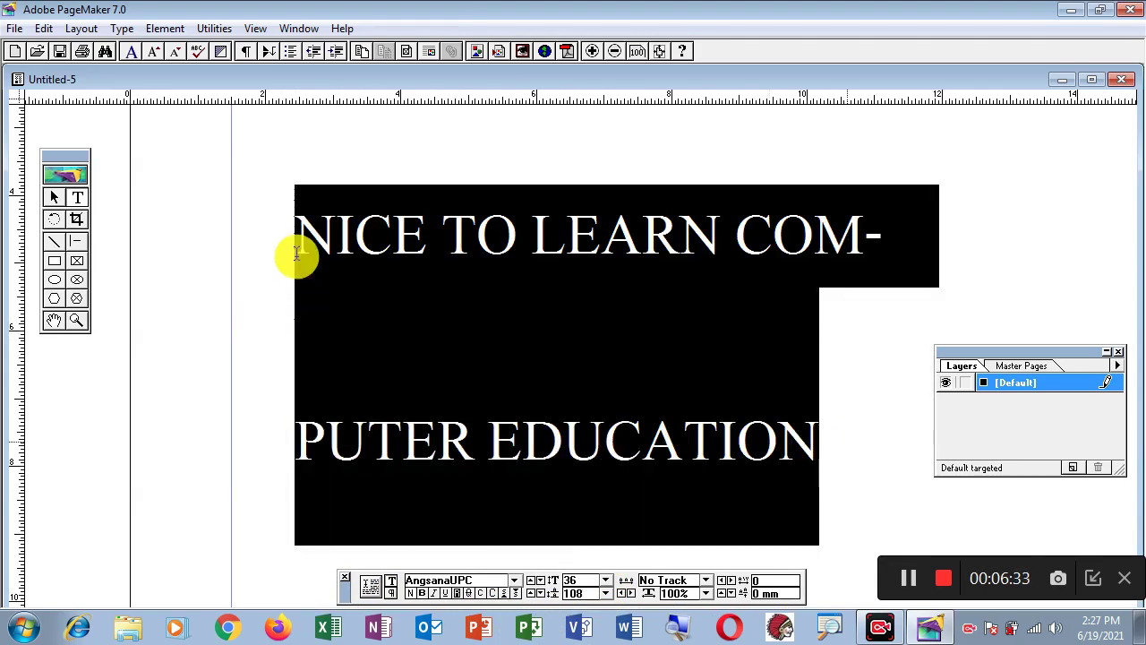
left_click(607, 593)
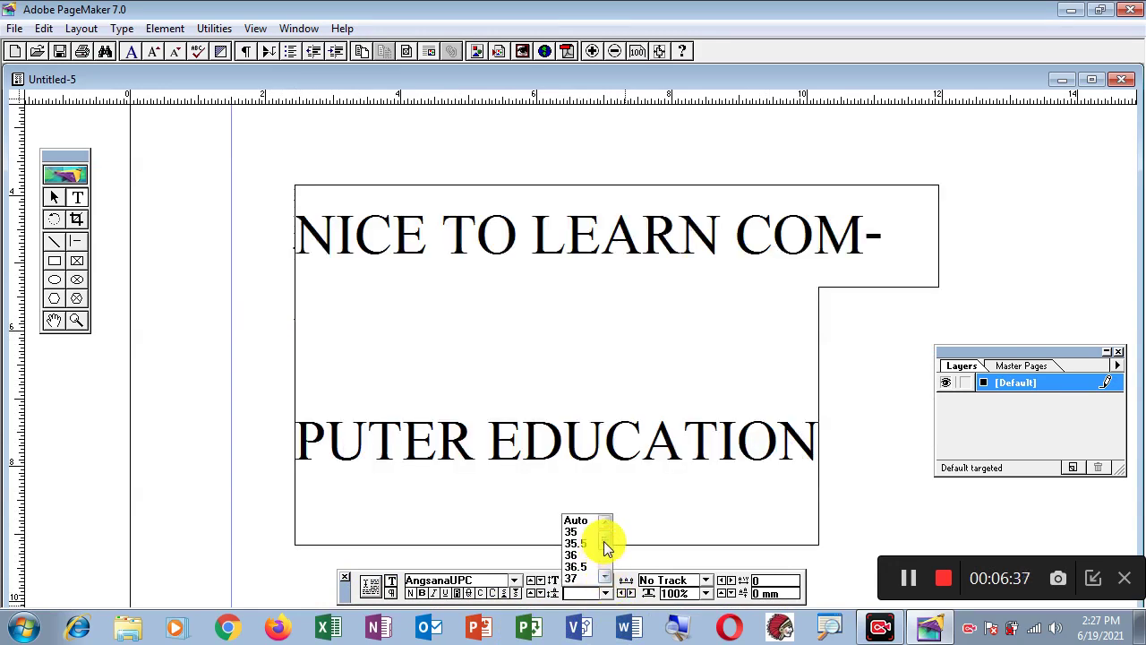
scroll(591, 546, "down", 1)
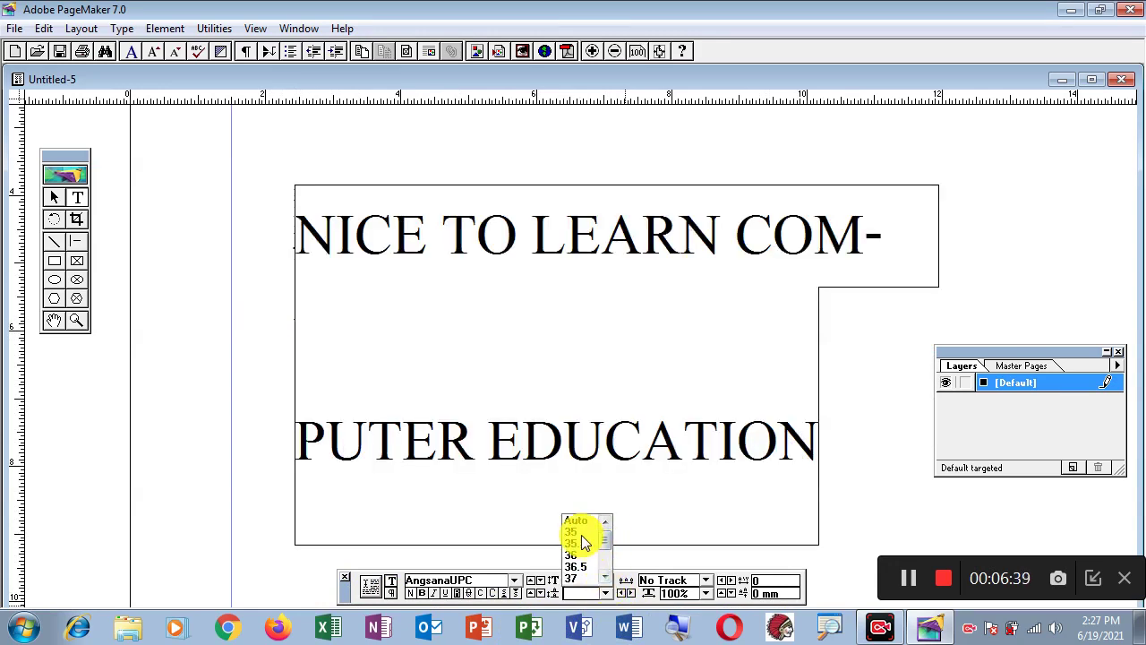
left_click(578, 538)
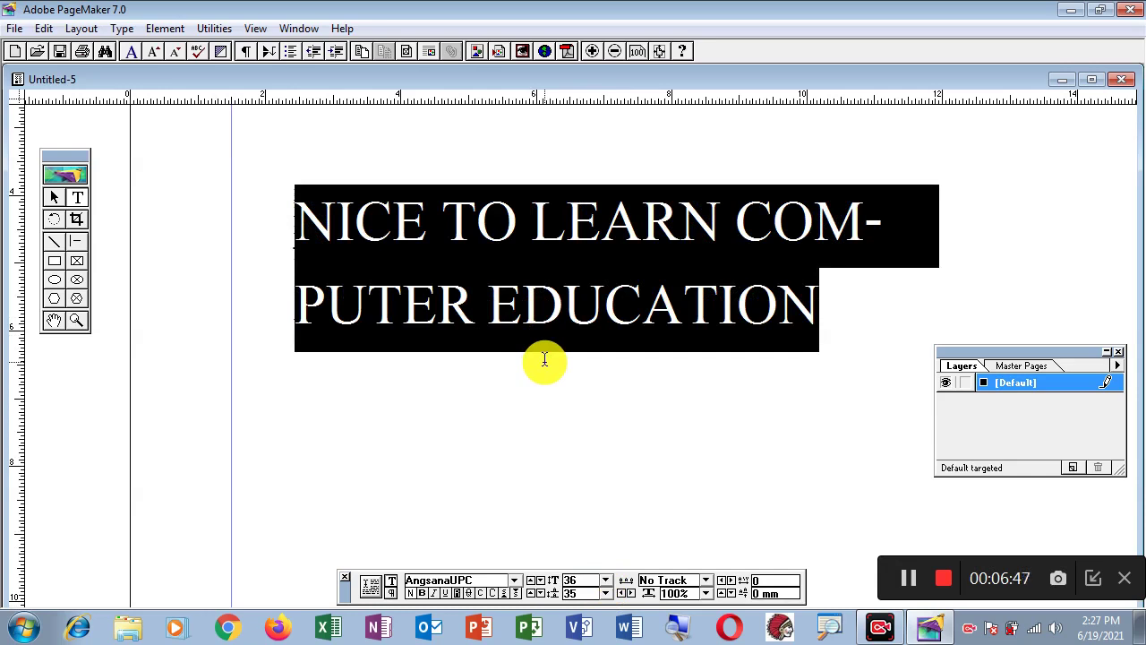
Step: Apply bold, italic and underline to the selected heading
left_click(421, 594)
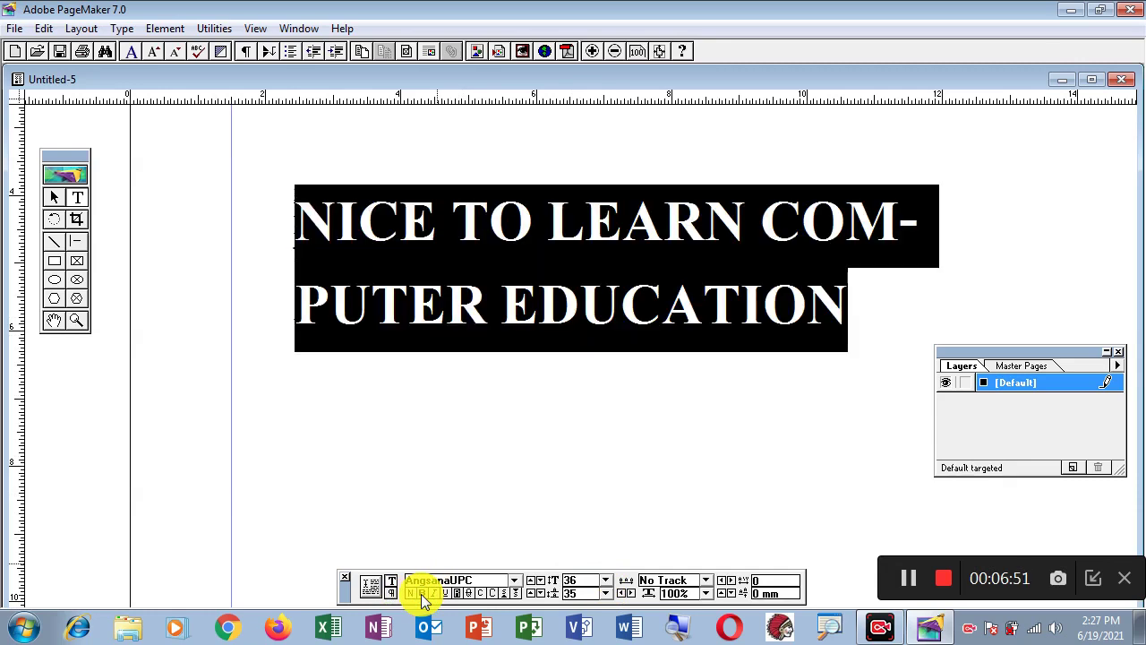
left_click(434, 594)
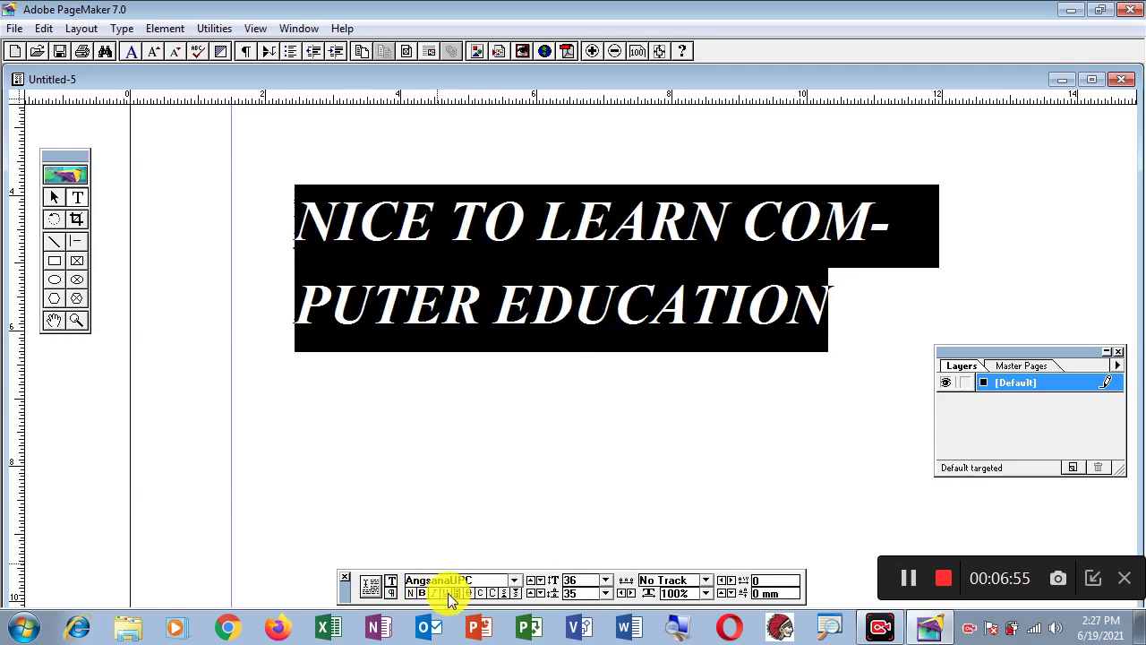
left_click(446, 595)
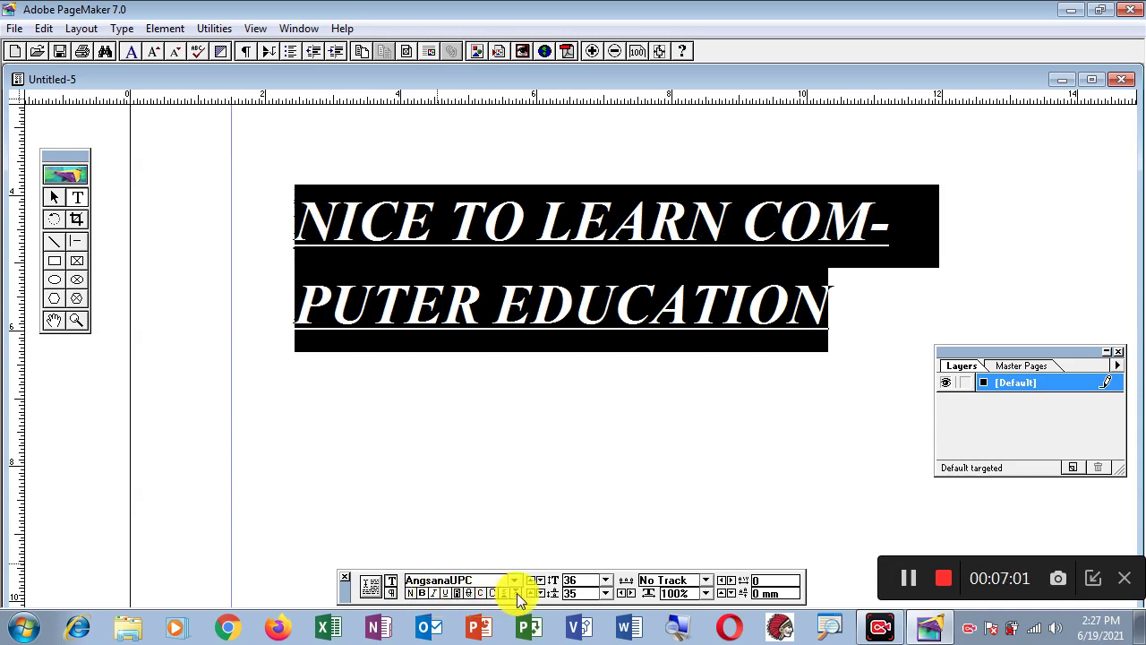
Step: Remove the underline, italic and bold styles from the heading
left_click(445, 594)
left_click(432, 594)
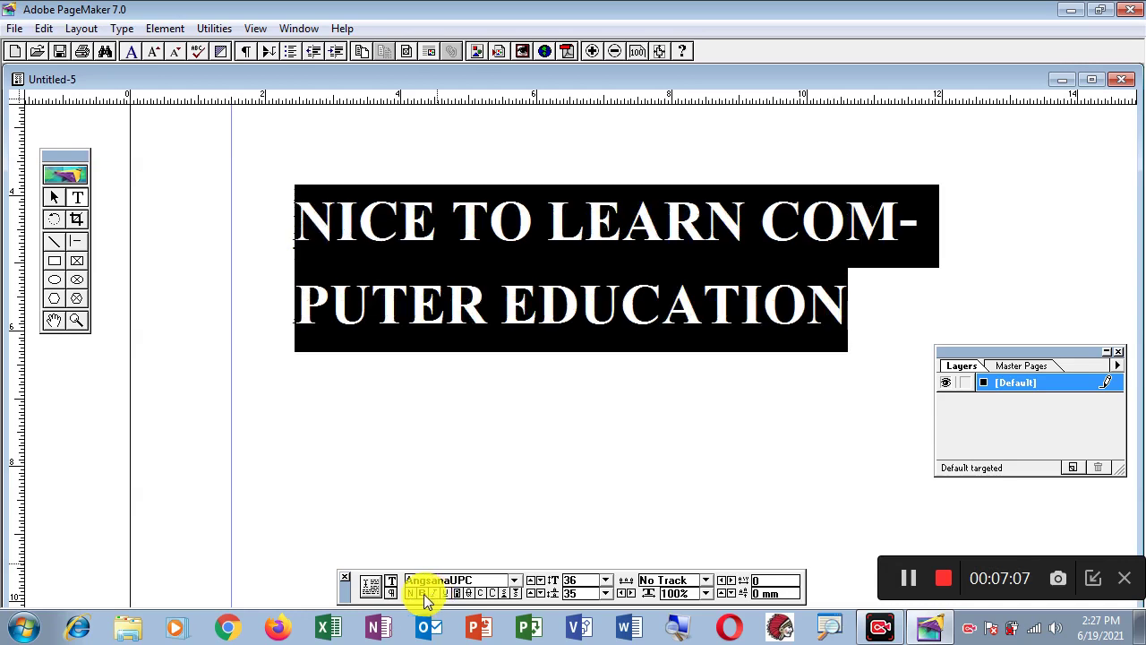
left_click(420, 594)
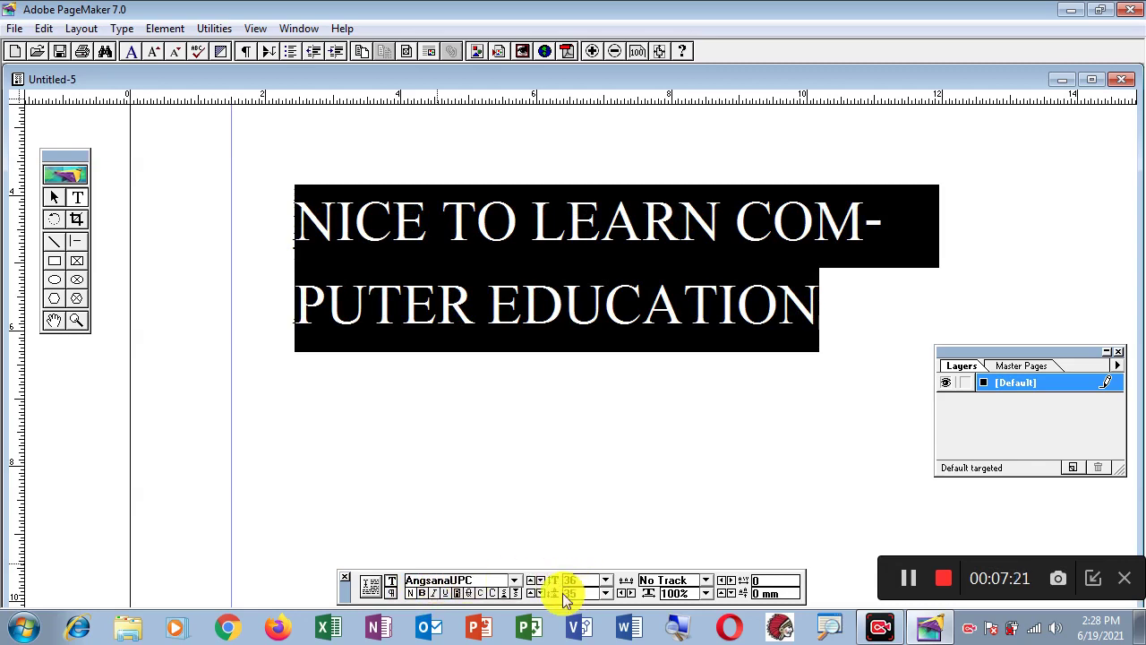
Step: Try the Very Loose, Loose and Normal tracking options on the selected heading
left_click(706, 582)
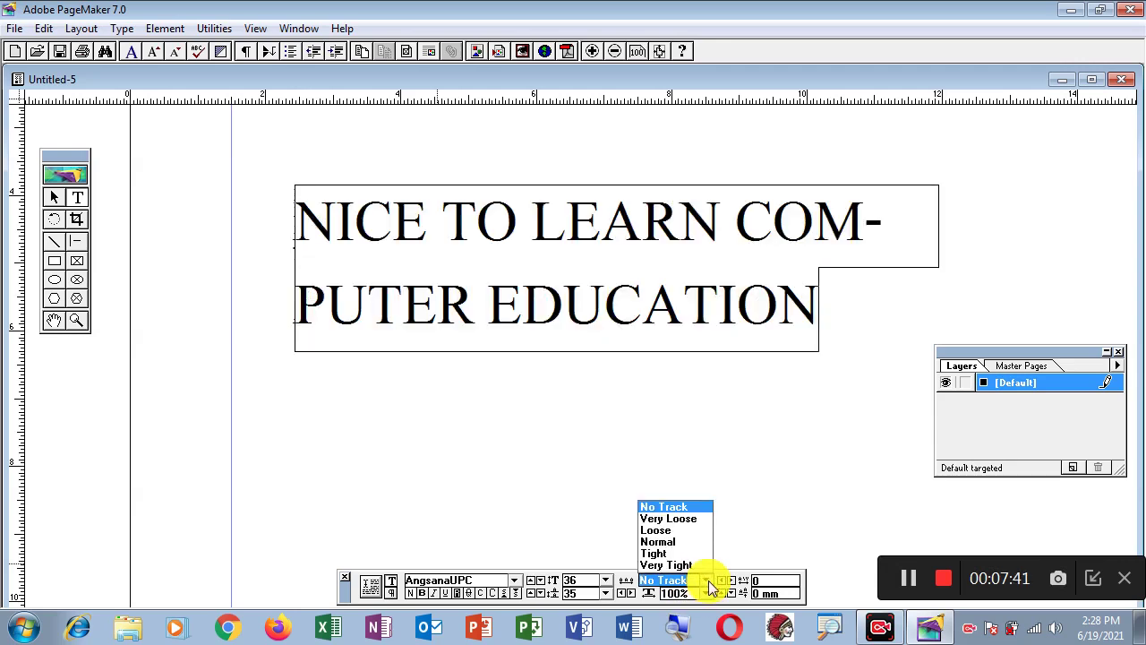
left_click(683, 518)
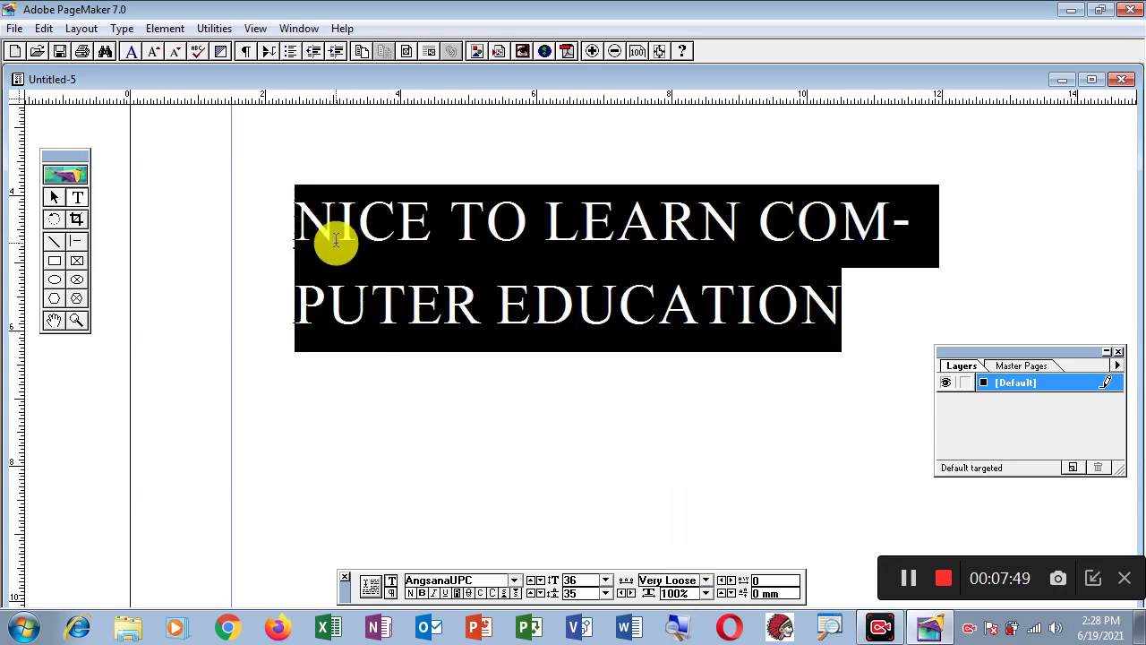
left_click(703, 582)
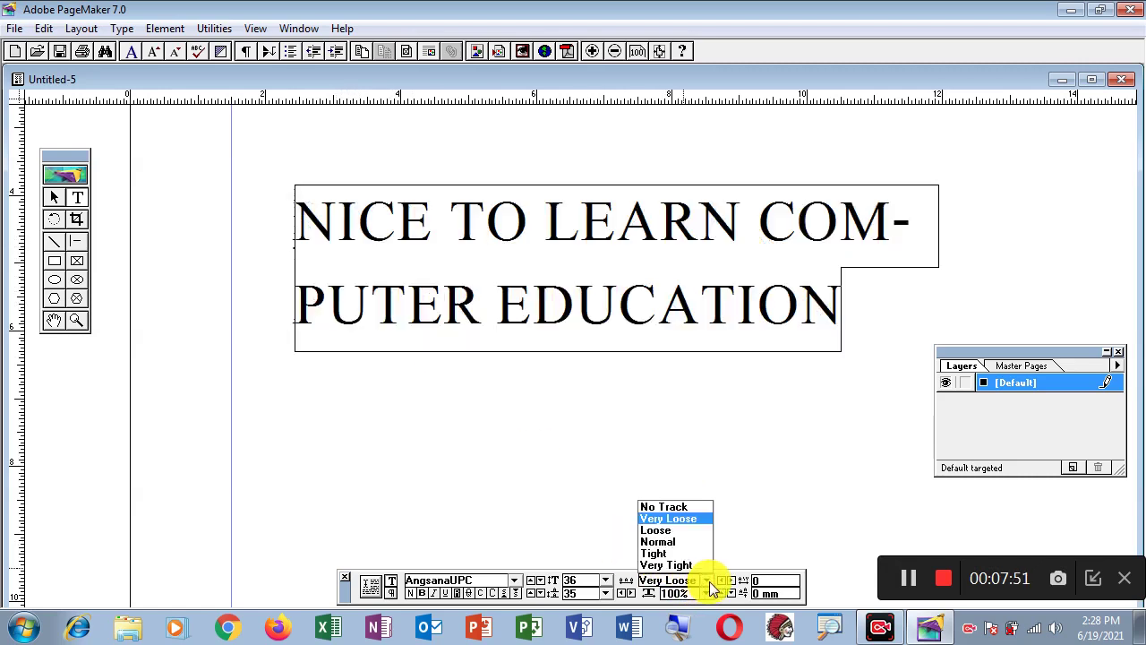
left_click(674, 530)
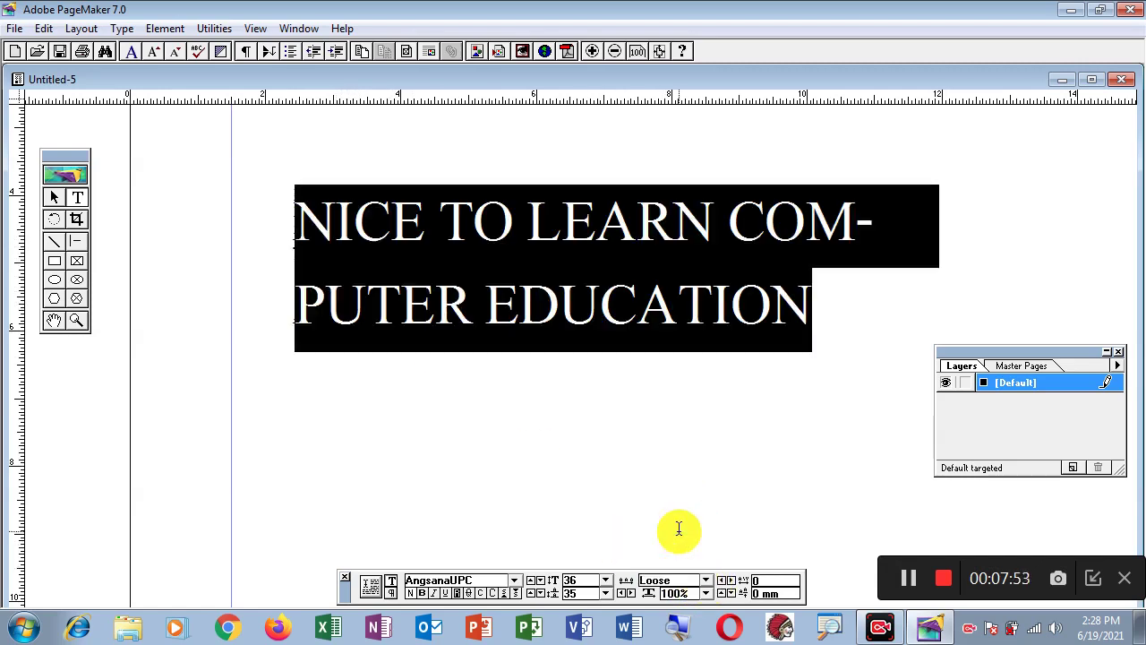
left_click(704, 582)
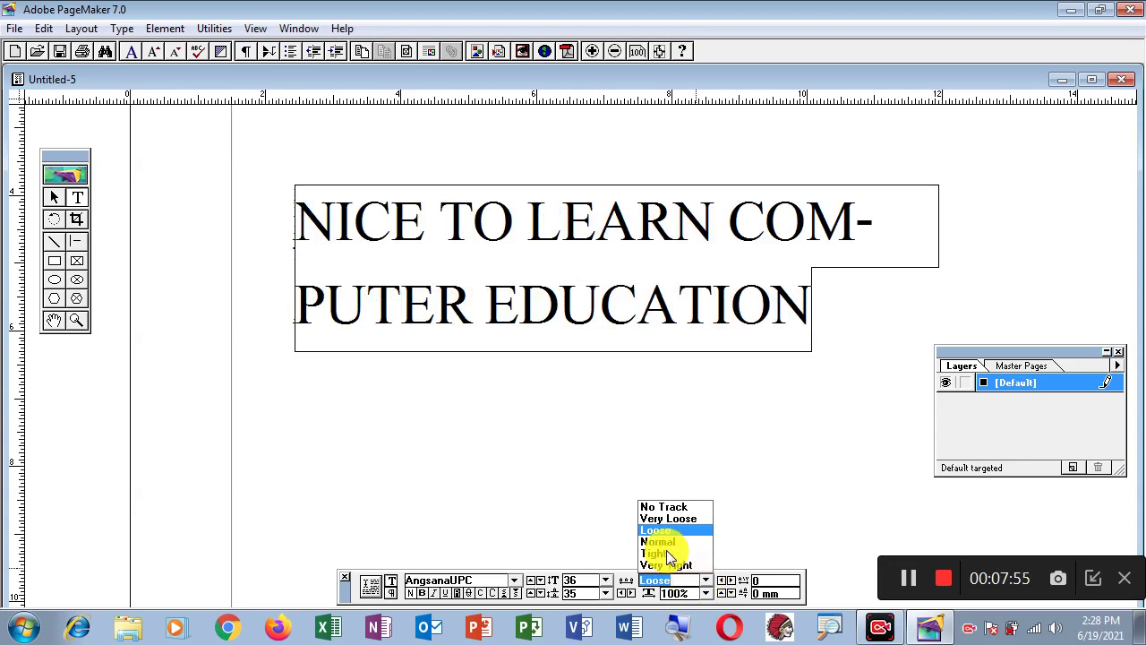
left_click(660, 541)
Step: Try Tight and Very Tight tracking on the heading and return it to No Track
left_click(706, 582)
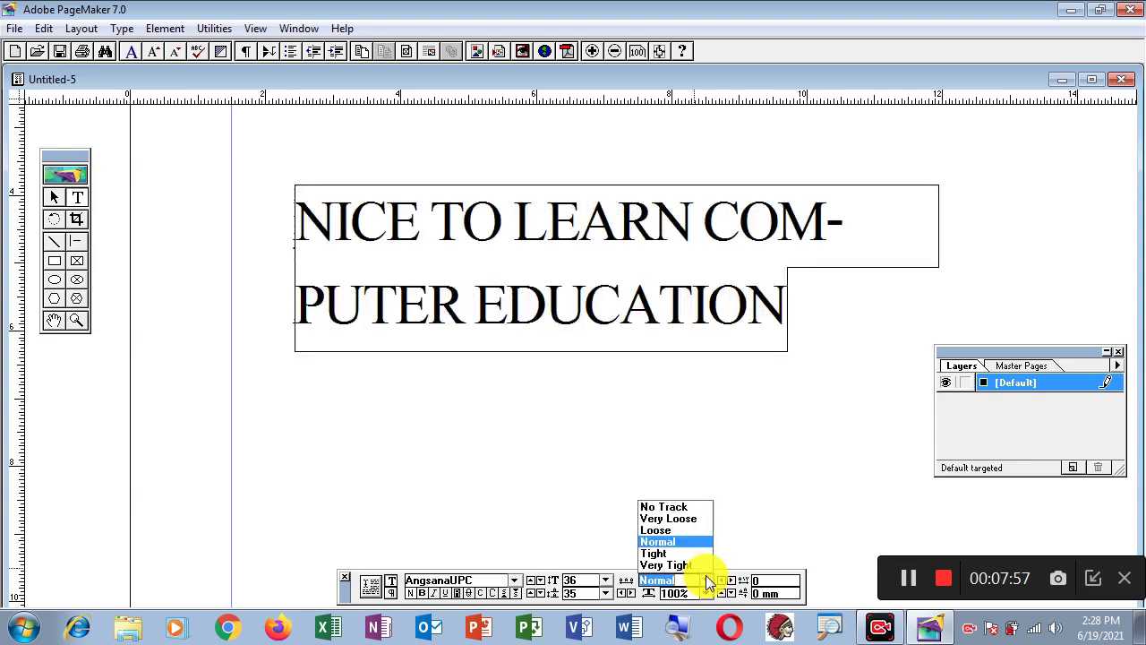
left_click(664, 555)
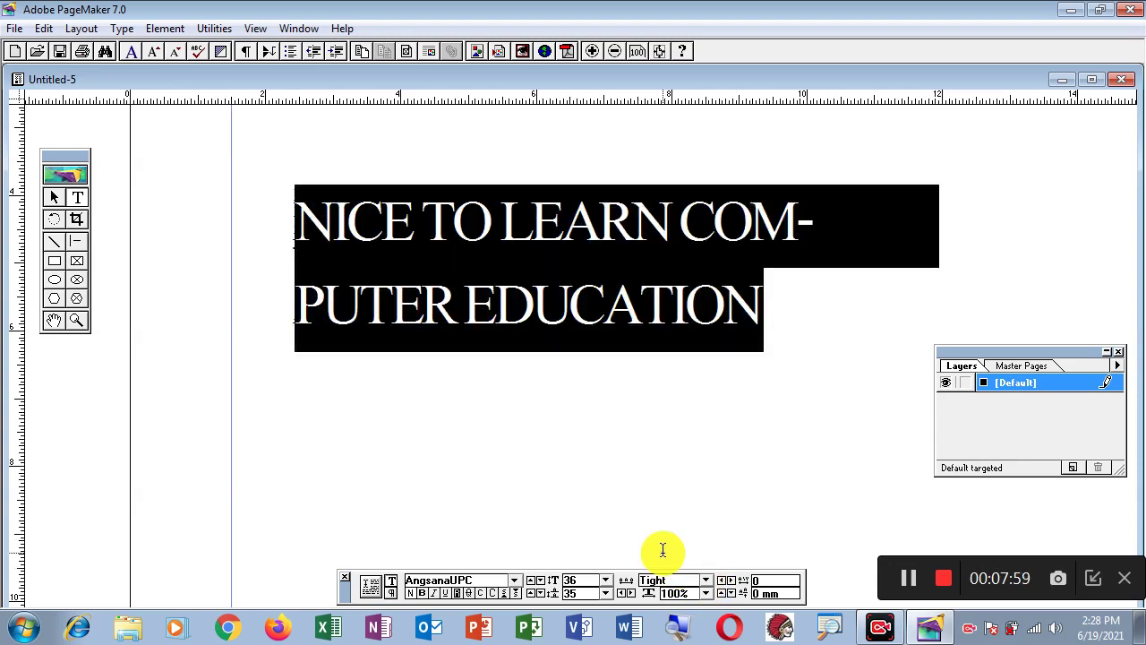
left_click(706, 582)
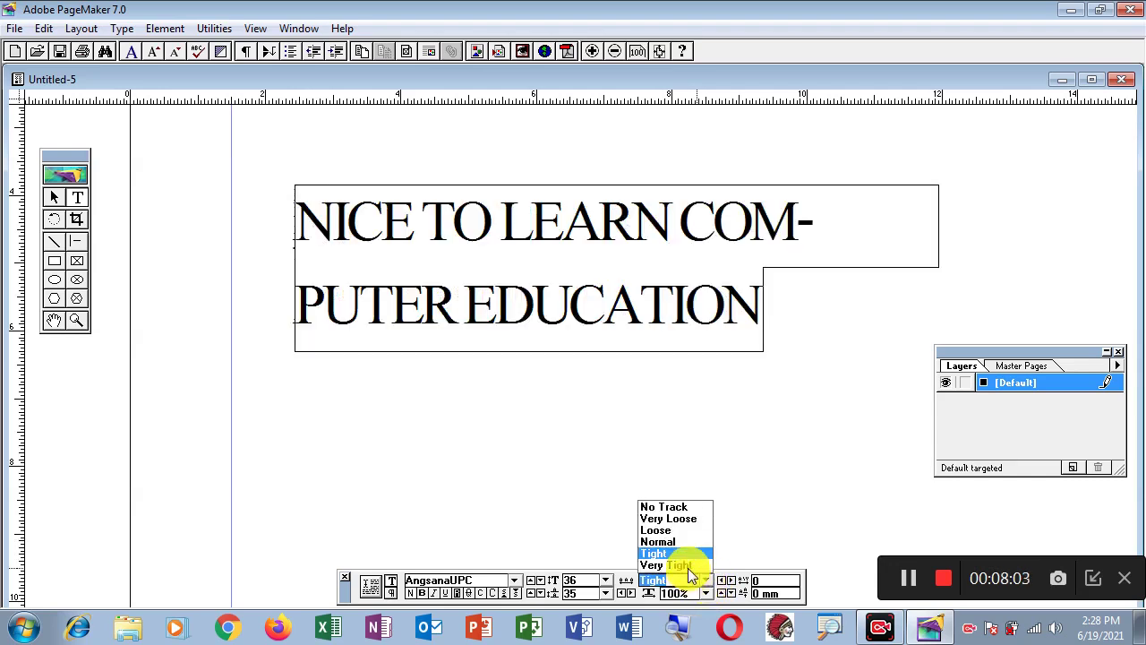
left_click(689, 565)
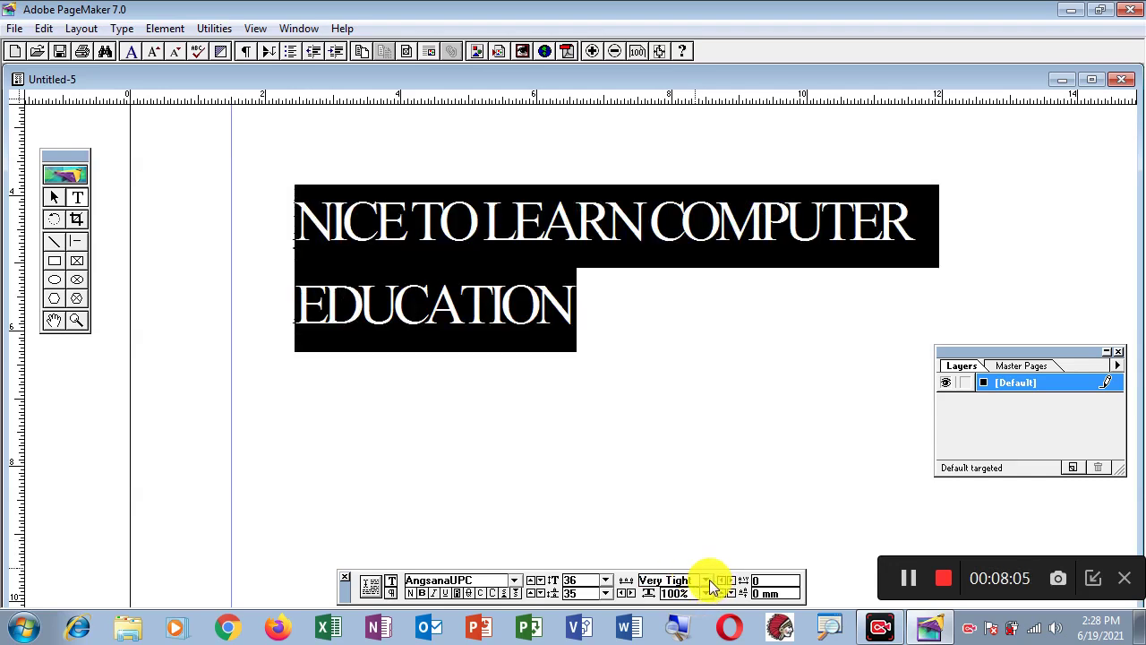
left_click(706, 581)
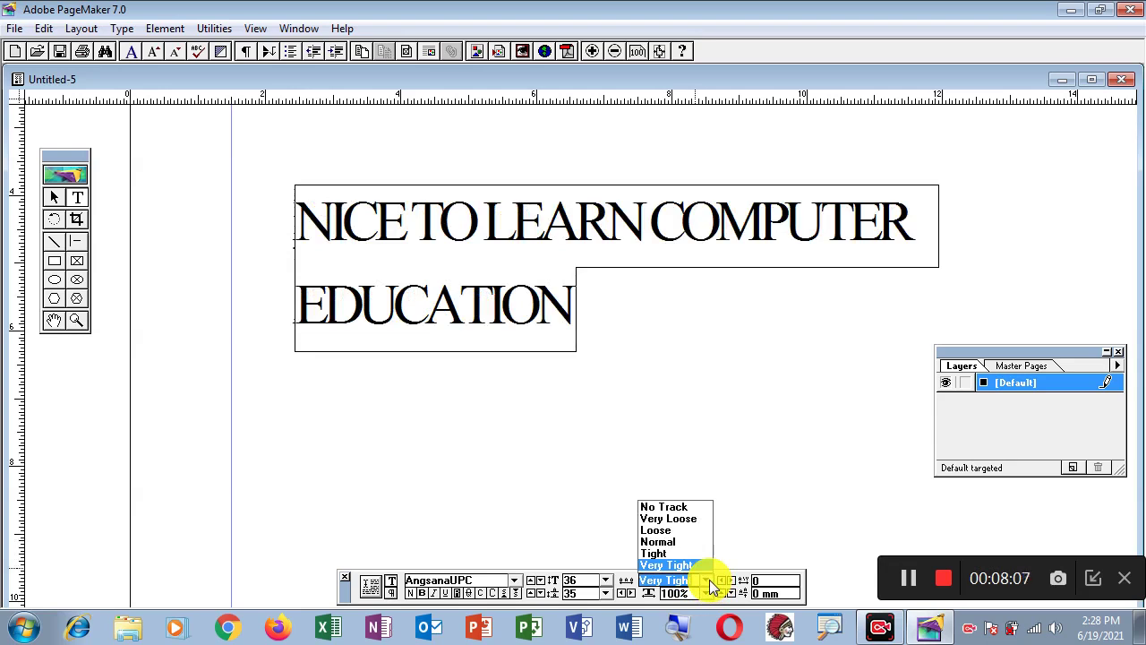
left_click(693, 507)
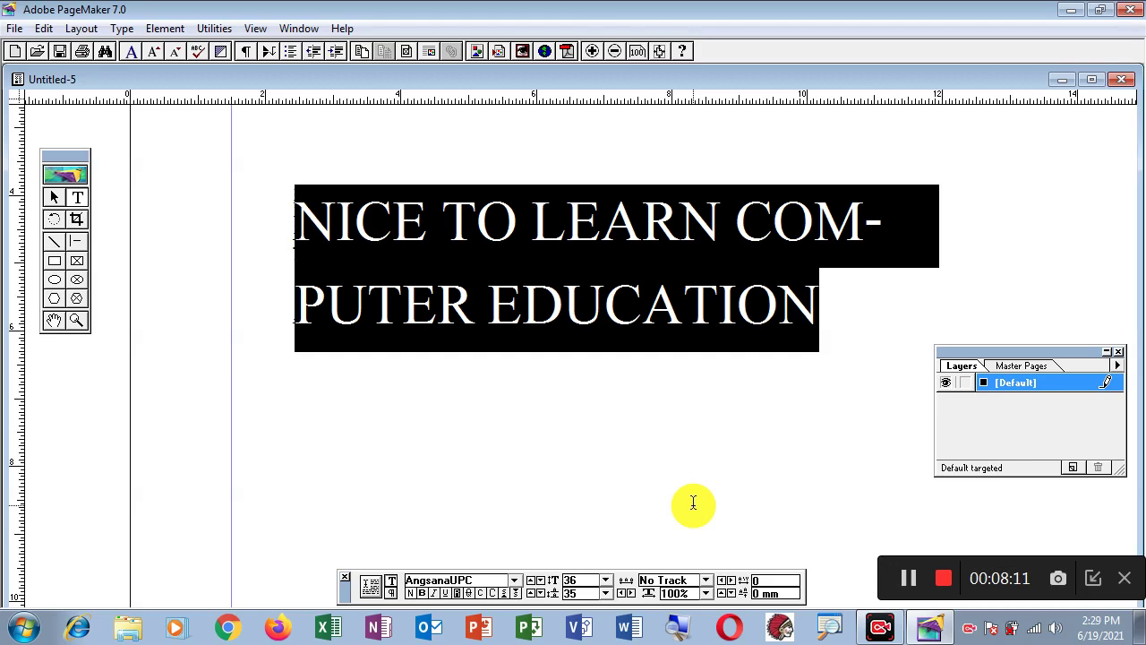
Step: Set the heading's horizontal character scale to 130%
left_click(705, 594)
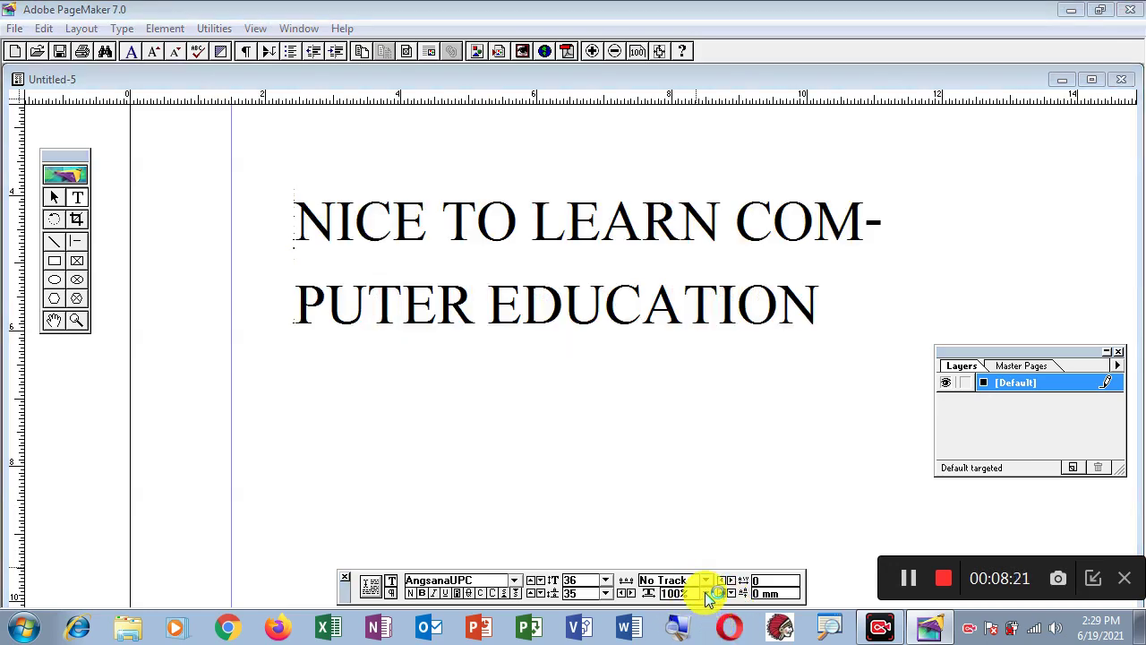
left_click(706, 595)
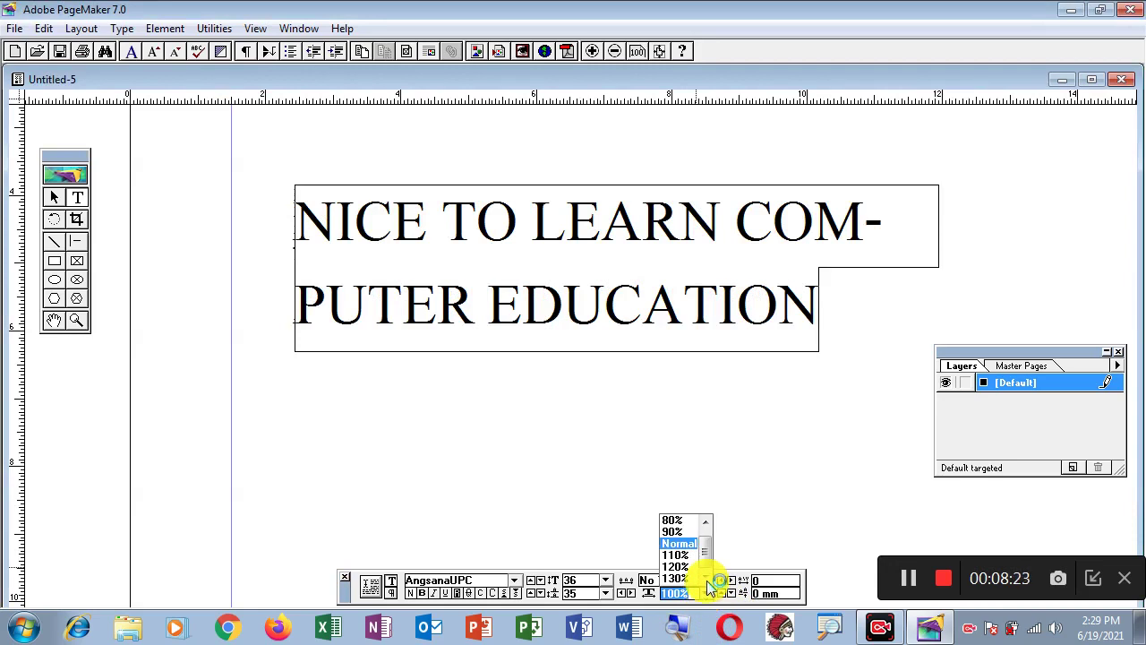
left_click(685, 578)
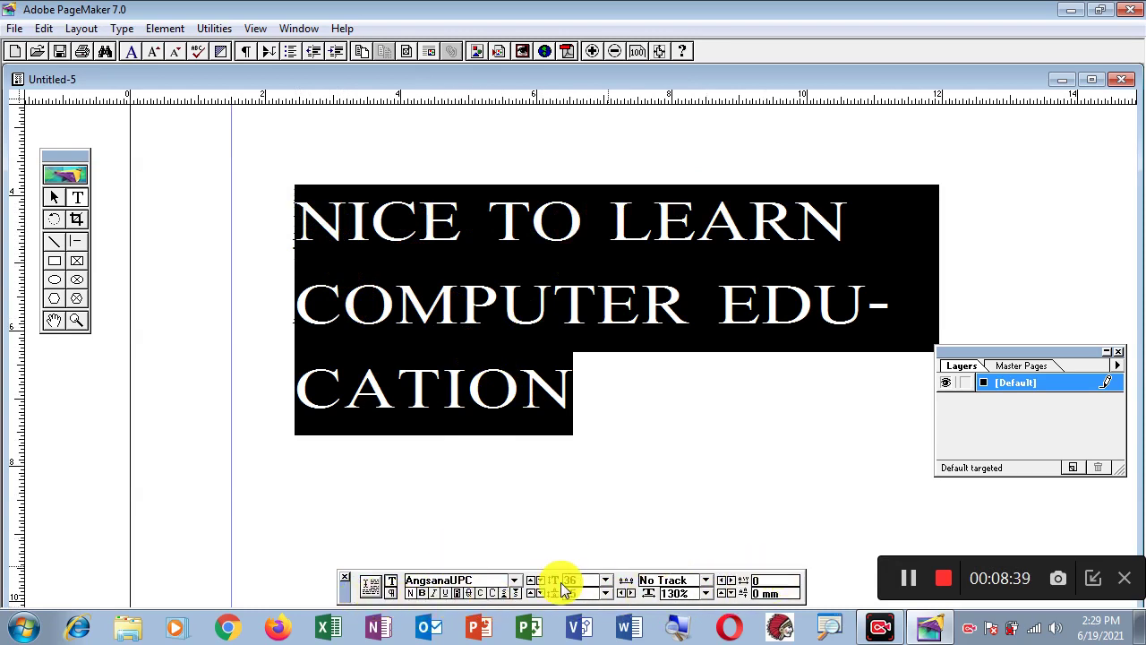
Step: View the heading block's object settings with the Pointer tool and the paragraph settings with the Text tool
left_click(56, 200)
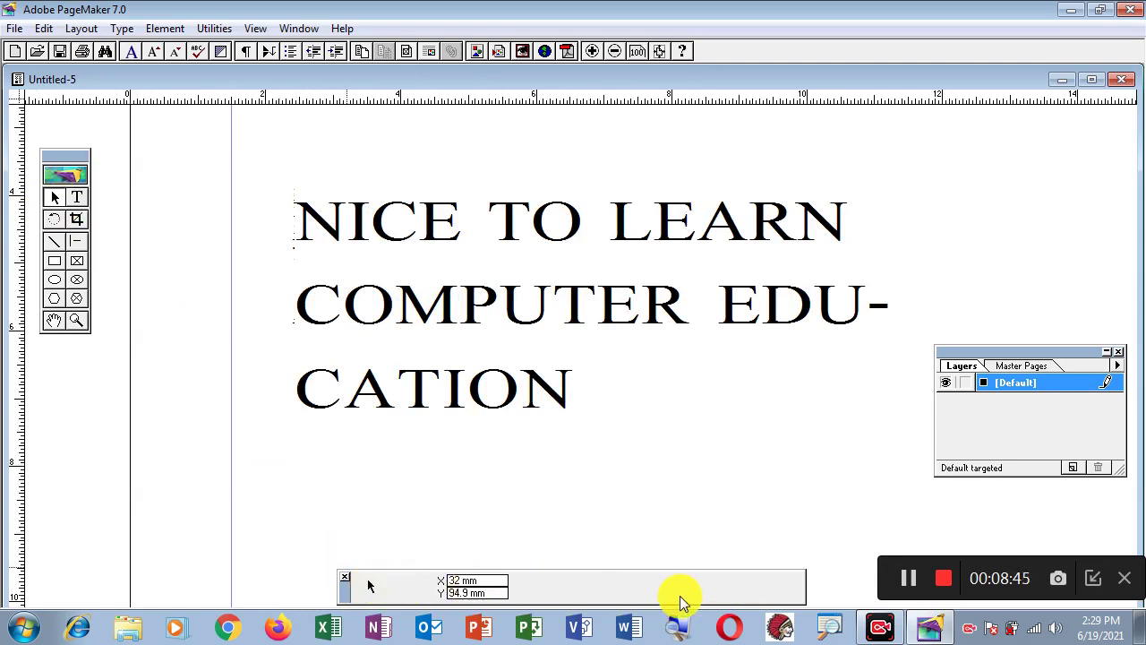
left_click(468, 298)
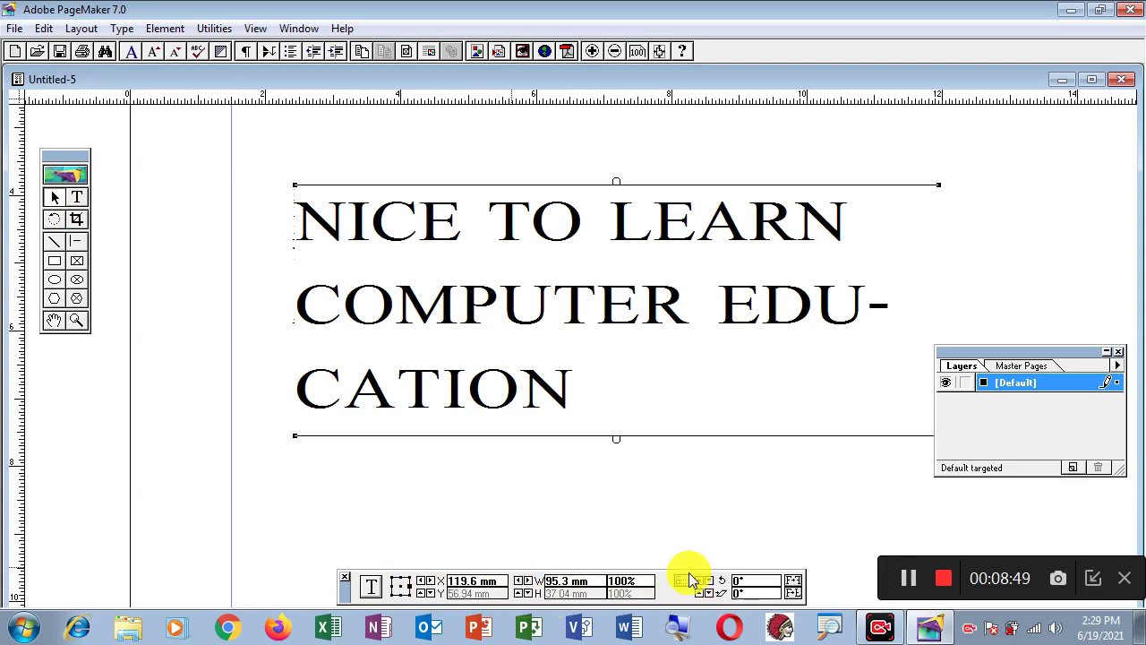
left_click(75, 197)
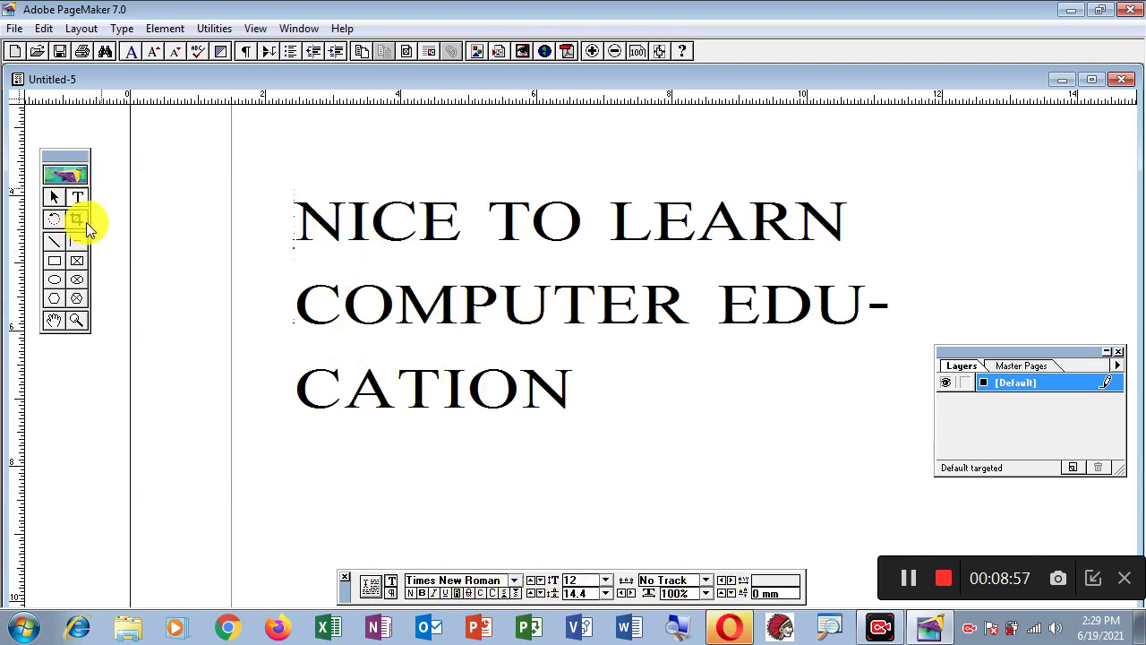
left_click(390, 594)
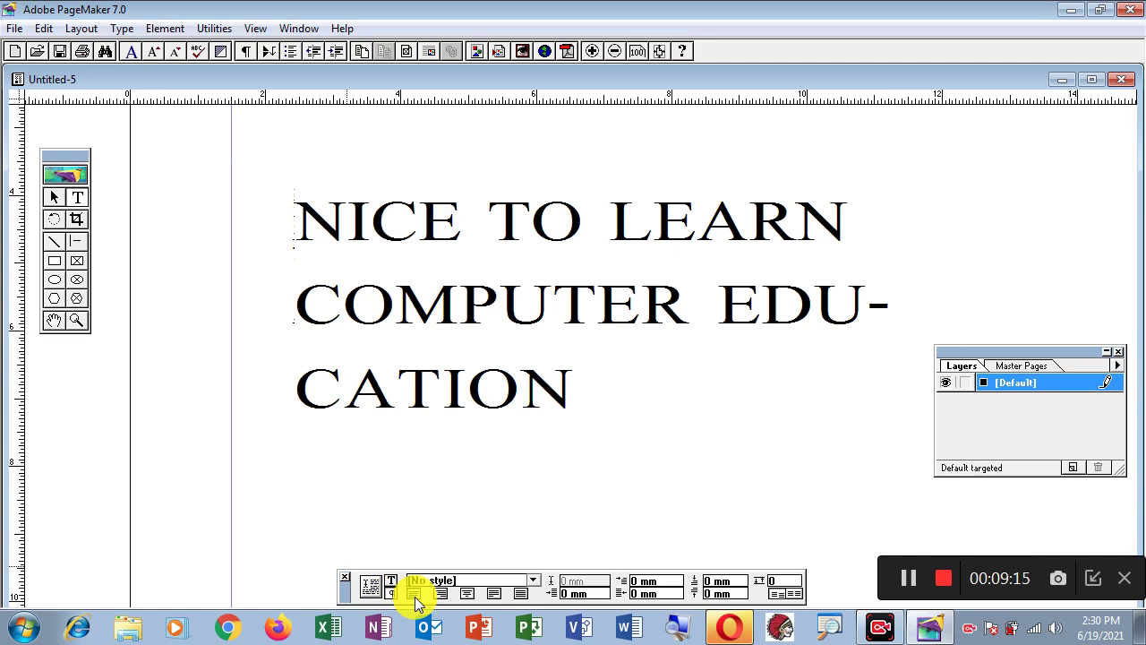
Step: Try left and justified paragraph alignment and select the whole heading text
left_click(415, 598)
left_click(415, 598)
left_click(416, 598)
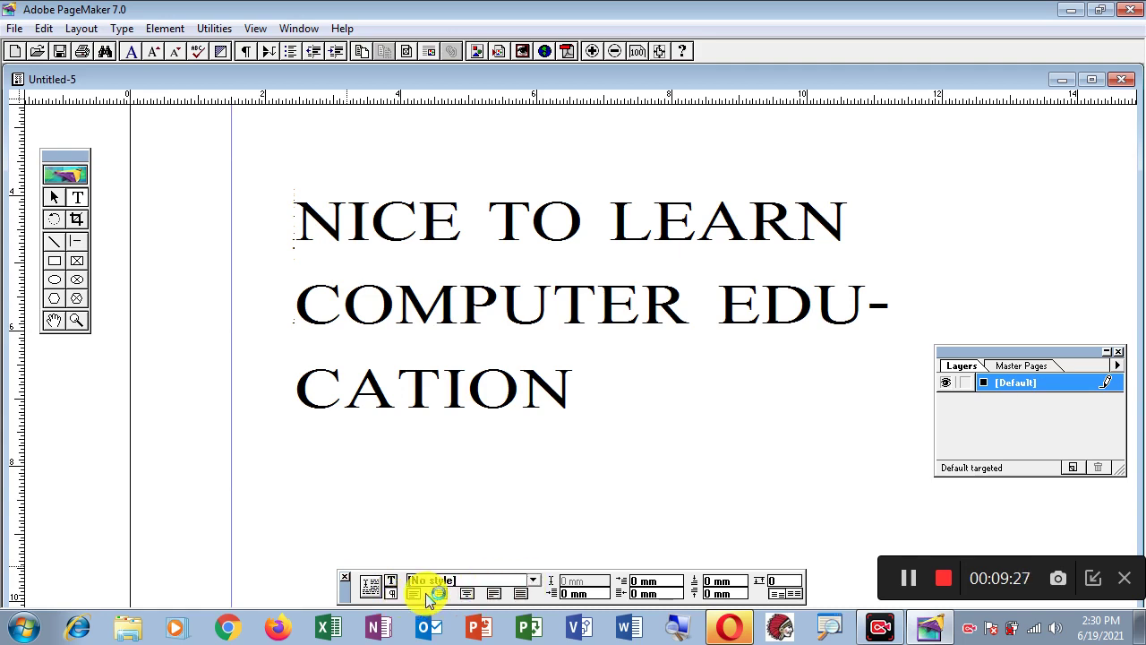
left_click(494, 596)
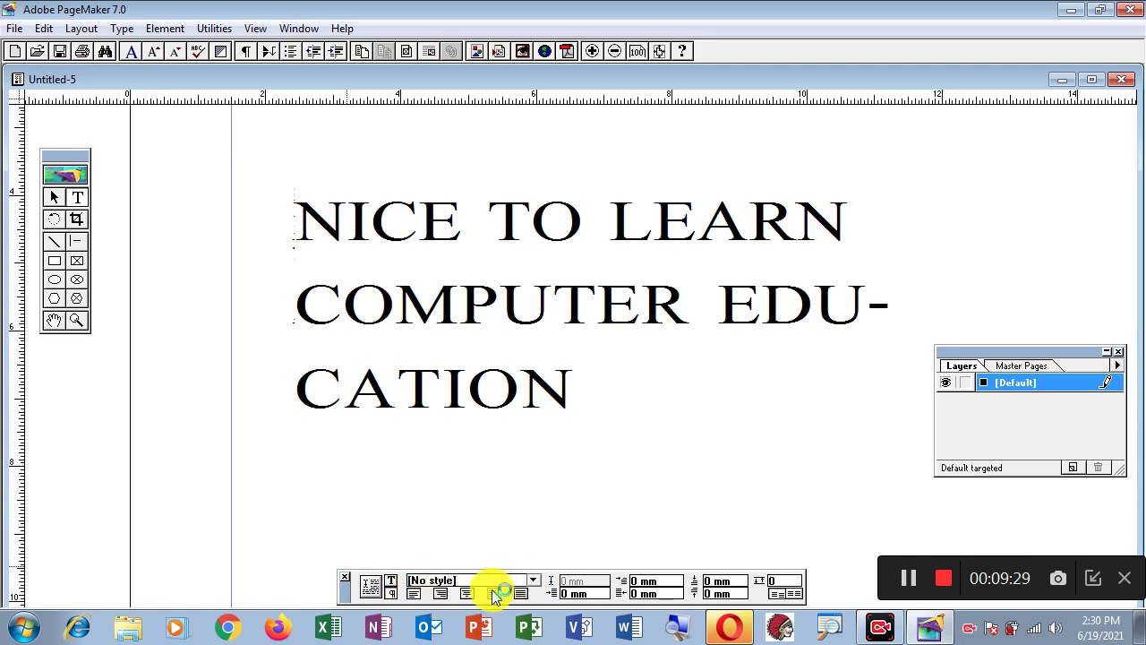
left_click(574, 388)
left_click_drag(574, 388, 293, 219)
Step: Move the heading's text block up and to the right with the Pointer tool and delete it
left_click(54, 197)
left_click_drag(362, 285, 427, 254)
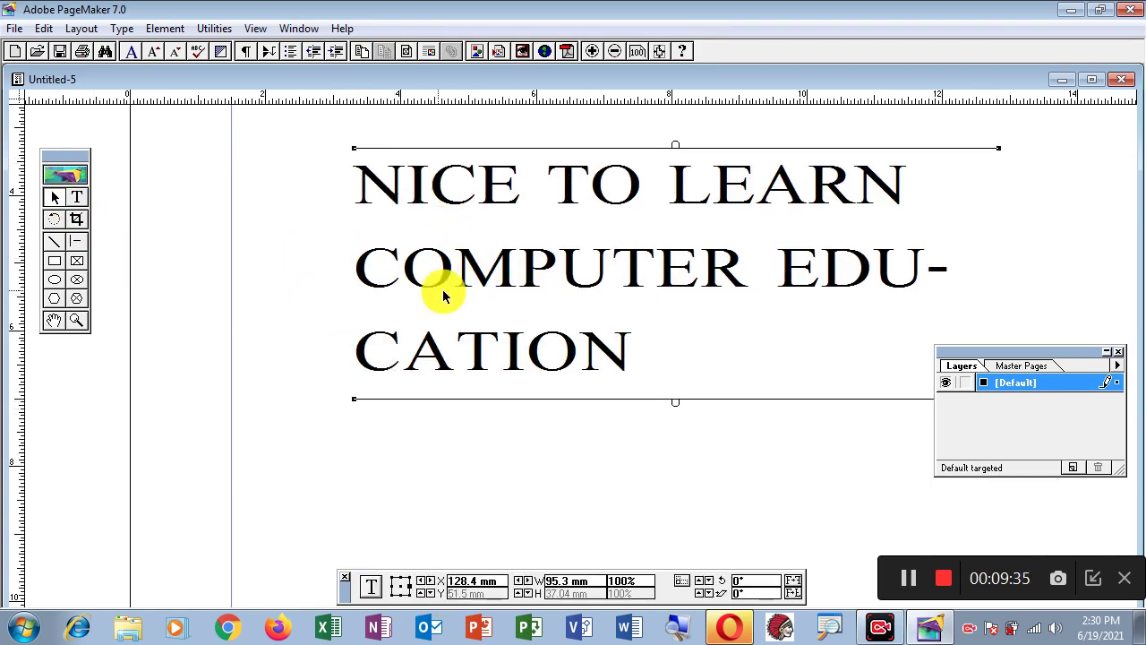
left_click_drag(374, 298, 369, 294)
key("Delete")
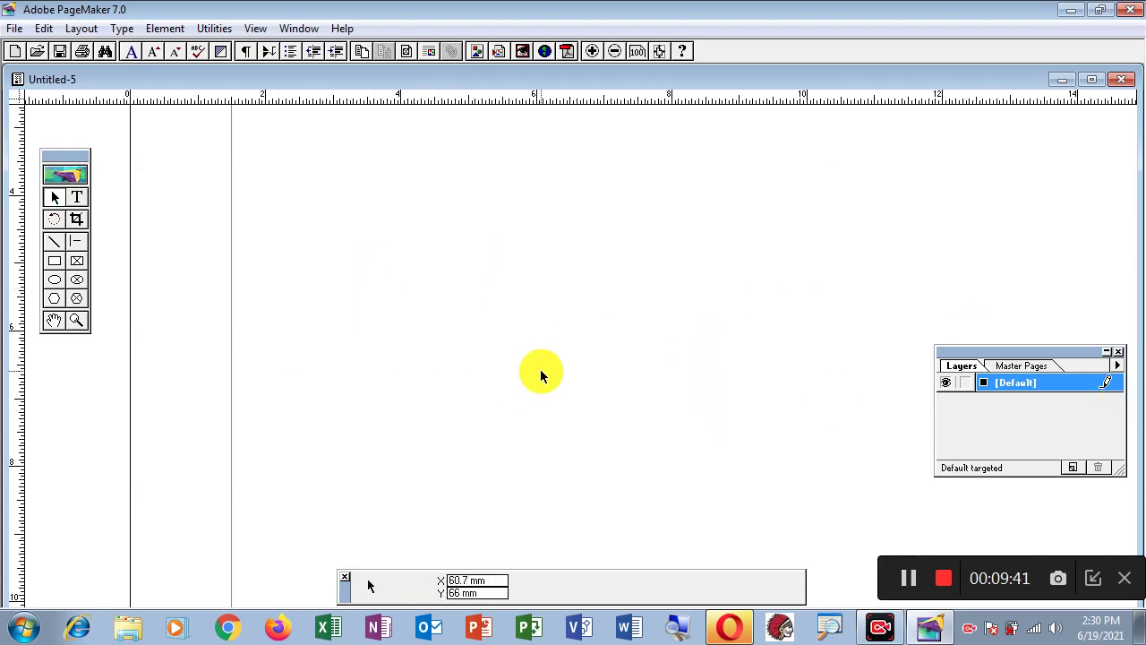
Step: Place the text file clickbank1 from the Downloads folder as a new story at the page's top margin corner
key("ctrl+0")
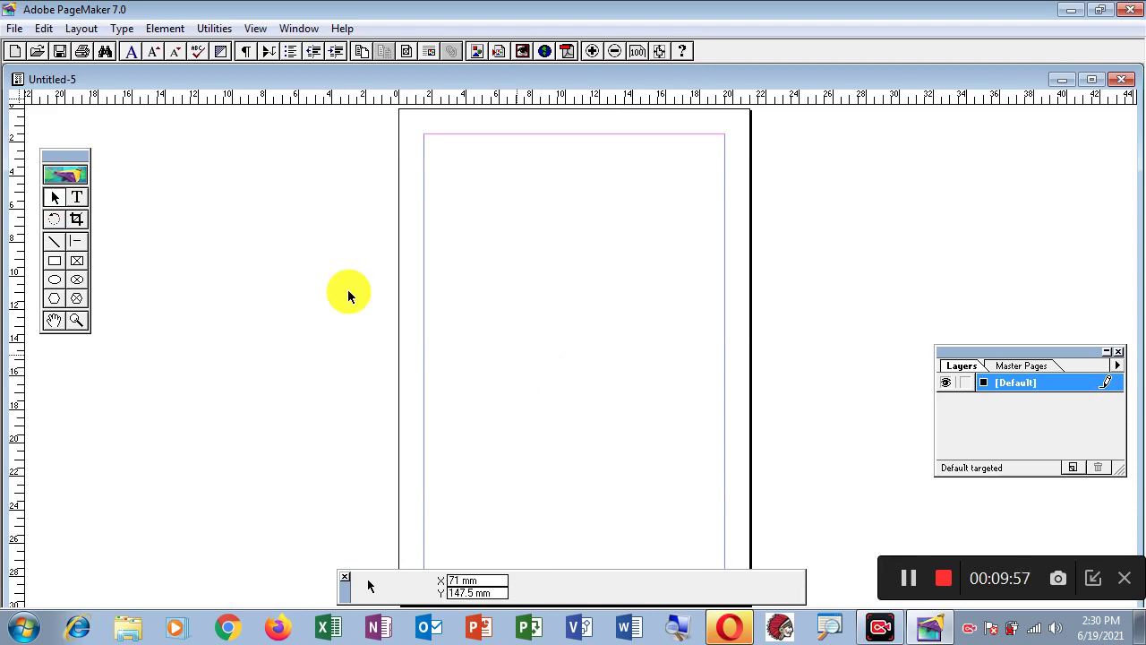
left_click(16, 30)
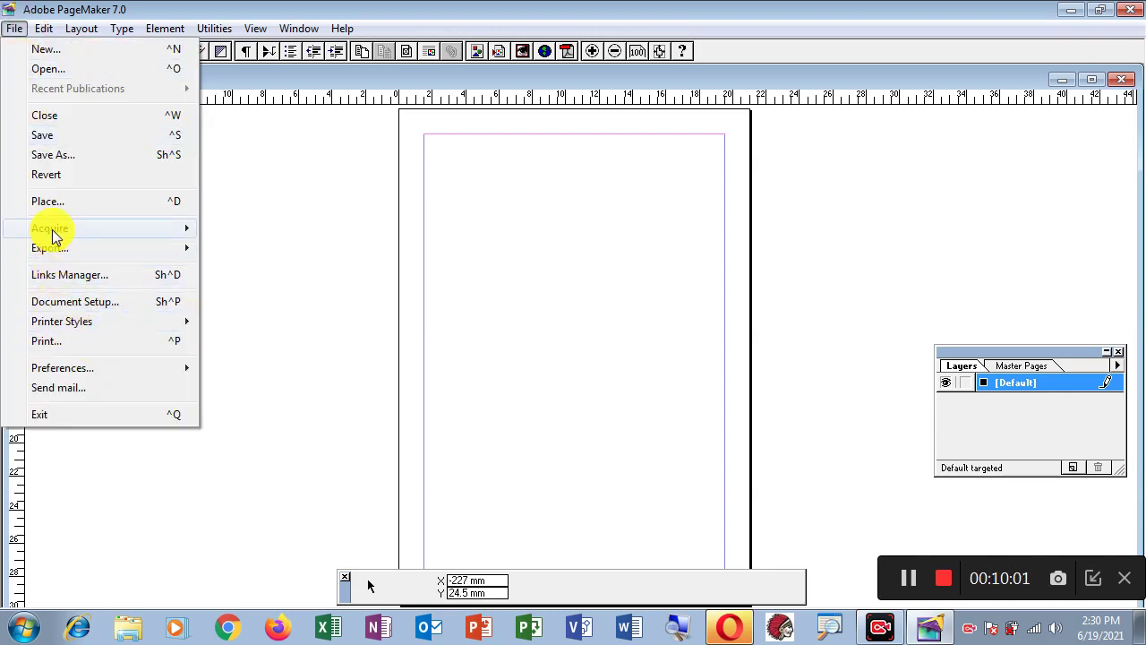
left_click(47, 202)
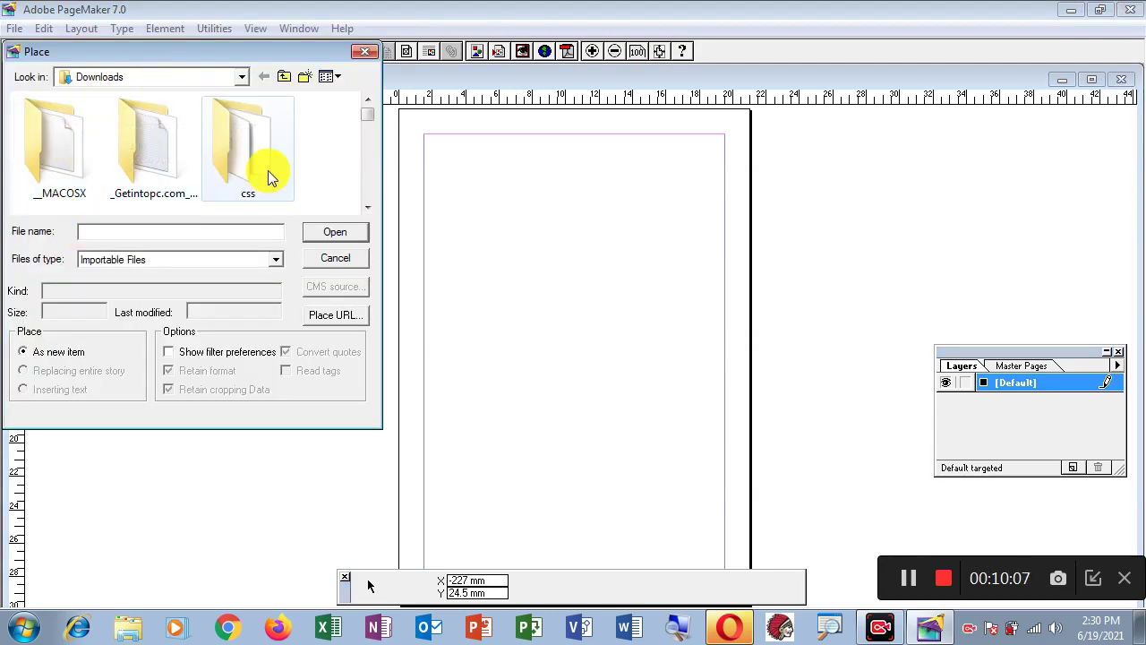
left_click(367, 207)
left_click(367, 209)
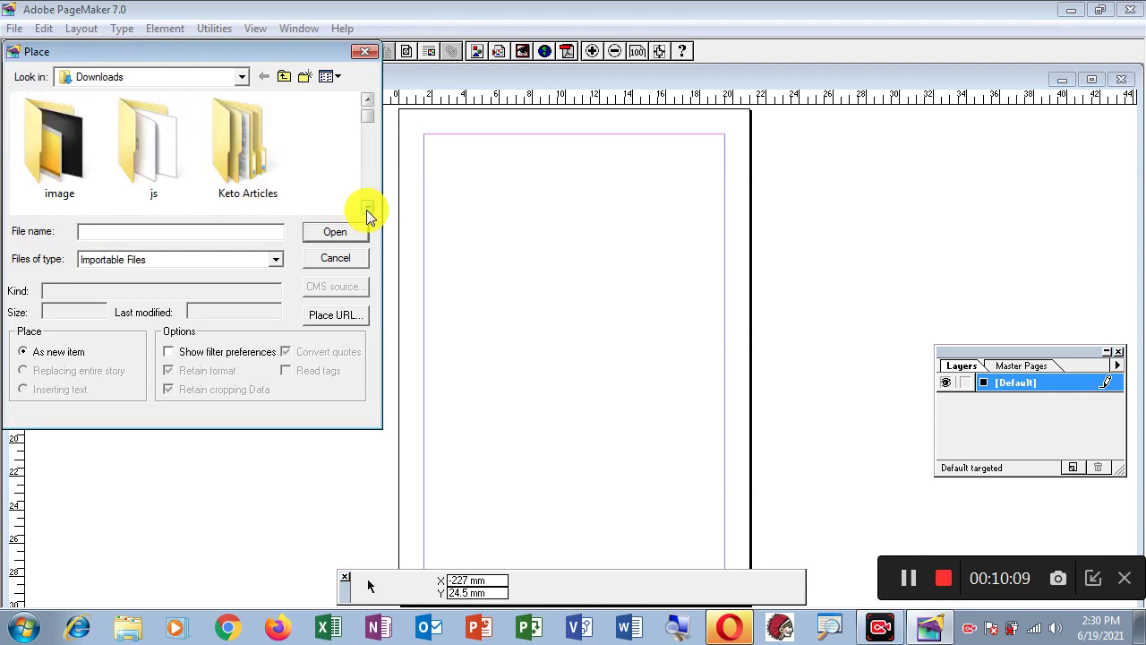
left_click(367, 209)
left_click(367, 210)
left_click_drag(367, 212, 367, 212)
left_click(257, 126)
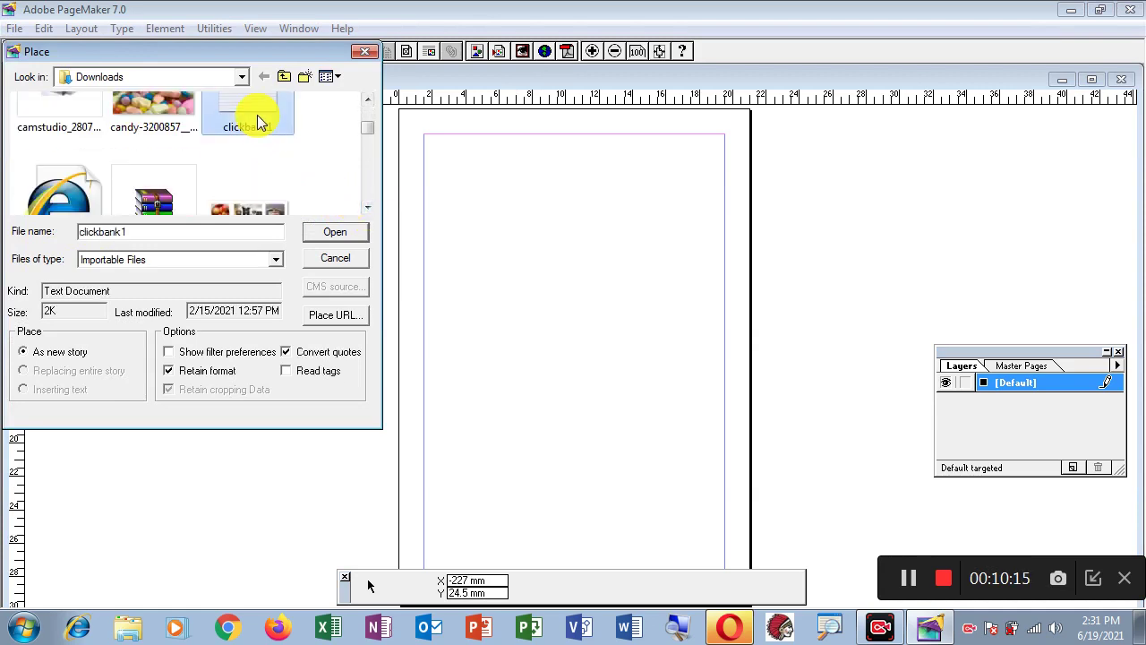
left_click(327, 231)
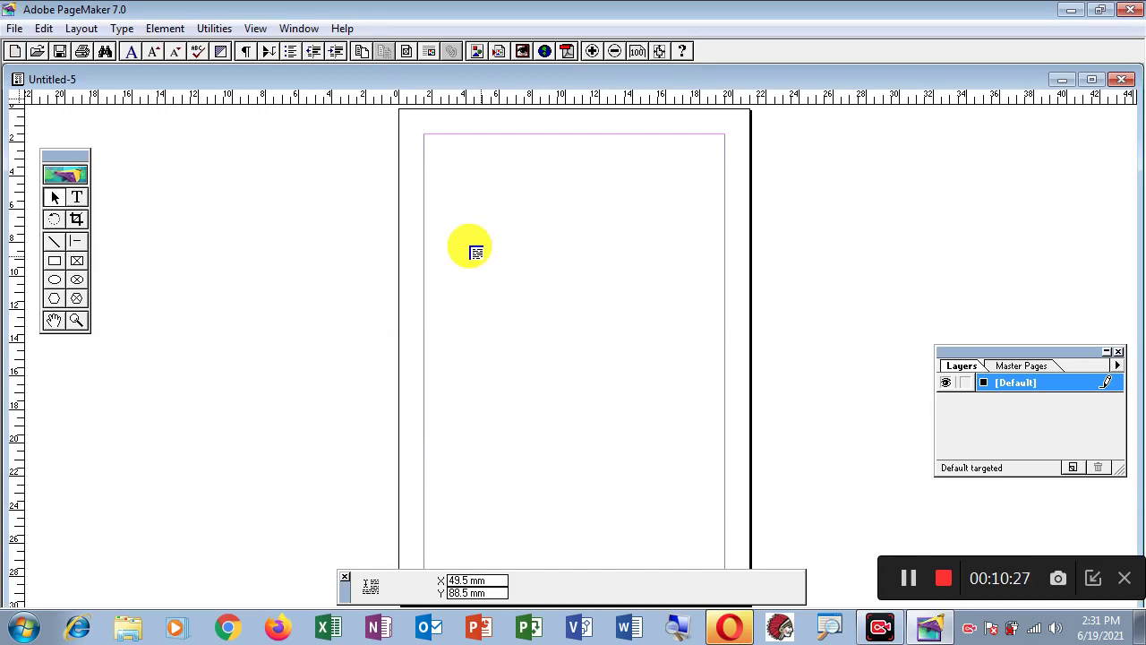
left_click(436, 145)
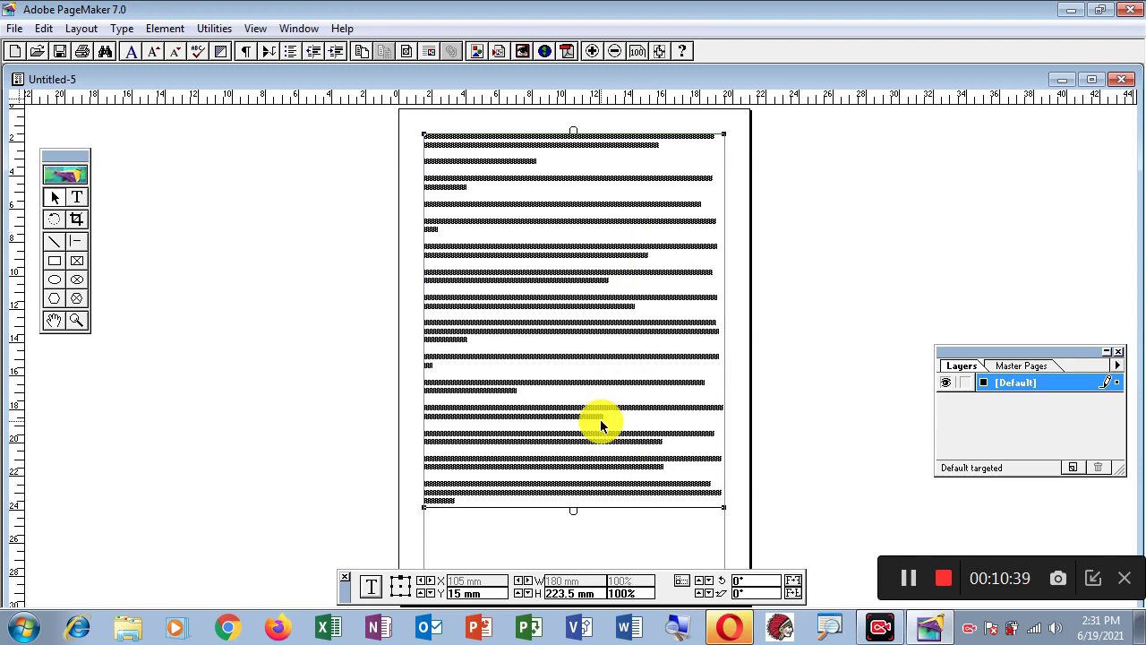
Step: Examine the placed story at enlarged size from its beginning to its last paragraph and back, and check the available layout commands
key("ctrl+2")
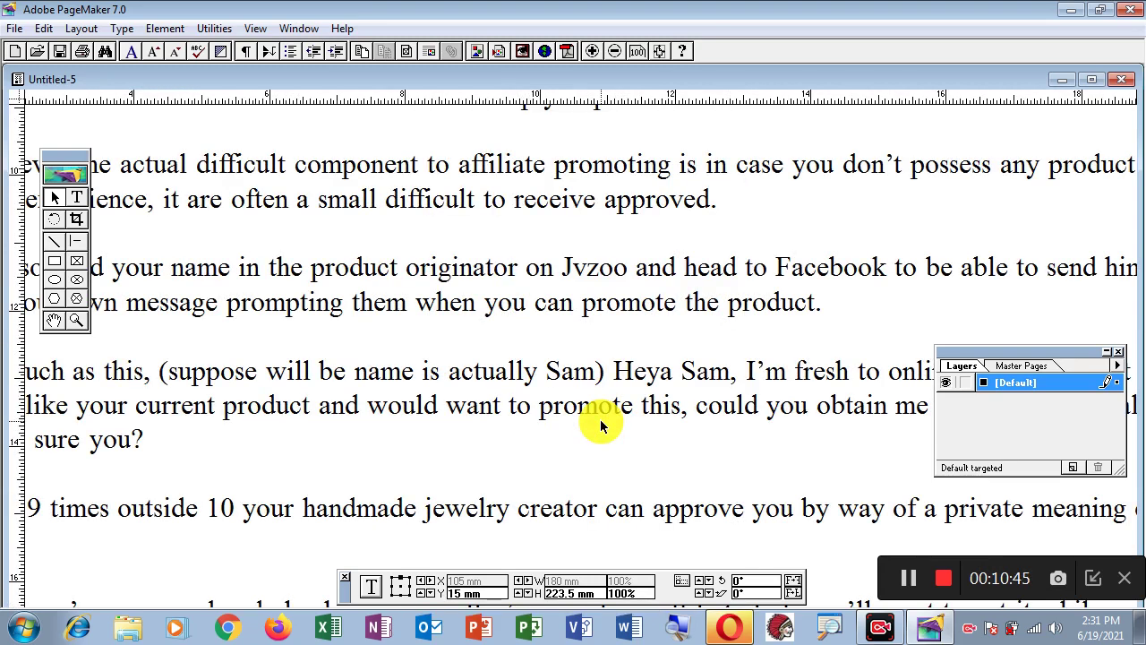
scroll(511, 218, "up", 8)
scroll(557, 313, "left", 5)
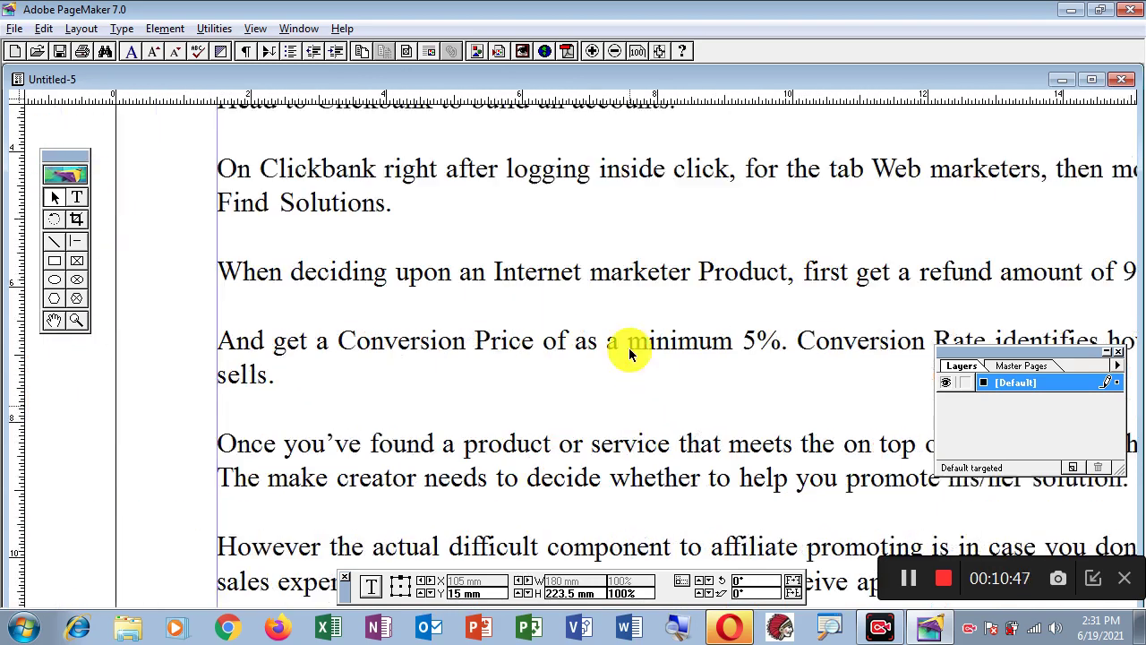
scroll(628, 354, "up", 5)
scroll(670, 384, "right", 2)
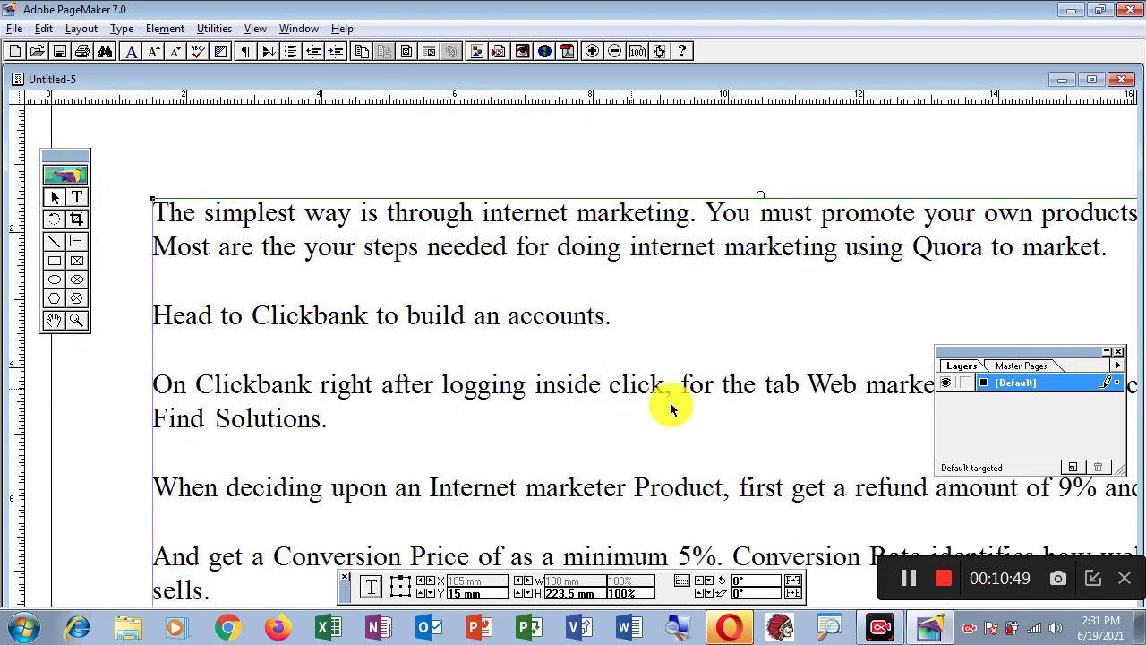
scroll(670, 407, "right", 10)
scroll(660, 379, "down", 2)
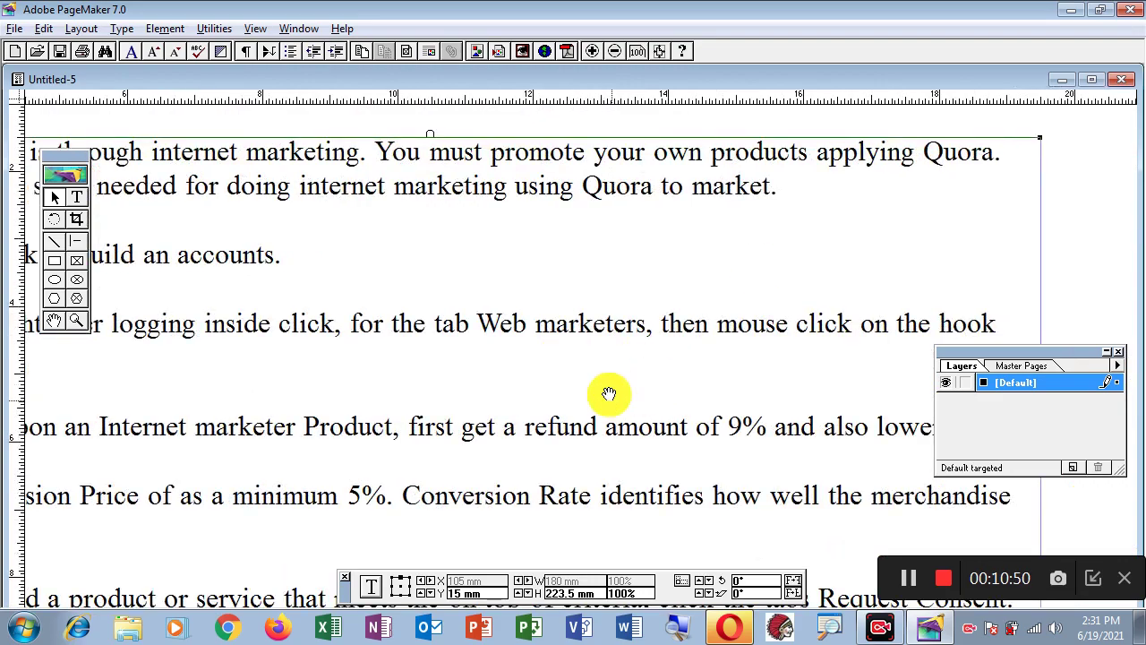
scroll(627, 376, "down", 10)
scroll(660, 350, "left", 8)
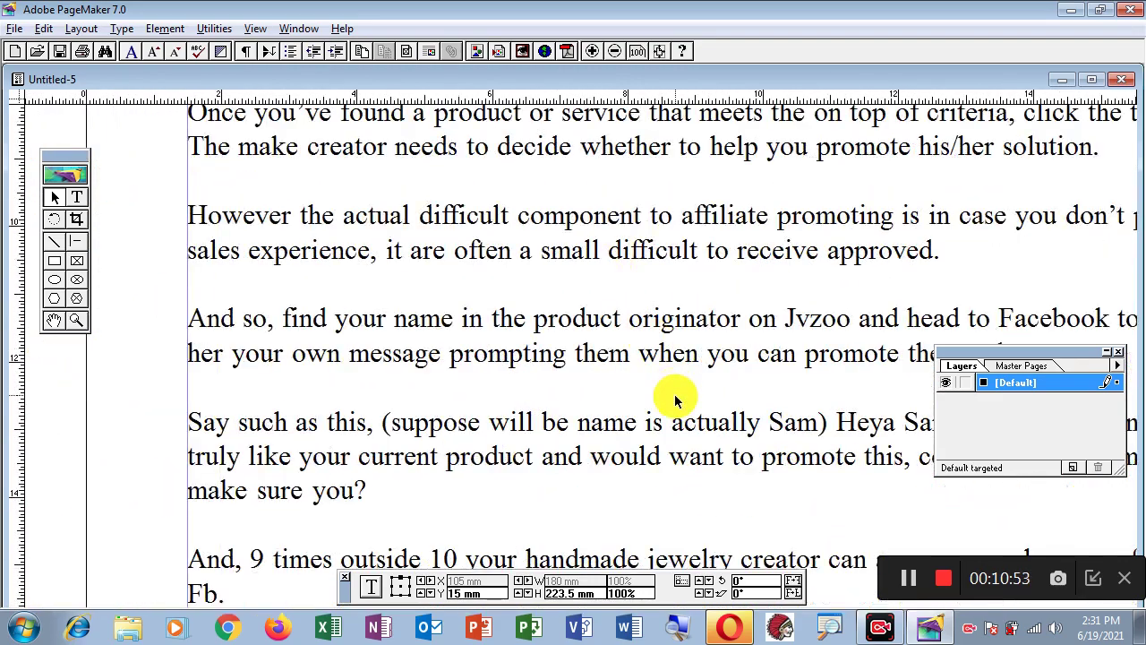
scroll(660, 389, "down", 12)
scroll(614, 276, "right", 3)
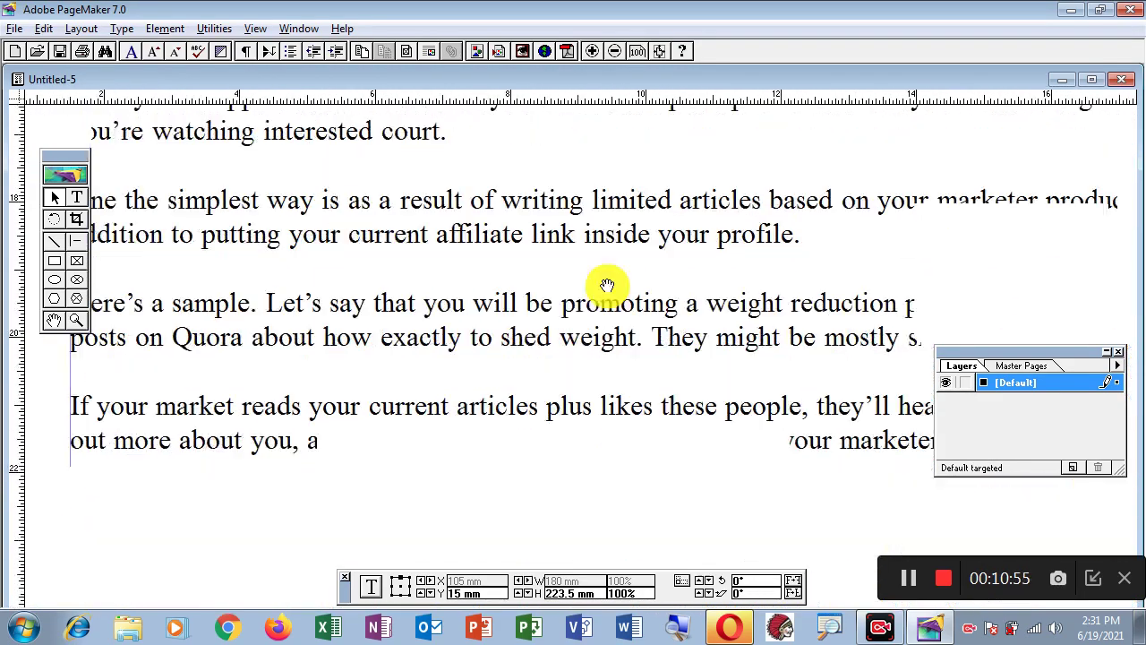
scroll(627, 403, "left", 2)
scroll(593, 392, "down", 4)
scroll(602, 286, "up", 5)
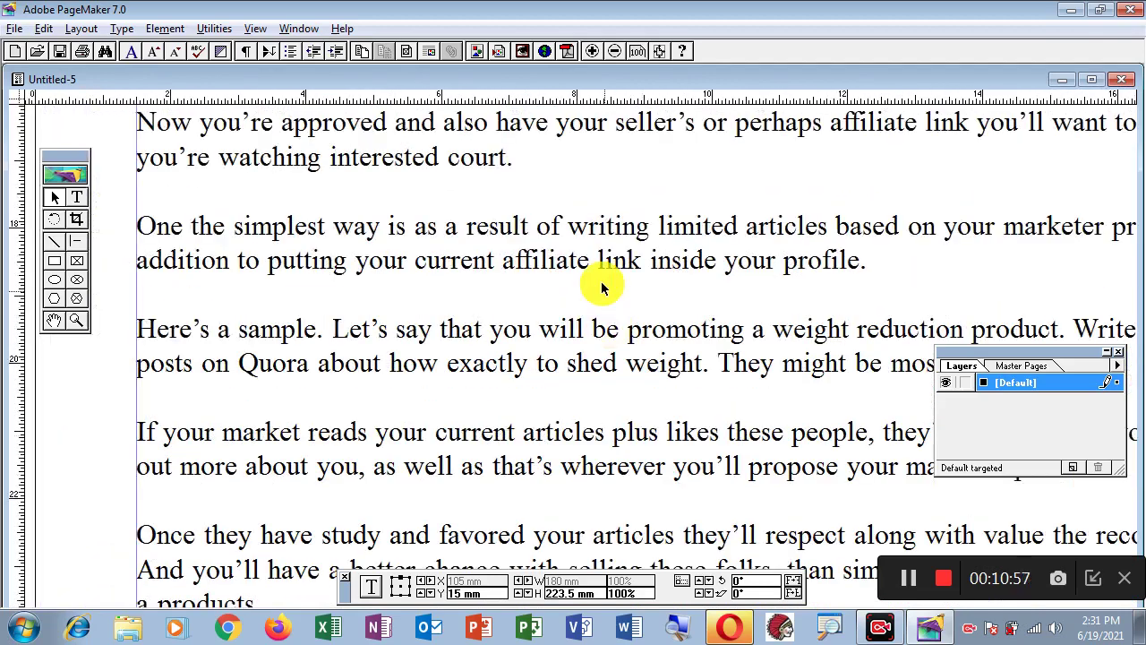
scroll(601, 286, "up", 11)
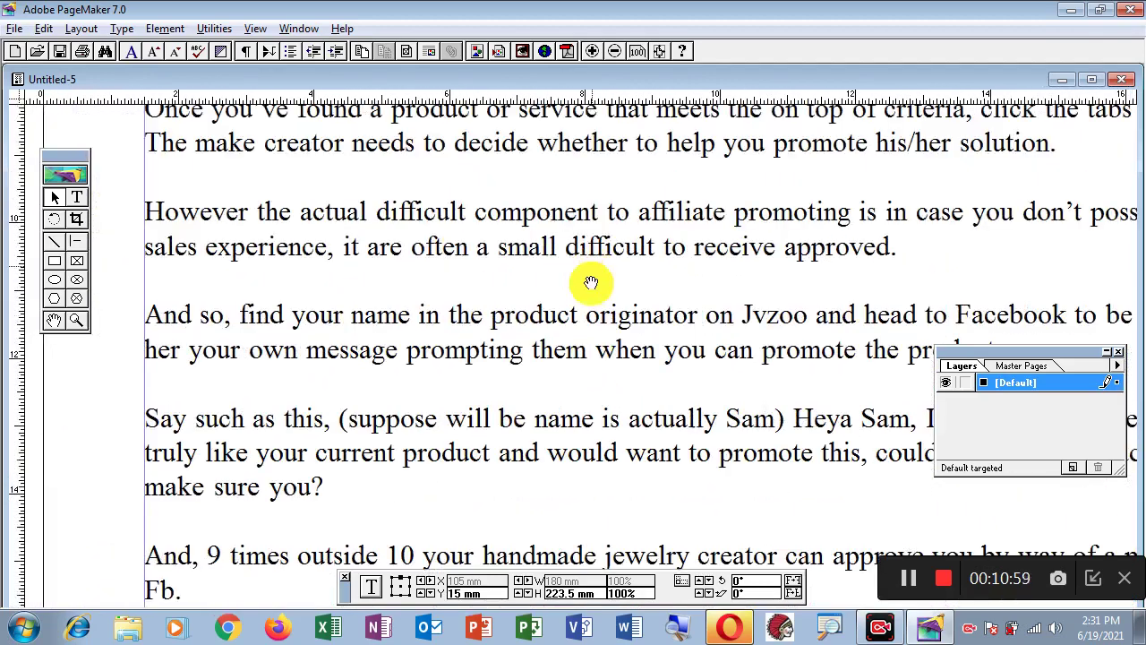
scroll(591, 283, "up", 5)
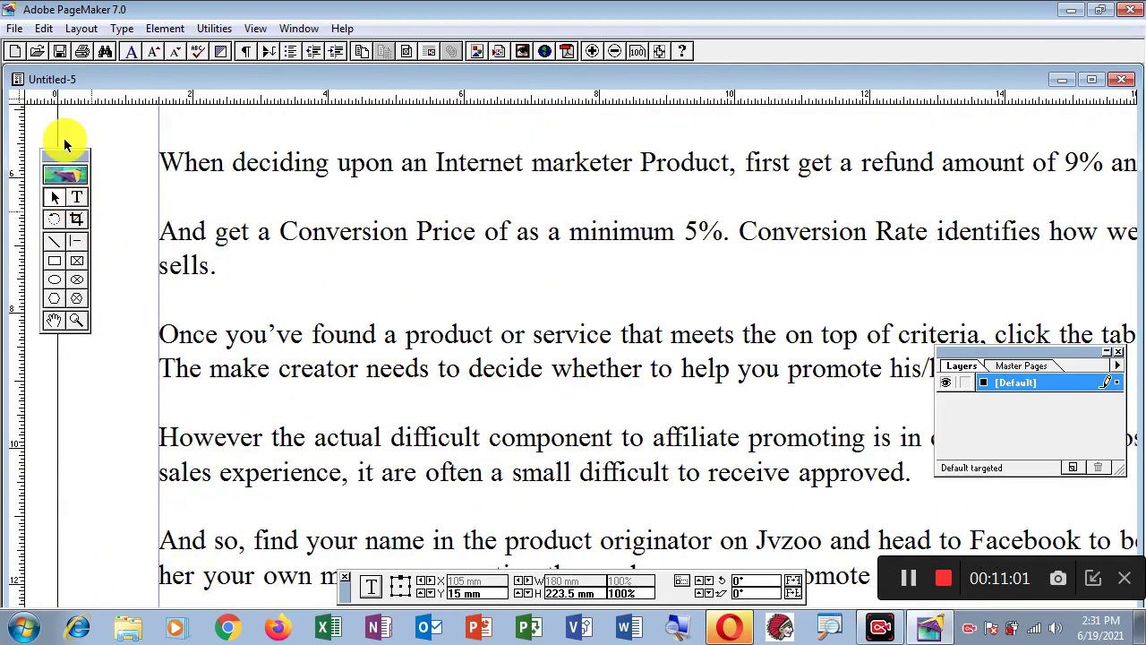
left_click(80, 28)
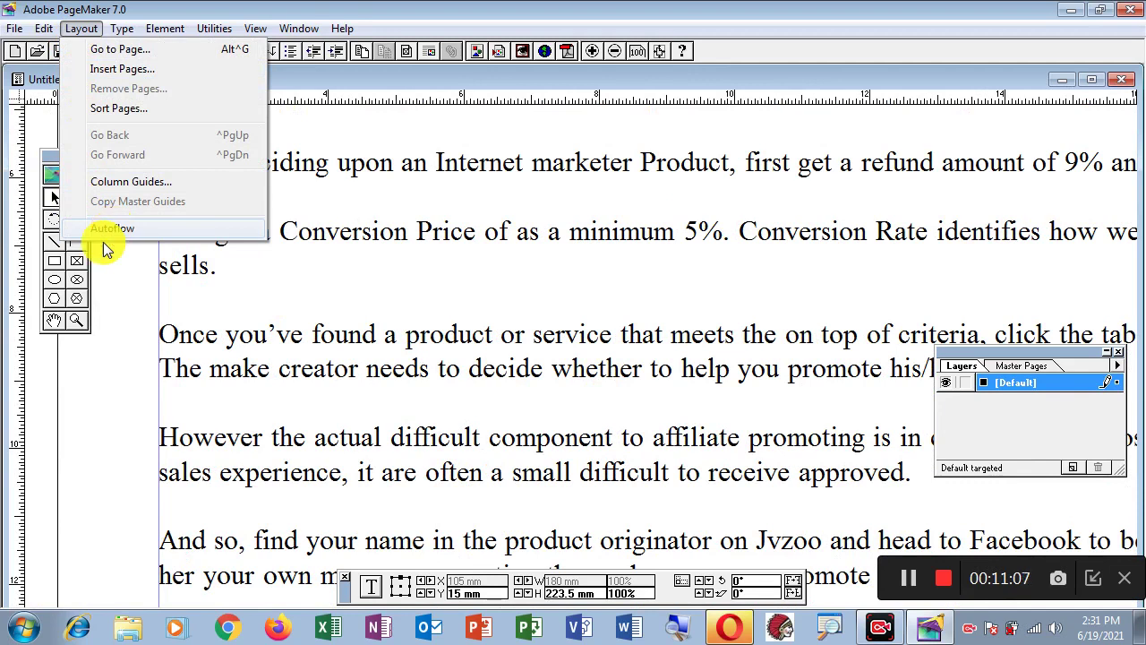
left_click(351, 294)
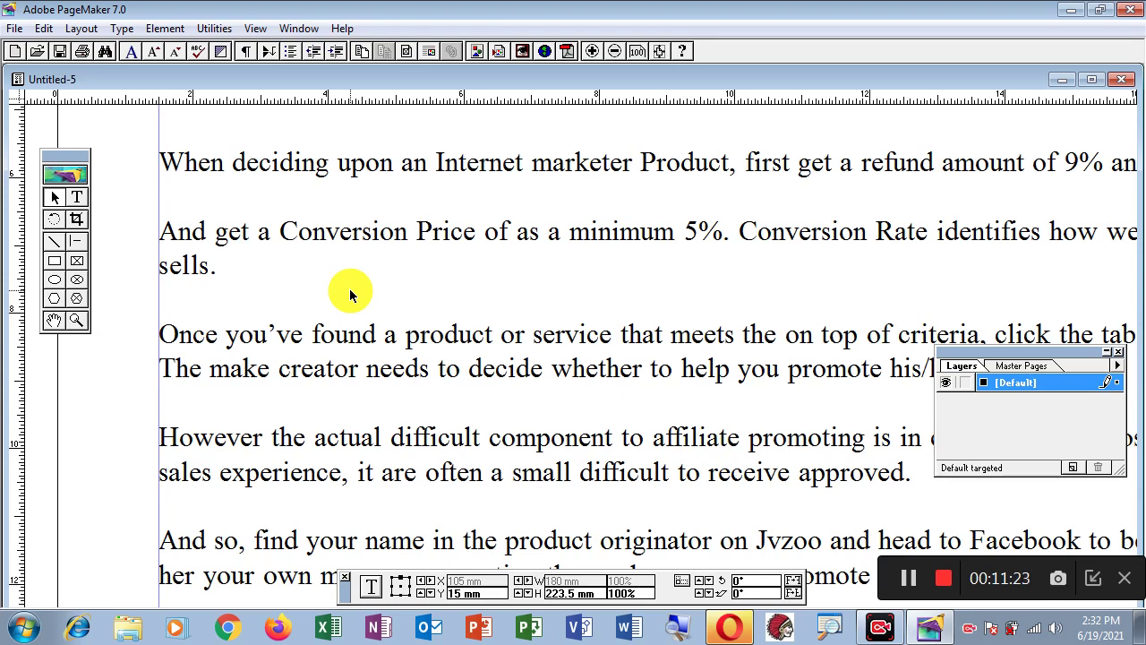
Step: Highlight several paragraphs with the Text tool, deselect them, and view the text's character settings and paragraph settings
left_click(77, 198)
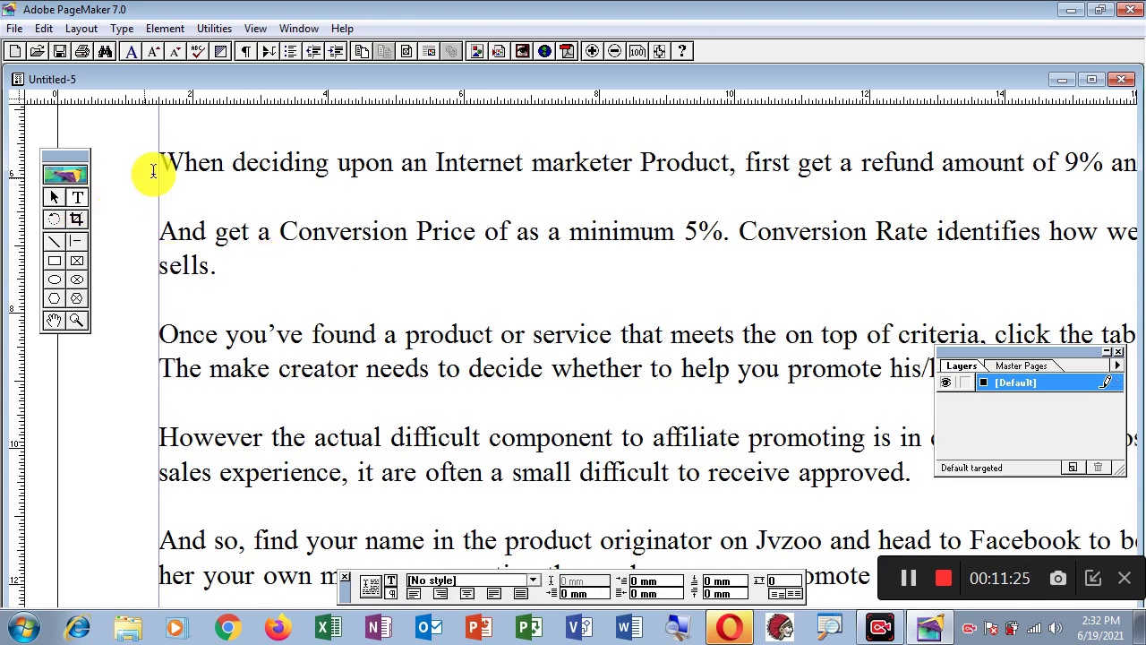
left_click_drag(161, 162, 810, 376)
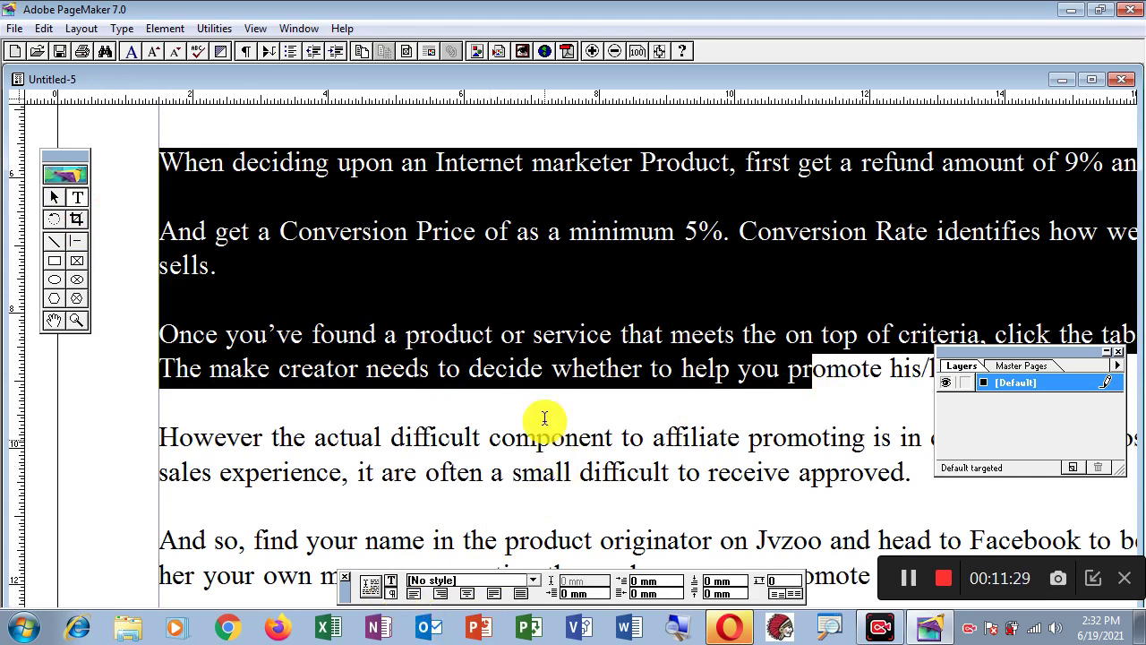
left_click(542, 368)
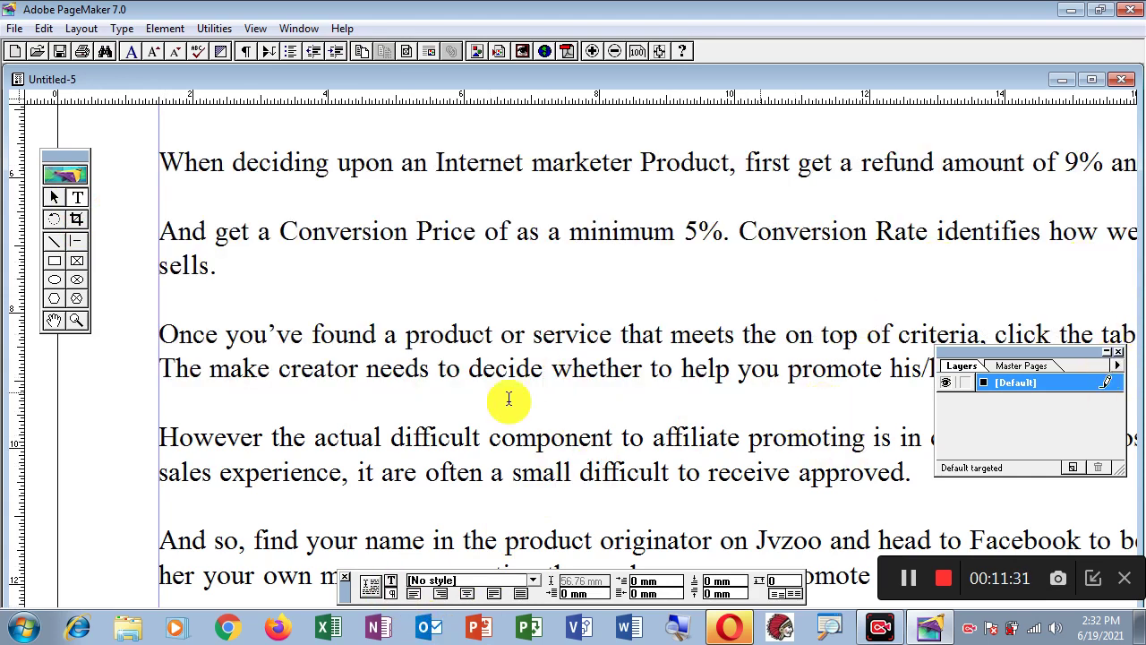
left_click(392, 587)
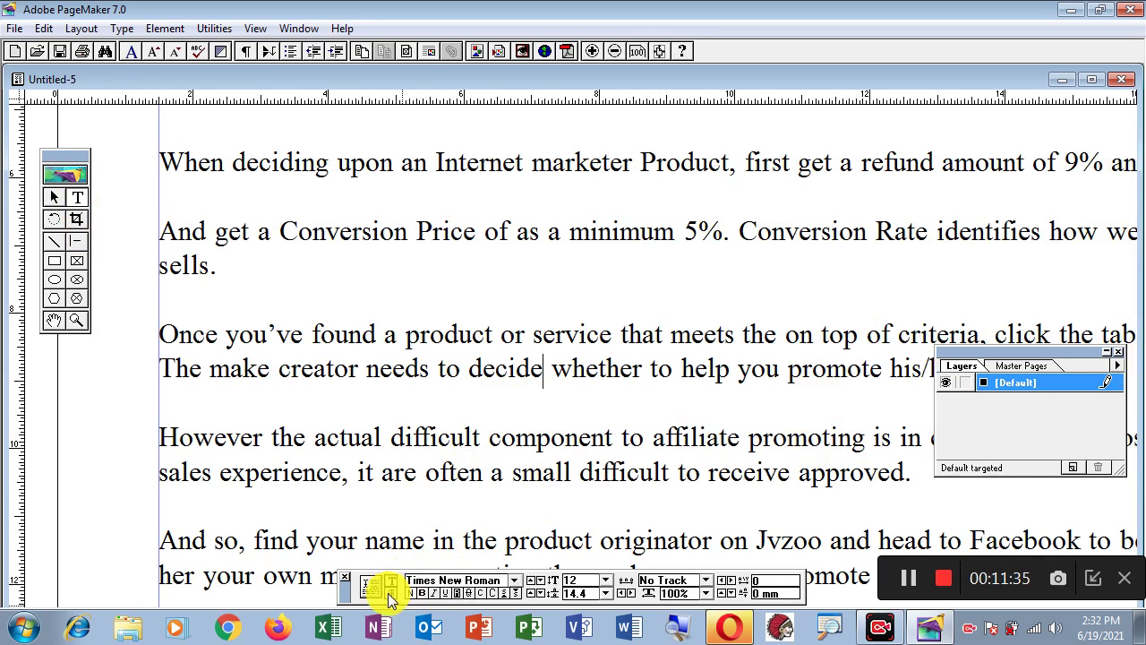
left_click(391, 594)
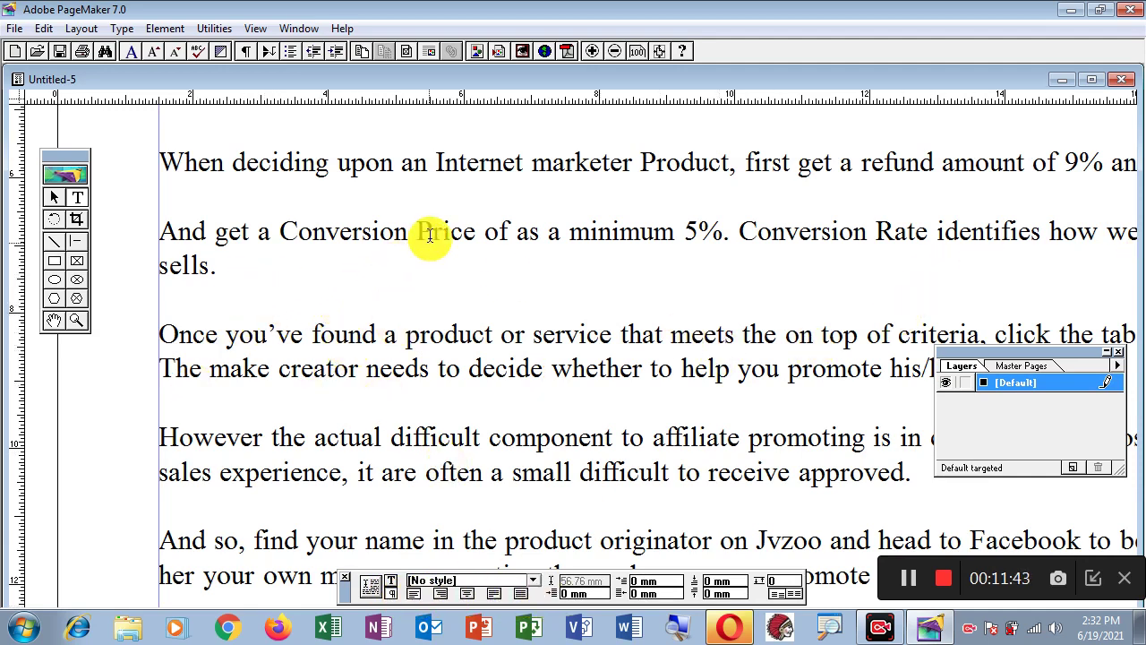
Step: Select the entire placed story with the Text tool at actual size, from its first word to its last line
scroll(430, 233, "up", 10)
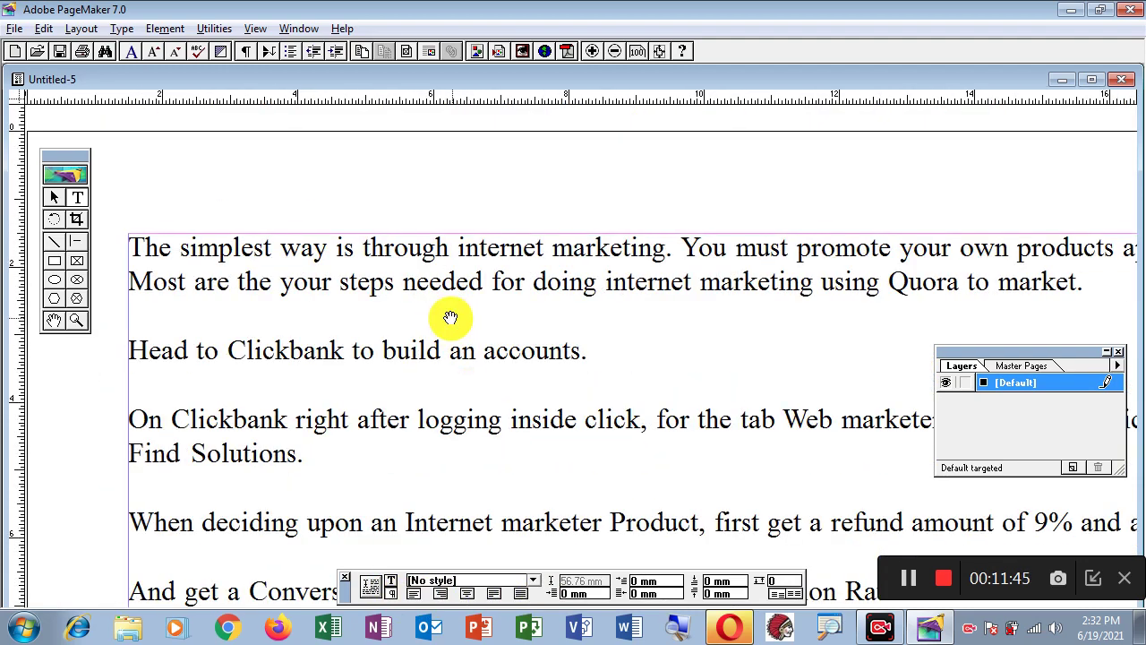
left_click_drag(445, 318, 445, 316)
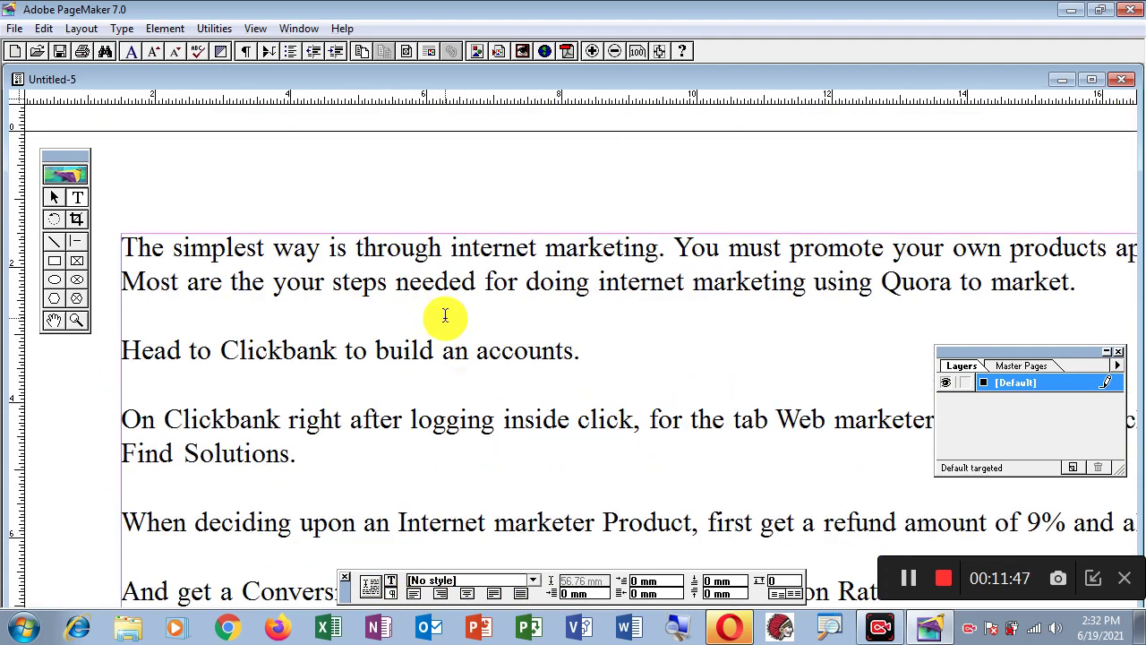
key("ctrl+1")
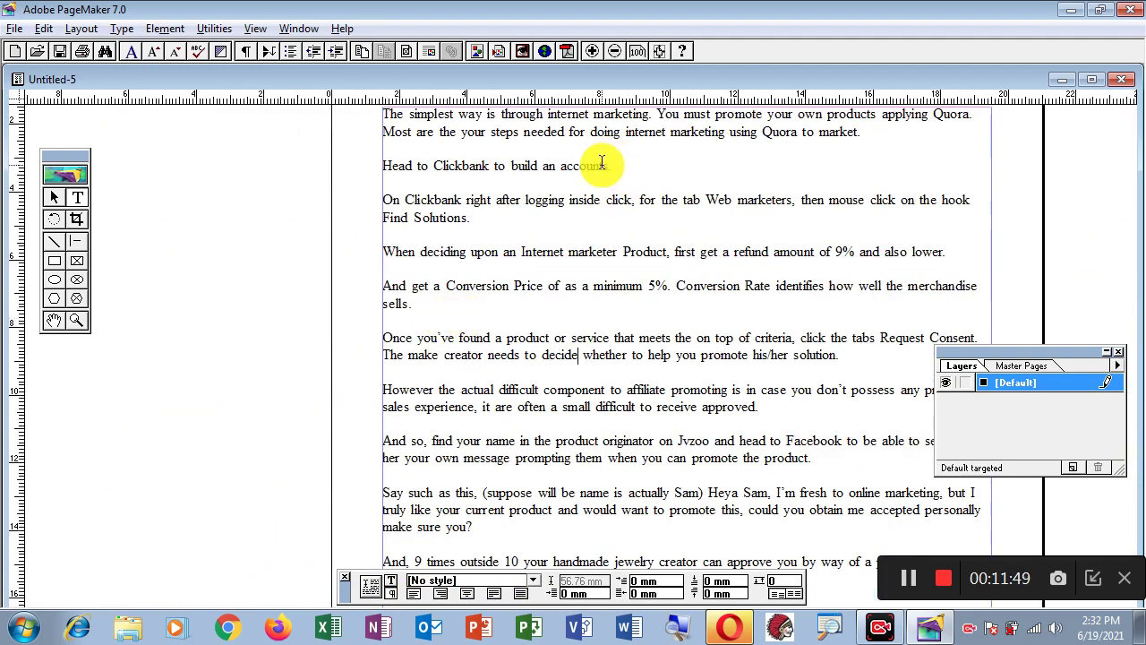
left_click_drag(616, 133, 503, 249)
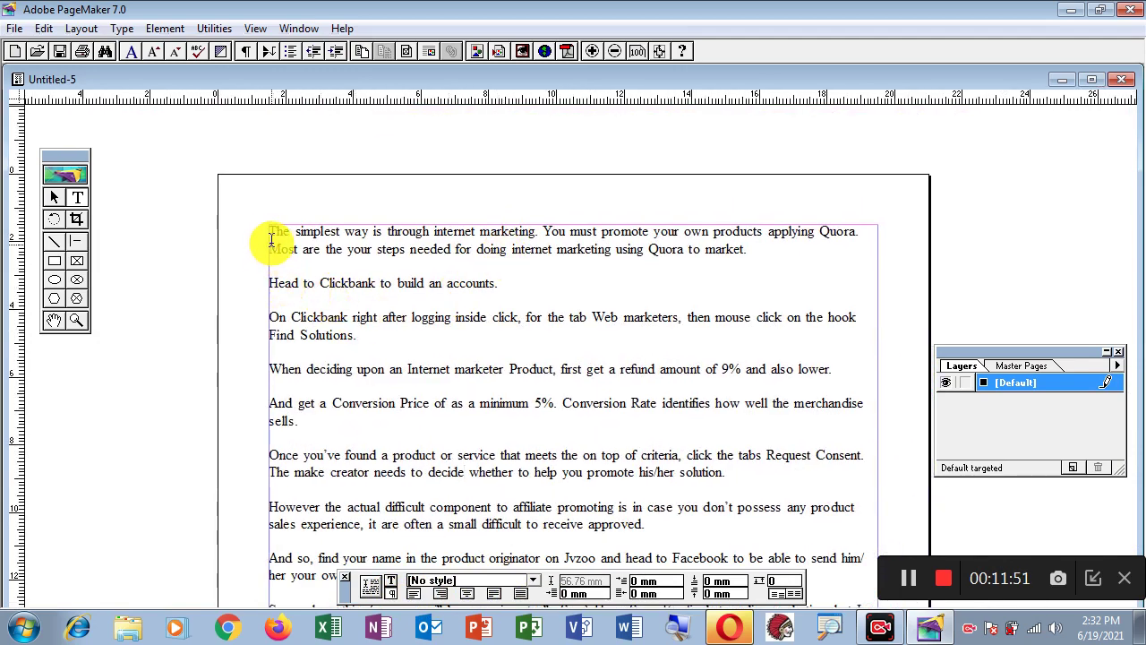
left_click_drag(270, 231, 691, 275)
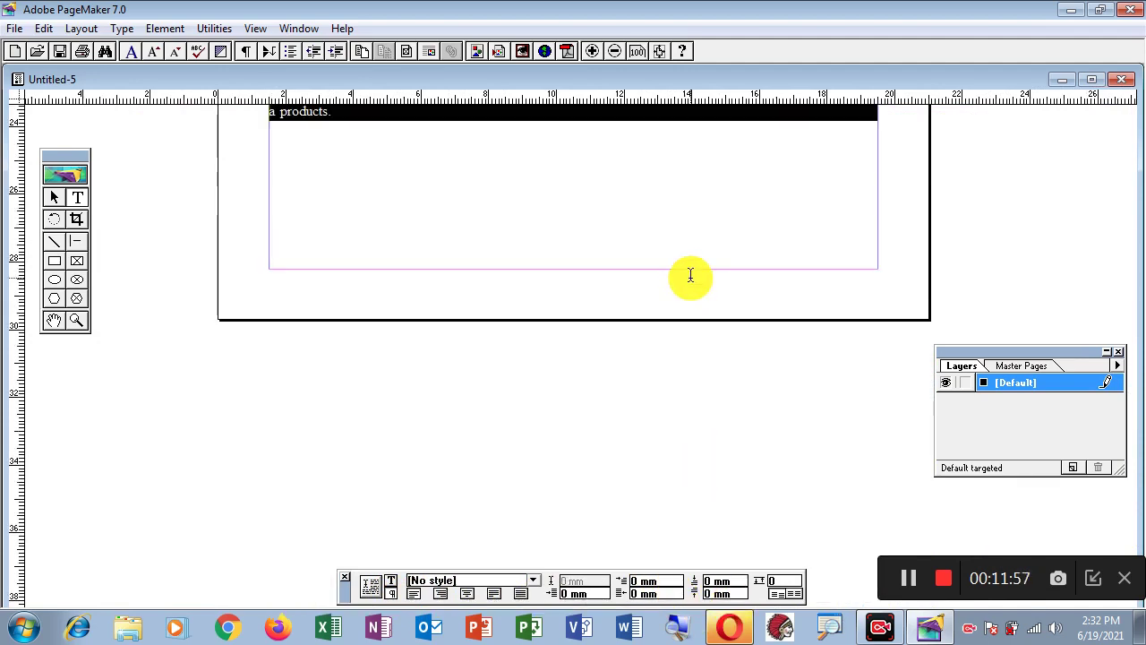
scroll(556, 343, "up", 5)
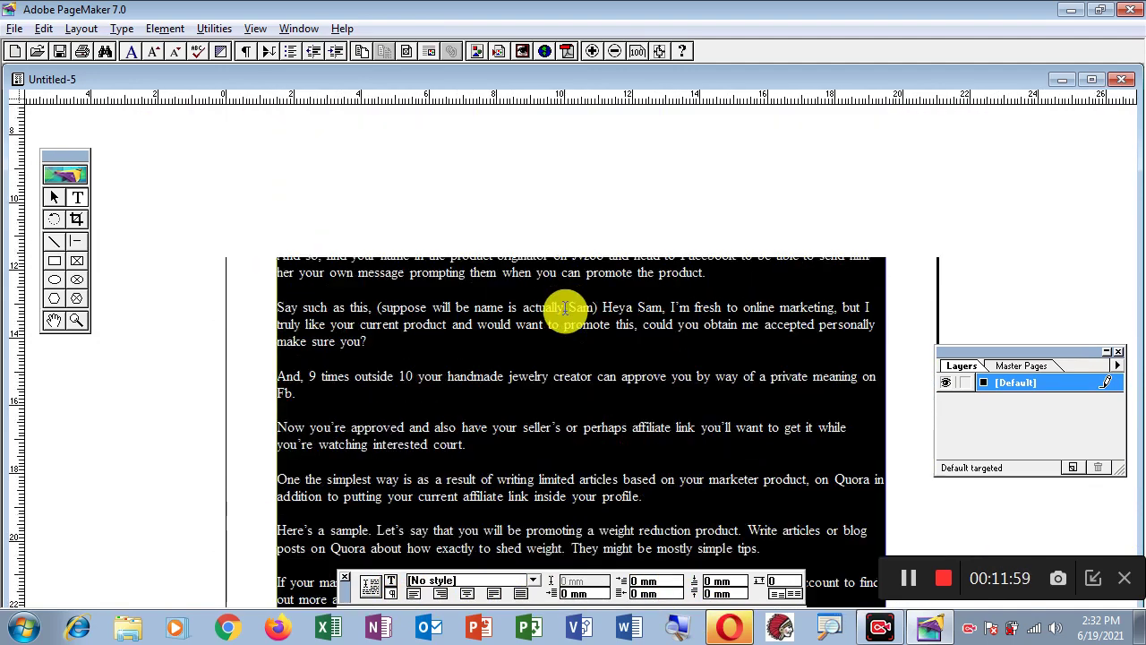
scroll(564, 309, "up", 4)
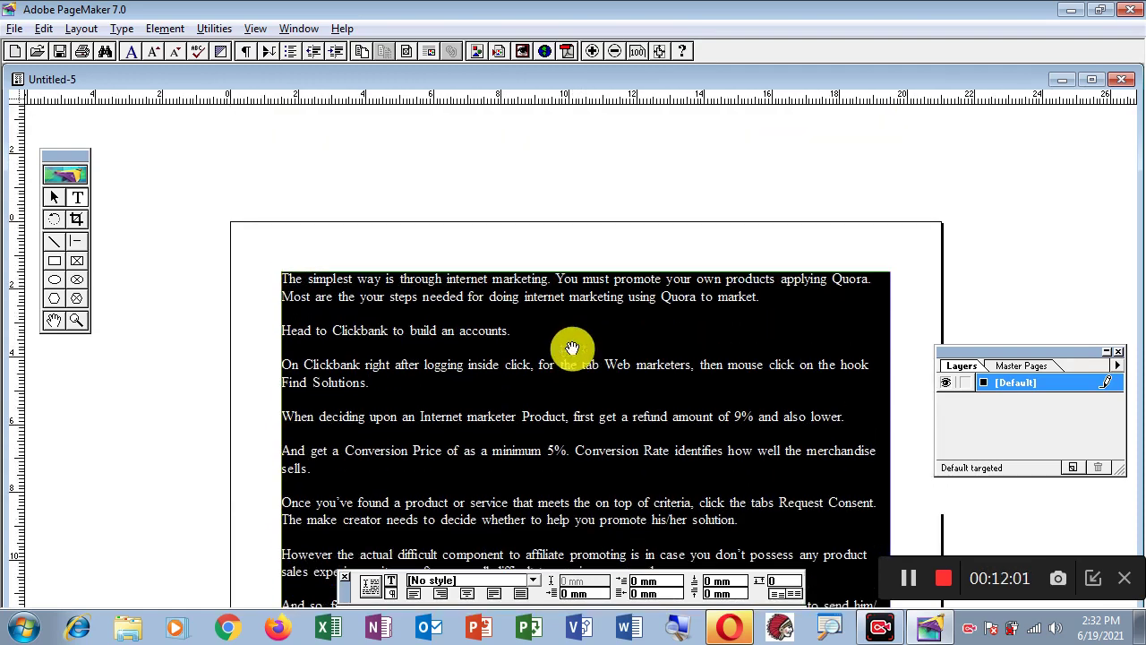
left_click_drag(572, 348, 552, 296)
scroll(557, 327, "down", 1)
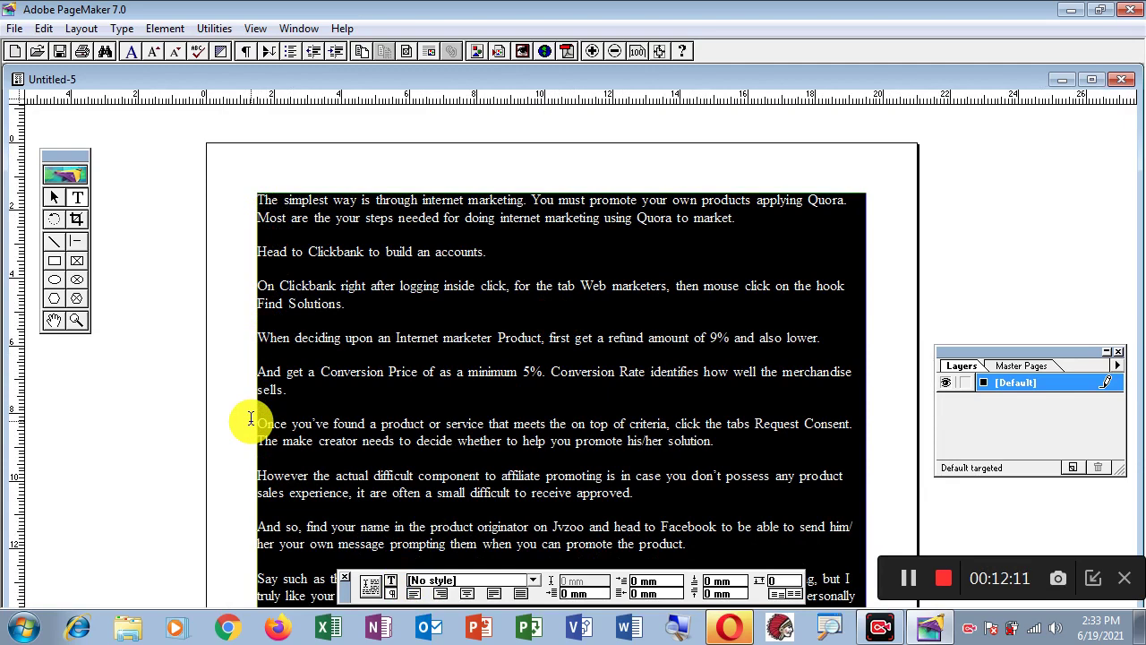
Step: Try right, centered, justified and force-justified alignment on the selected story
left_click(443, 595)
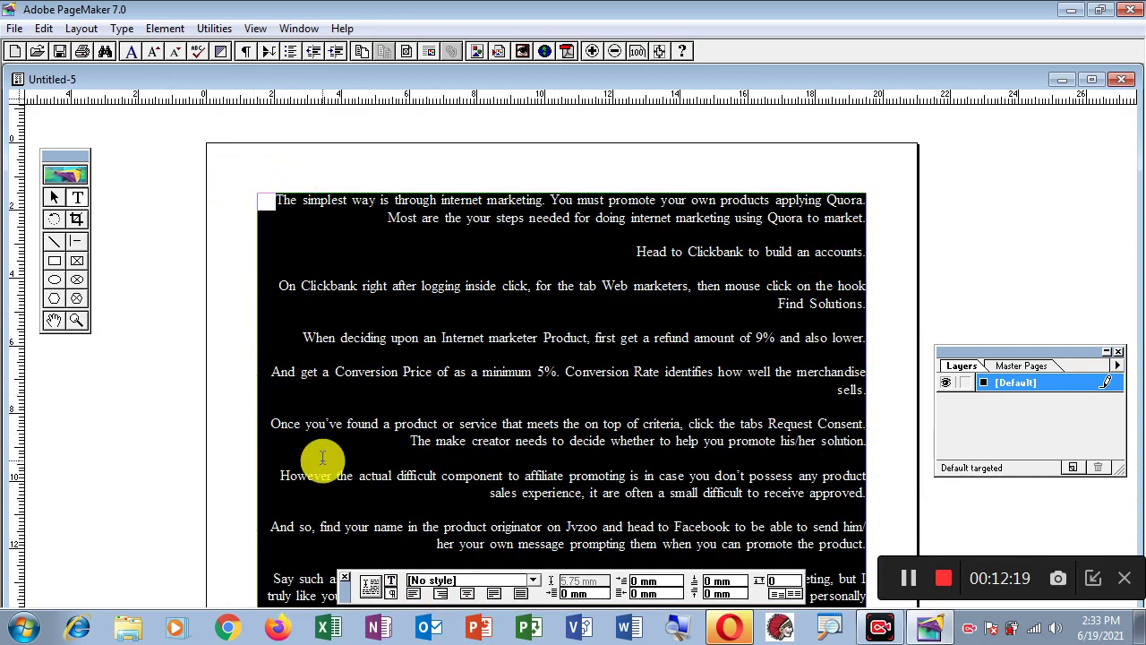
left_click(469, 595)
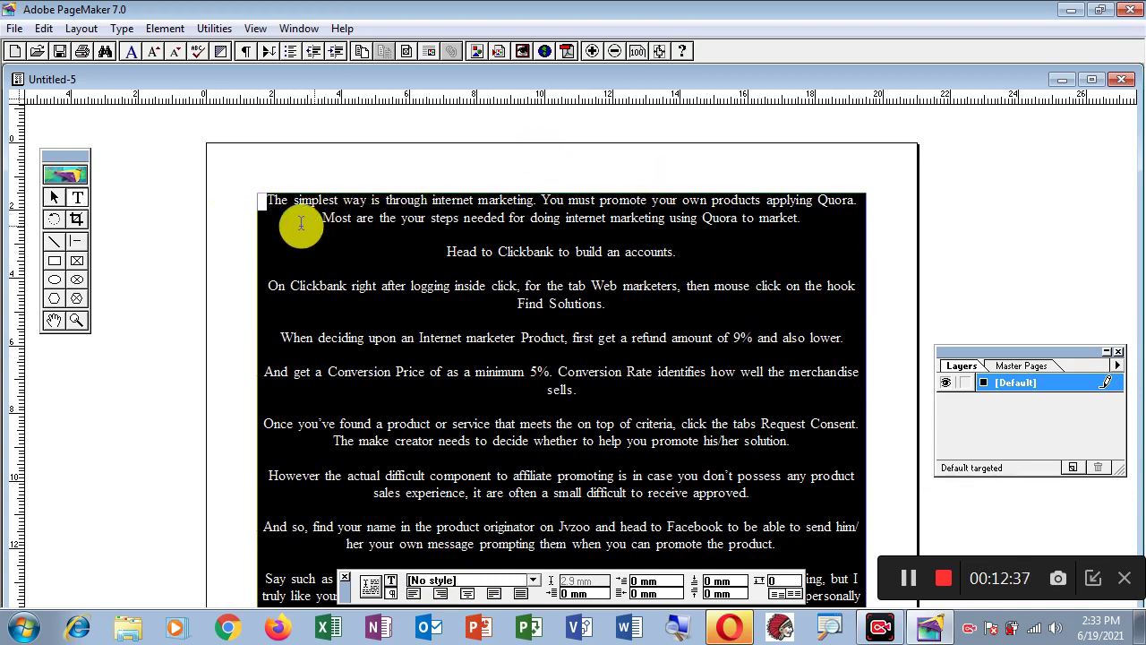
left_click(492, 596)
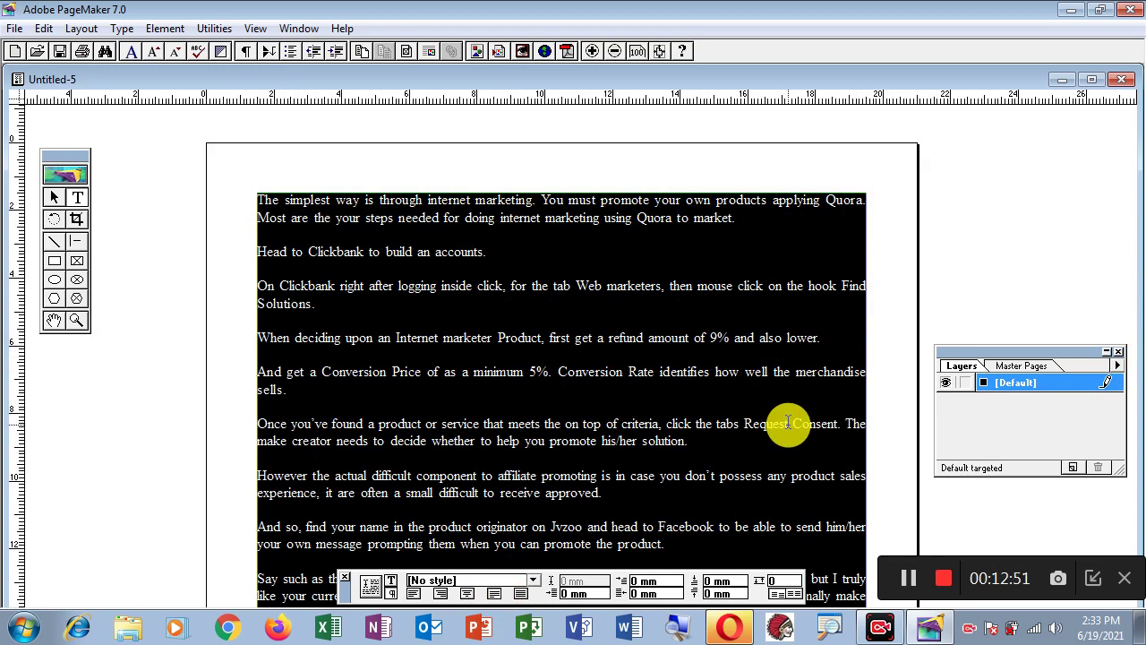
left_click(521, 594)
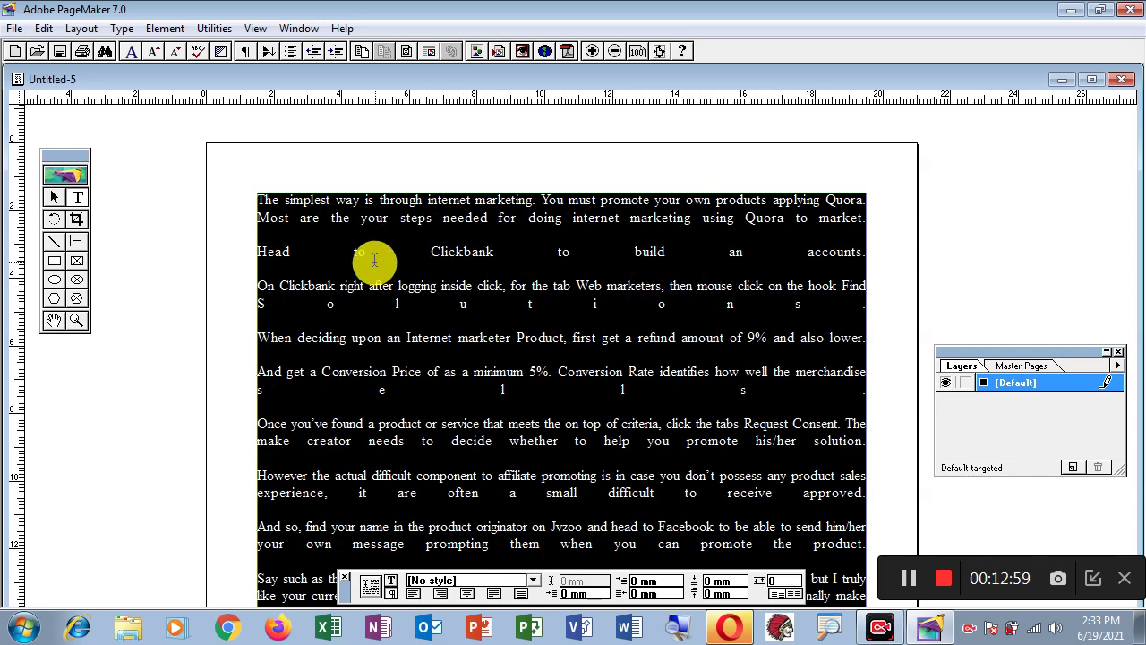
left_click(495, 595)
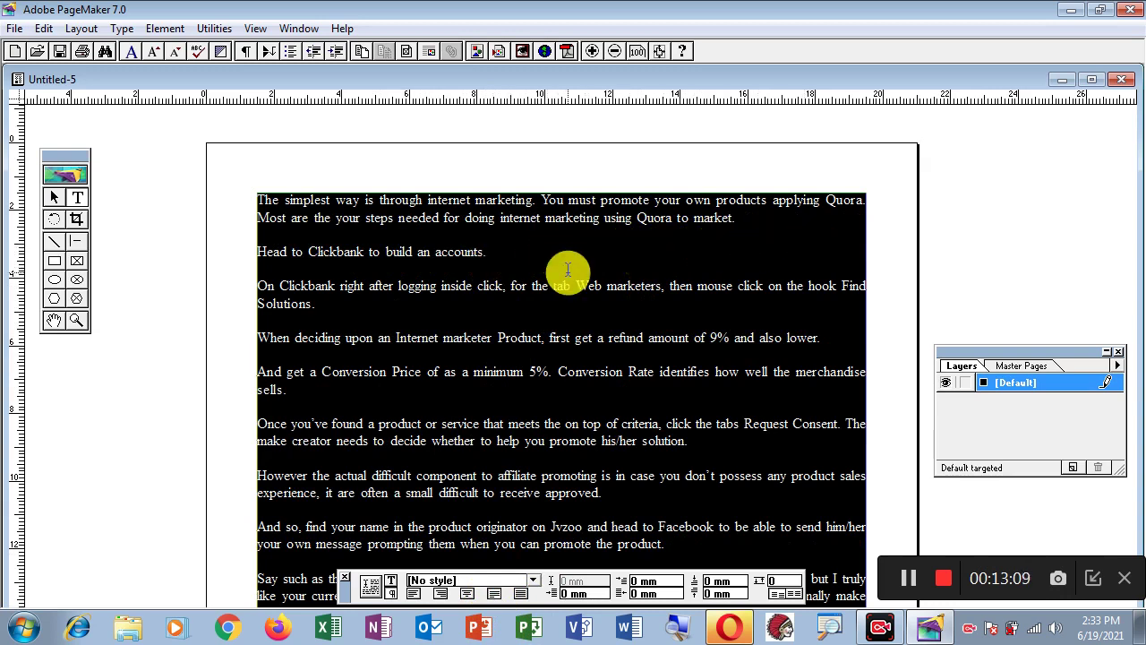
left_click(521, 595)
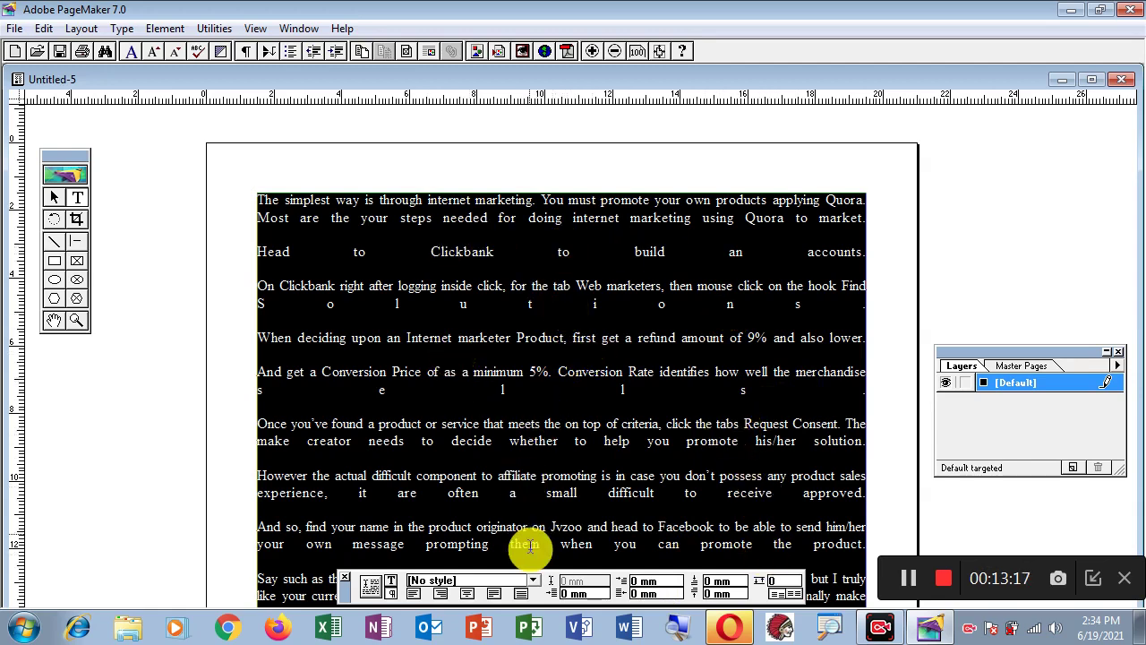
Step: Set the selected story to justified alignment and deselect the text
left_click(495, 596)
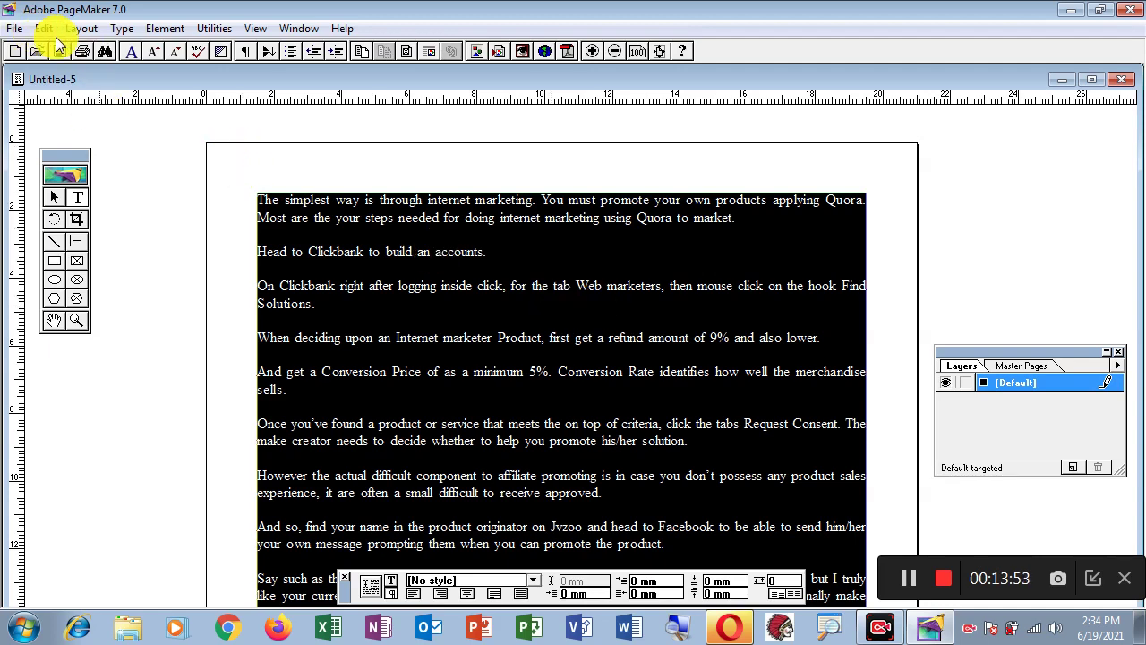
left_click(83, 30)
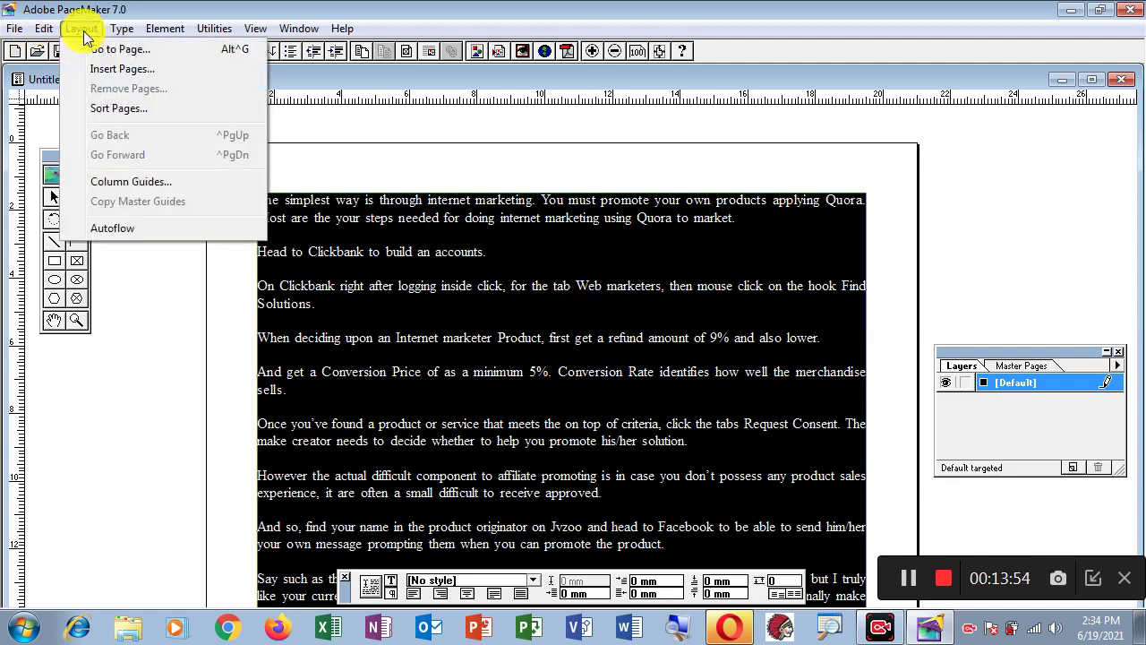
left_click(122, 267)
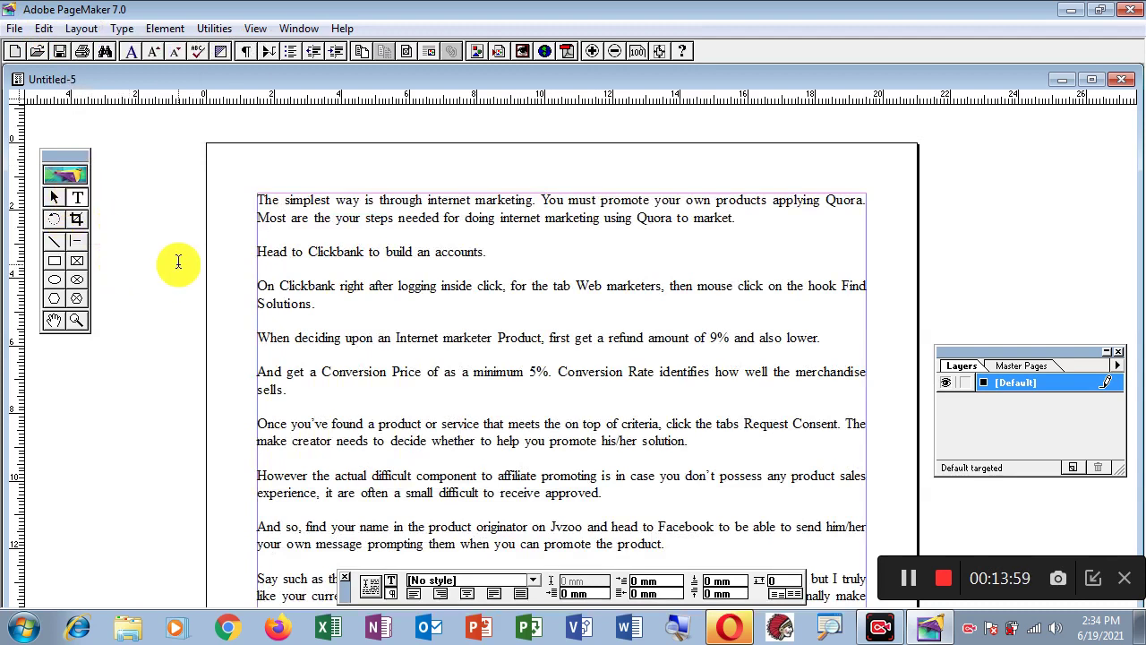